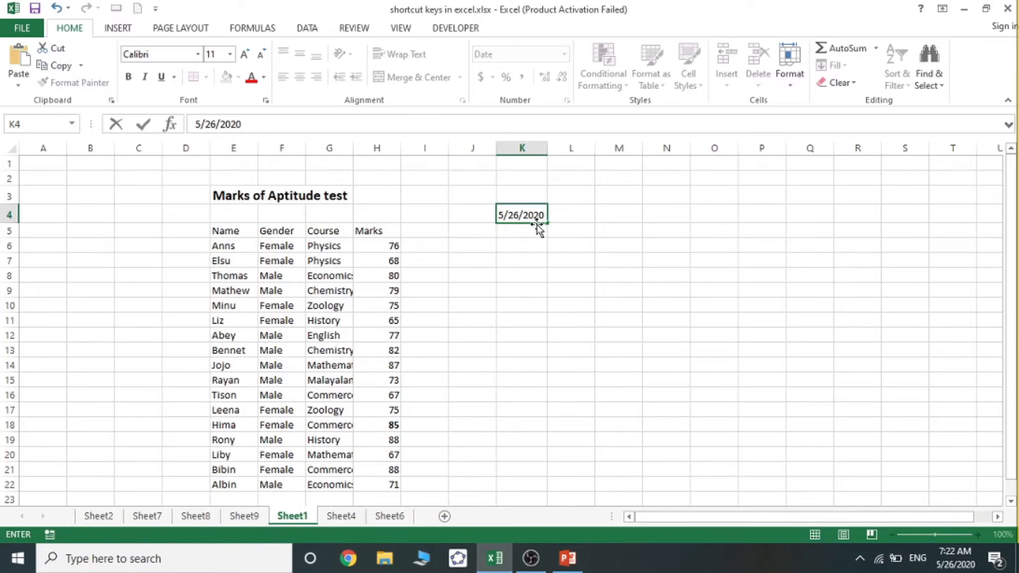
Step: Show the Current Time slide in PowerPoint, and insert the current time in cell K7 of the Excel sheet
left_click(564, 568)
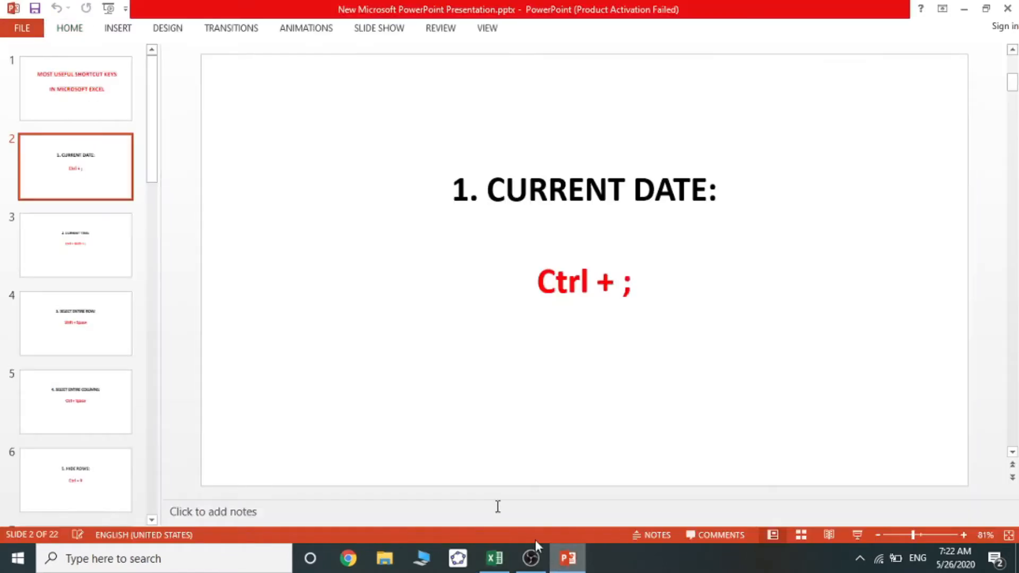
left_click(69, 256)
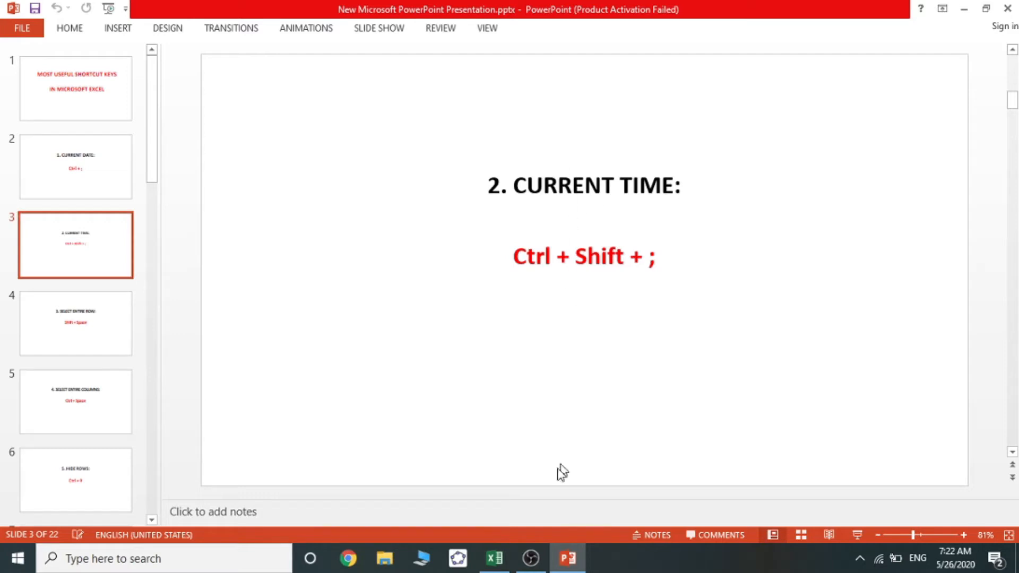
left_click(495, 560)
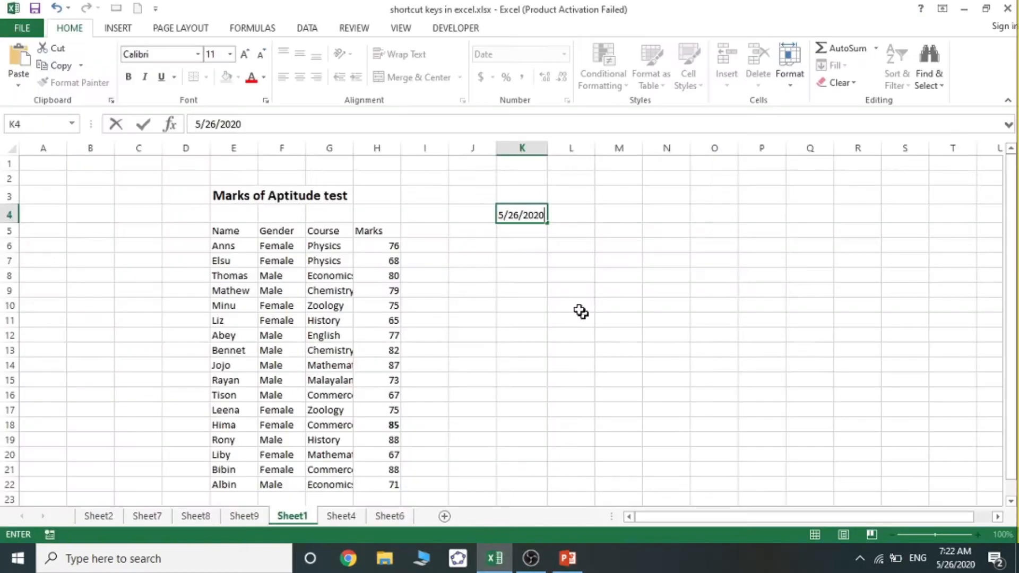
left_click(538, 263)
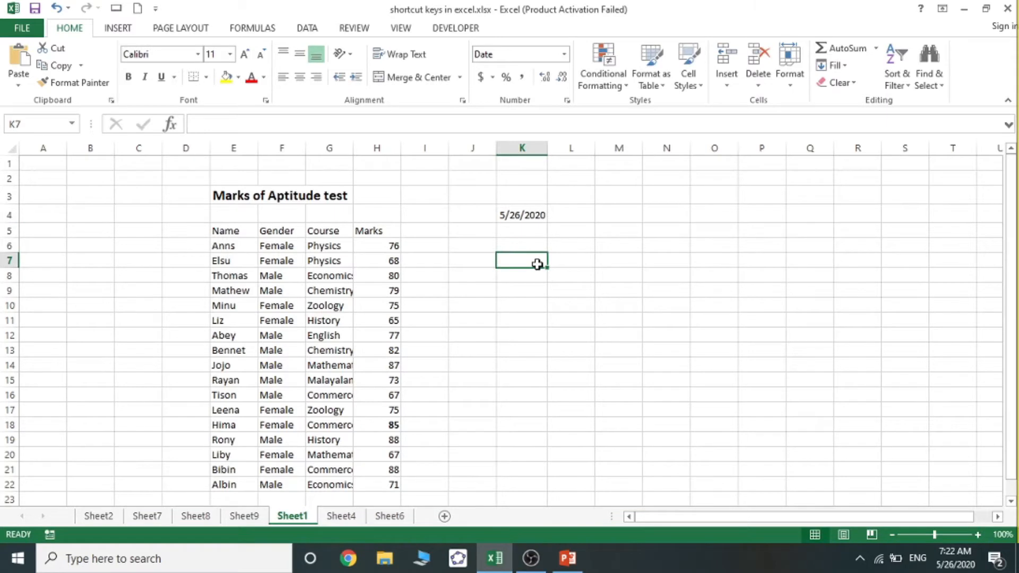
key("ctrl+shift+semicolon")
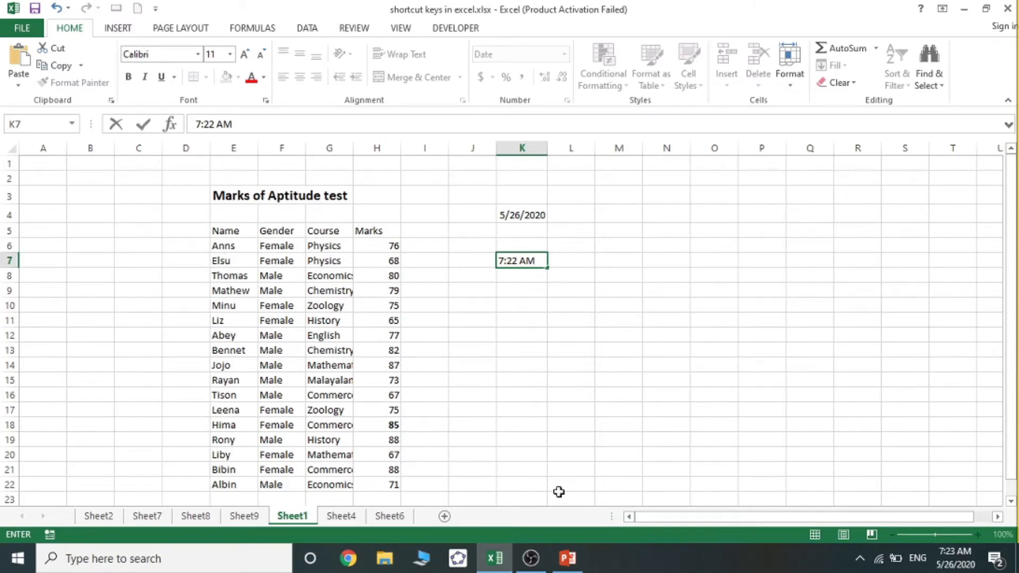
left_click(538, 364)
Step: Show the Select Entire Row slide in PowerPoint, and select the entire row 8 in the Excel sheet
left_click(558, 562)
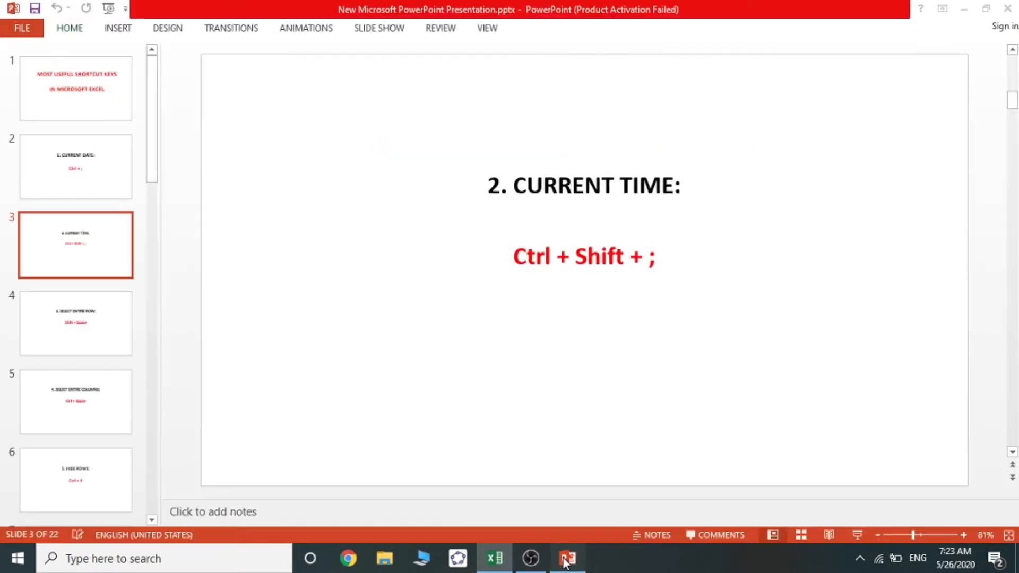
left_click(103, 344)
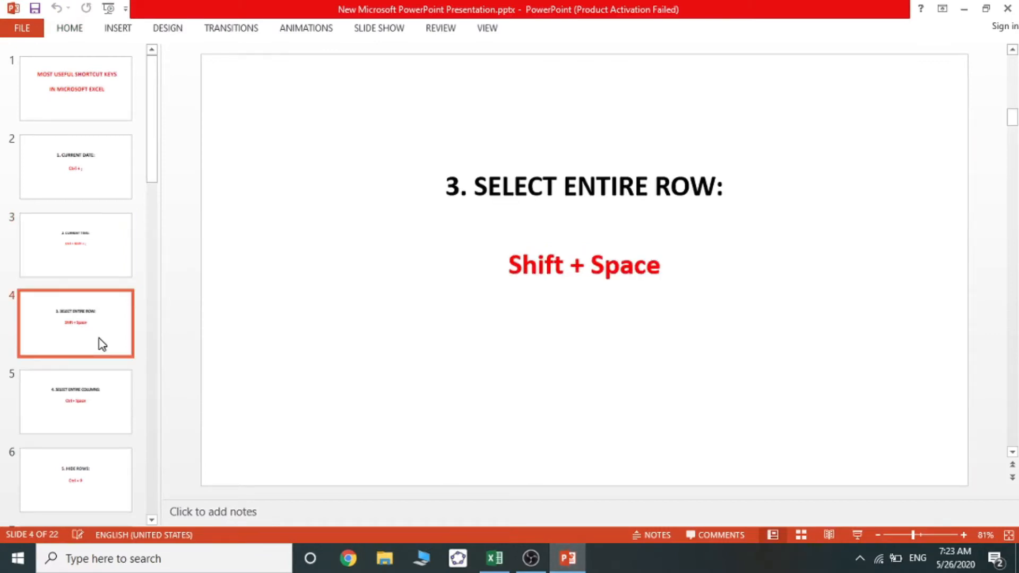
left_click(494, 558)
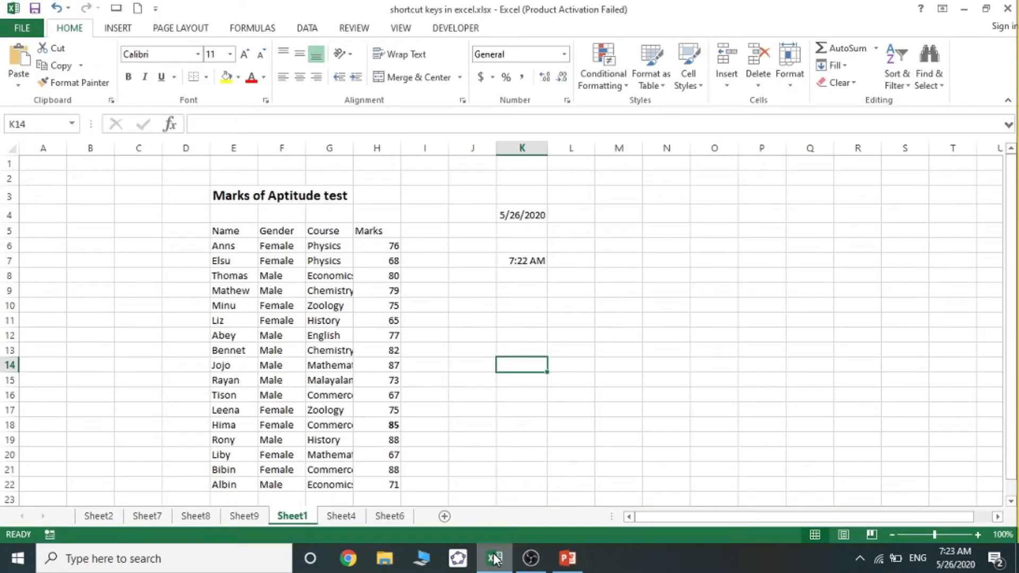
left_click(494, 558)
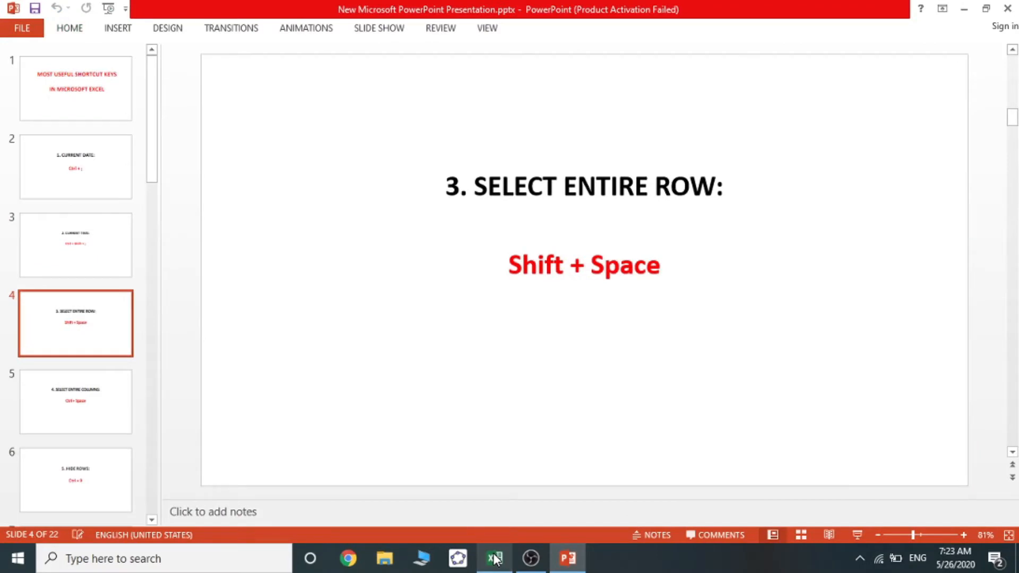
left_click(494, 559)
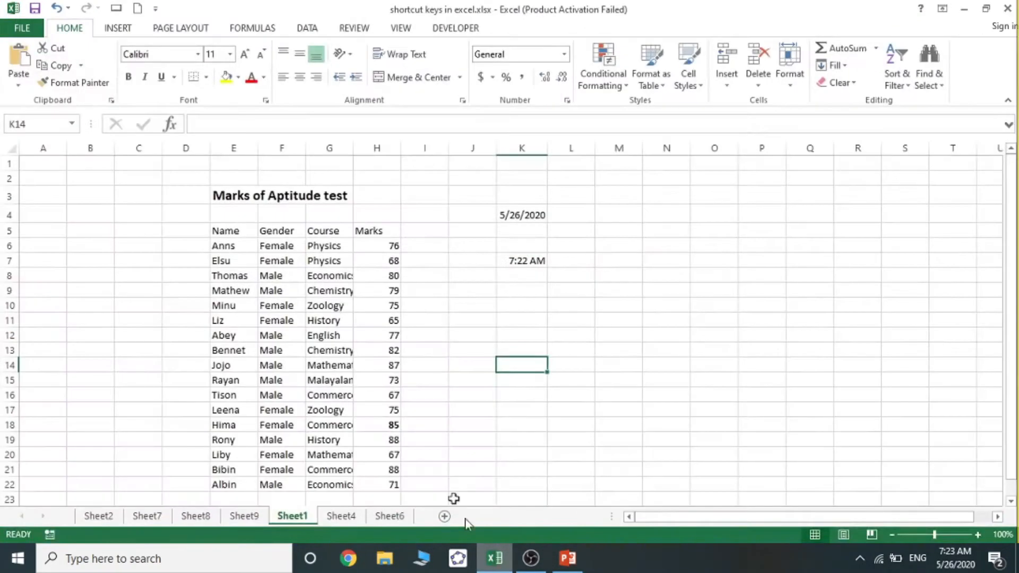
left_click(280, 276)
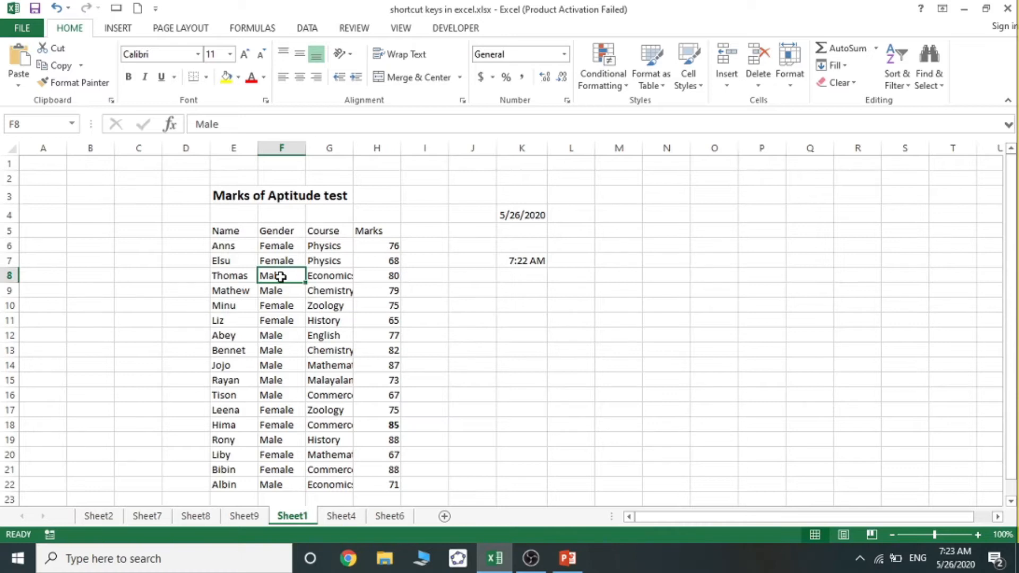
key("shift+space")
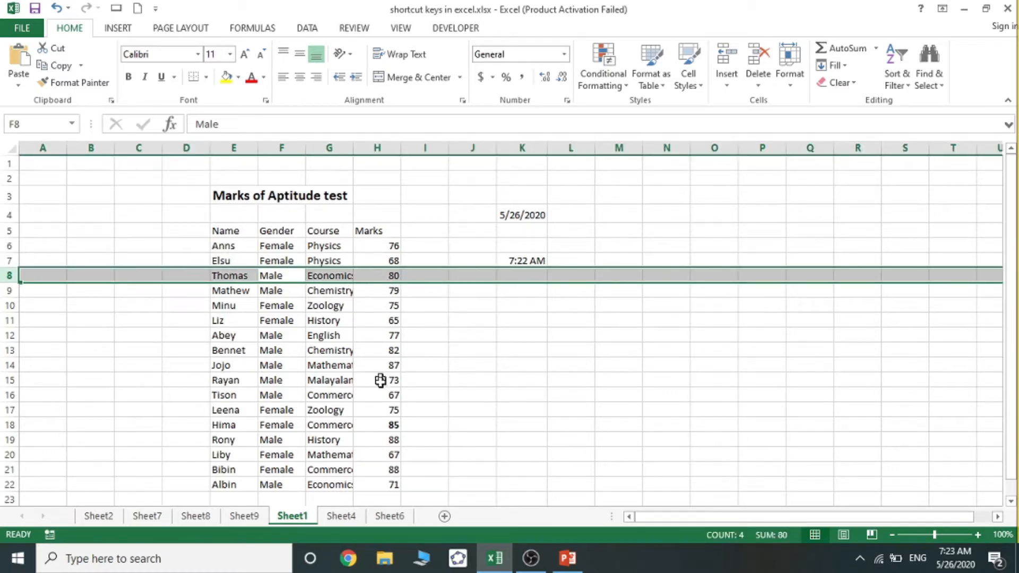
Step: Show the Select Entire Columns slide in PowerPoint, and select the entire column E in the Excel sheet
left_click(567, 557)
left_click(90, 413)
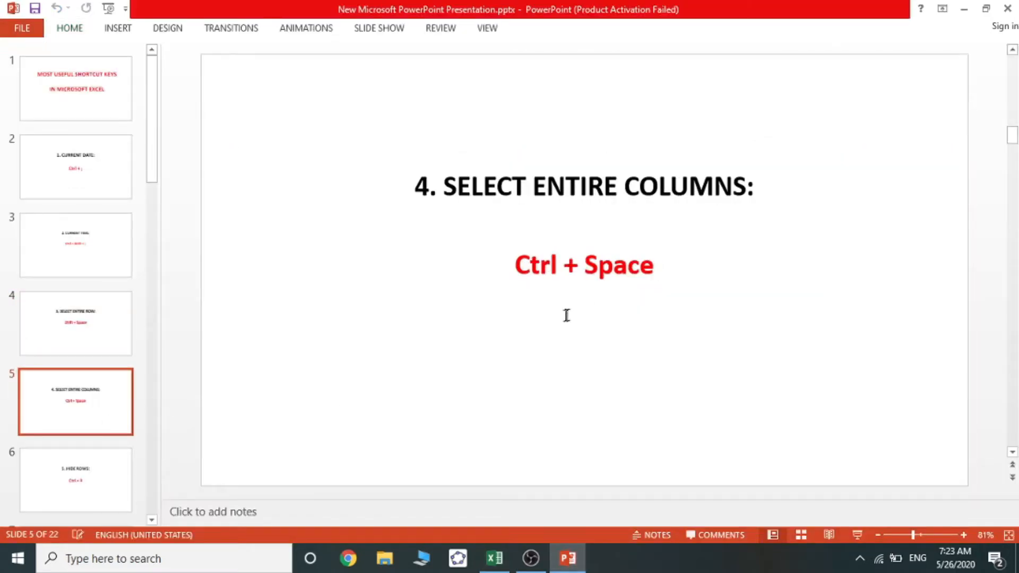
left_click(497, 556)
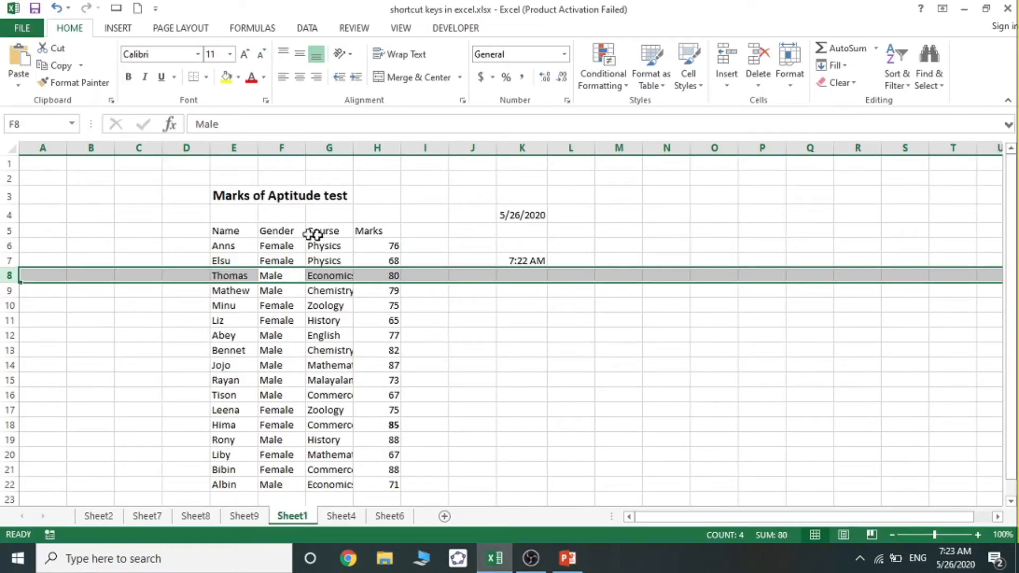
left_click(230, 232)
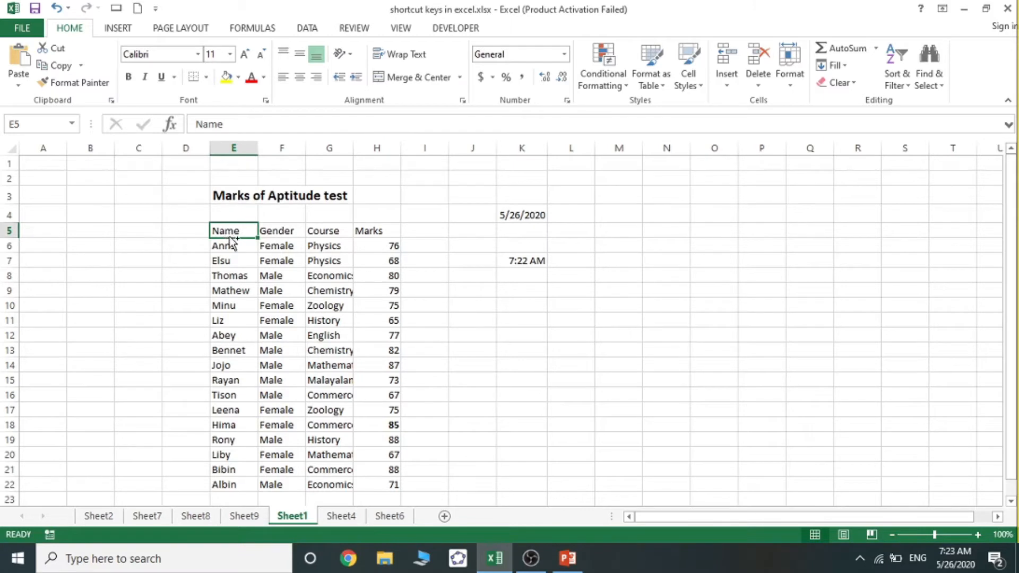
key("ctrl+space")
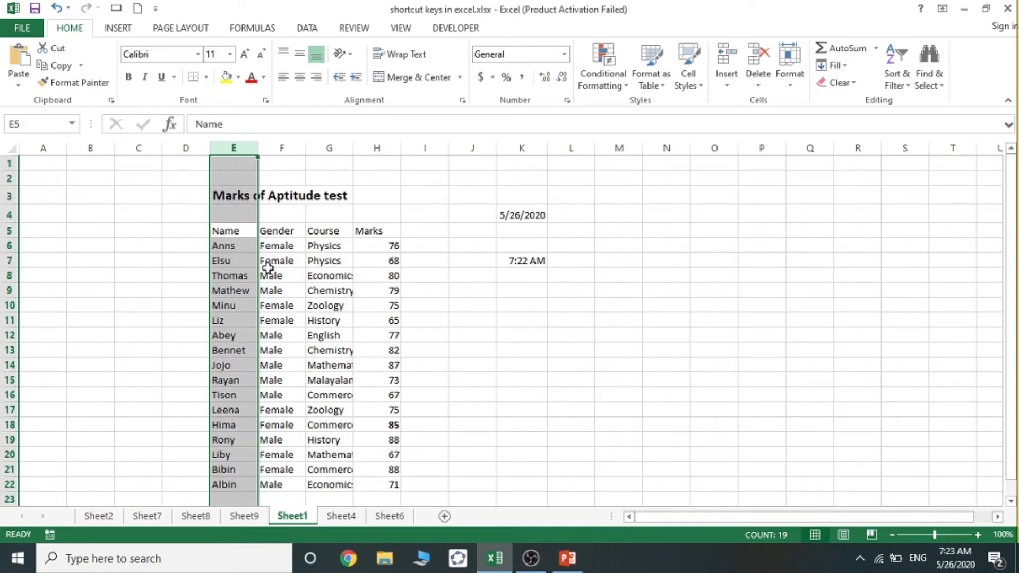
Step: Select the entire row 9, followed by the entire Gender column F
left_click(284, 291, "shift")
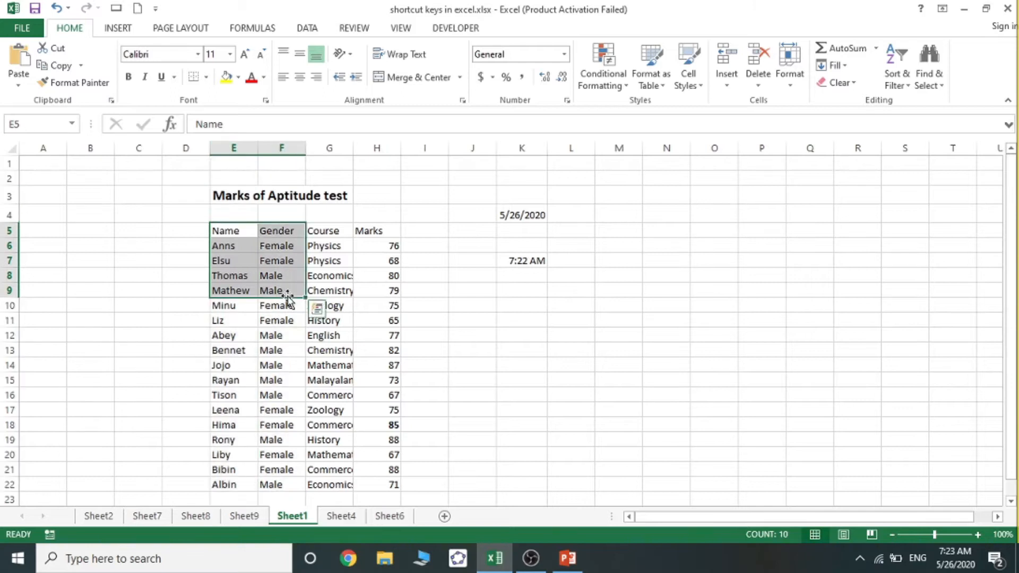
left_click(289, 290)
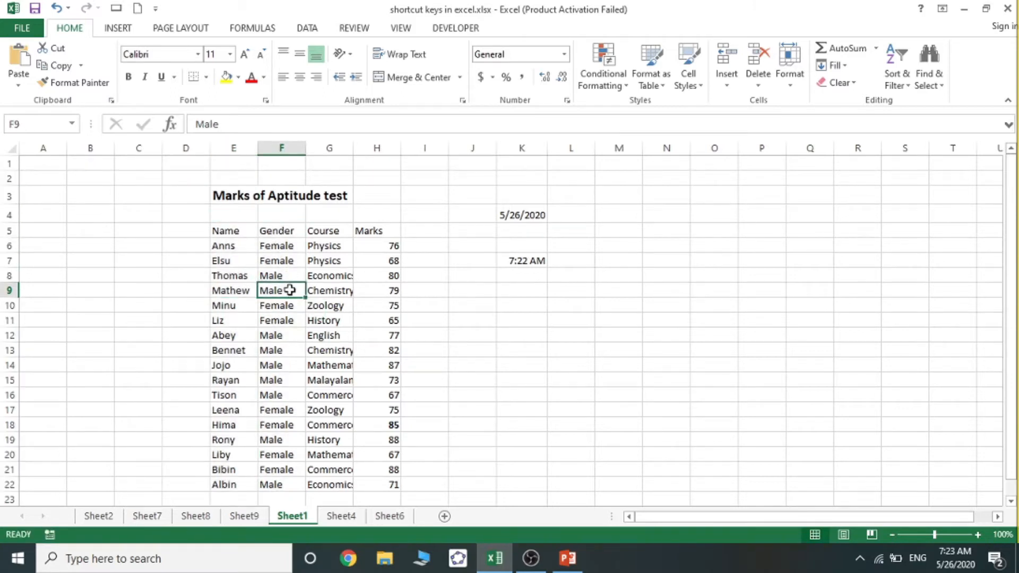
key("shift+space")
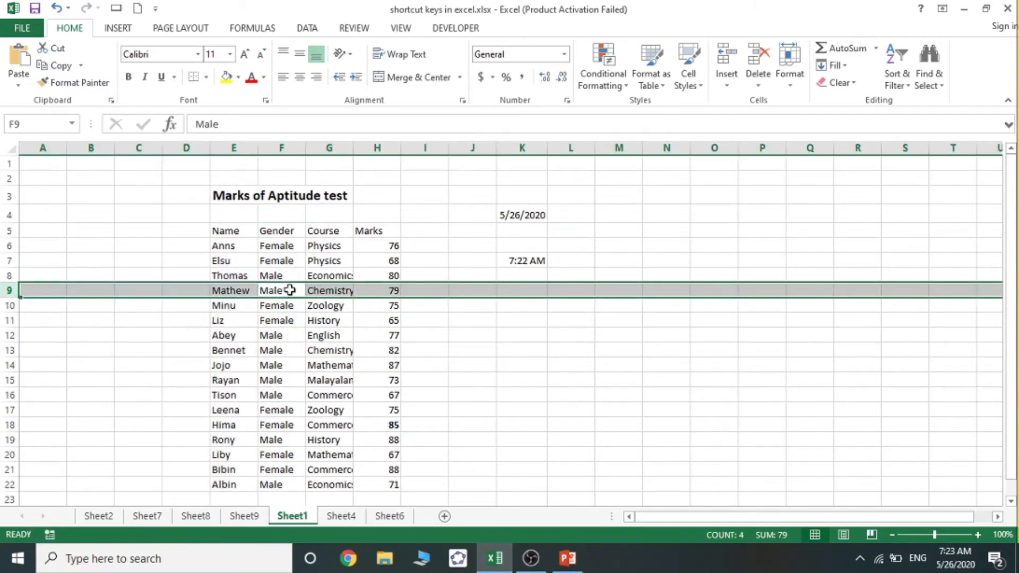
left_click(265, 259)
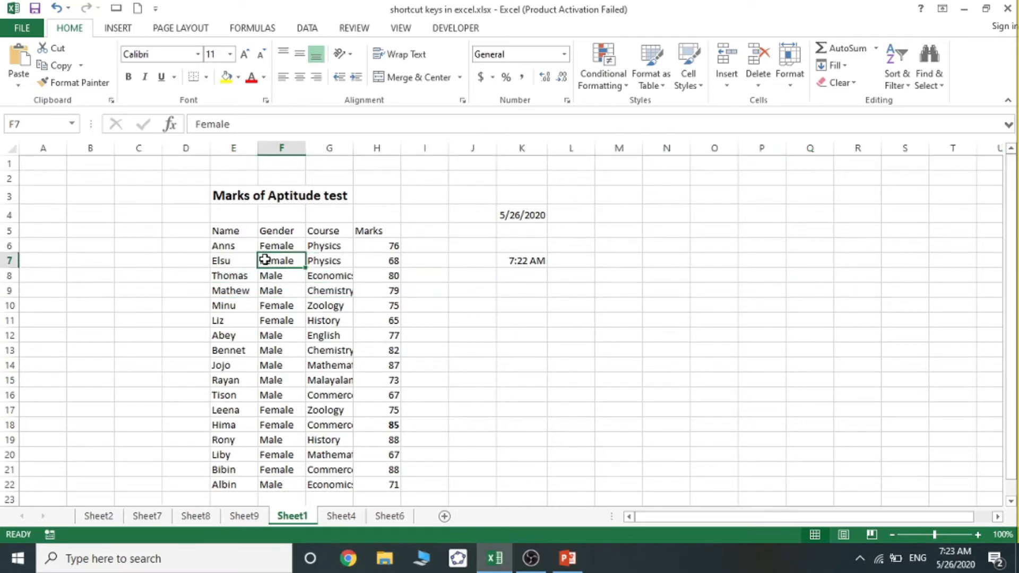
key("ctrl+space")
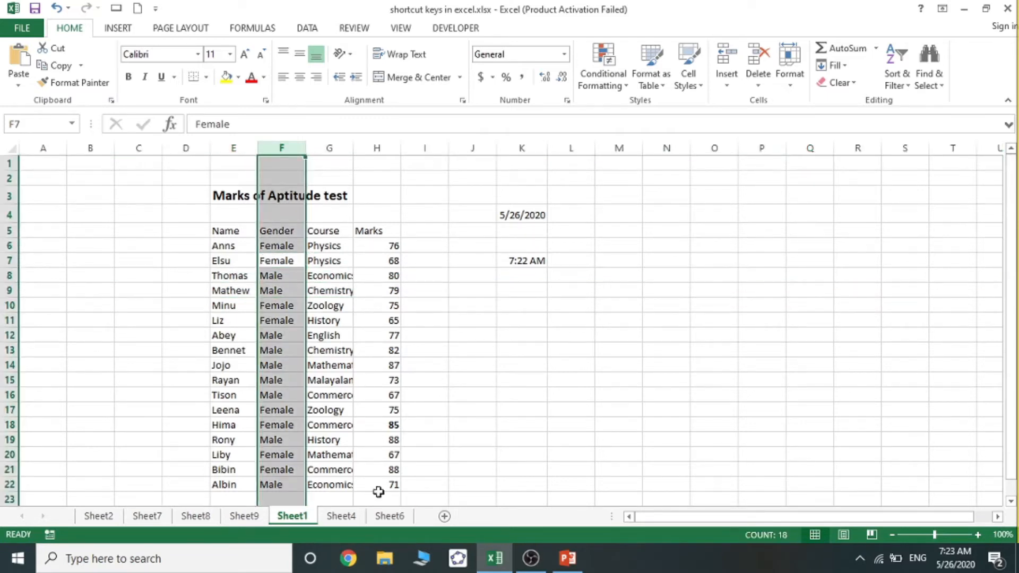
Step: Switch to PowerPoint and review the Hide Rows and Hide Columns slides, ending on the Hide Rows slide
left_click(567, 560)
left_click(67, 473)
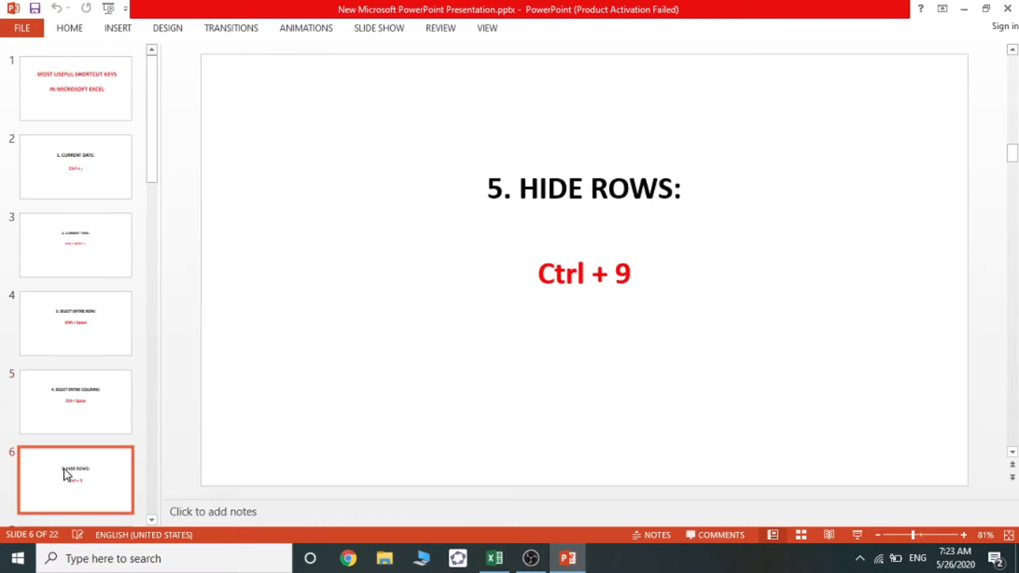
key("Down")
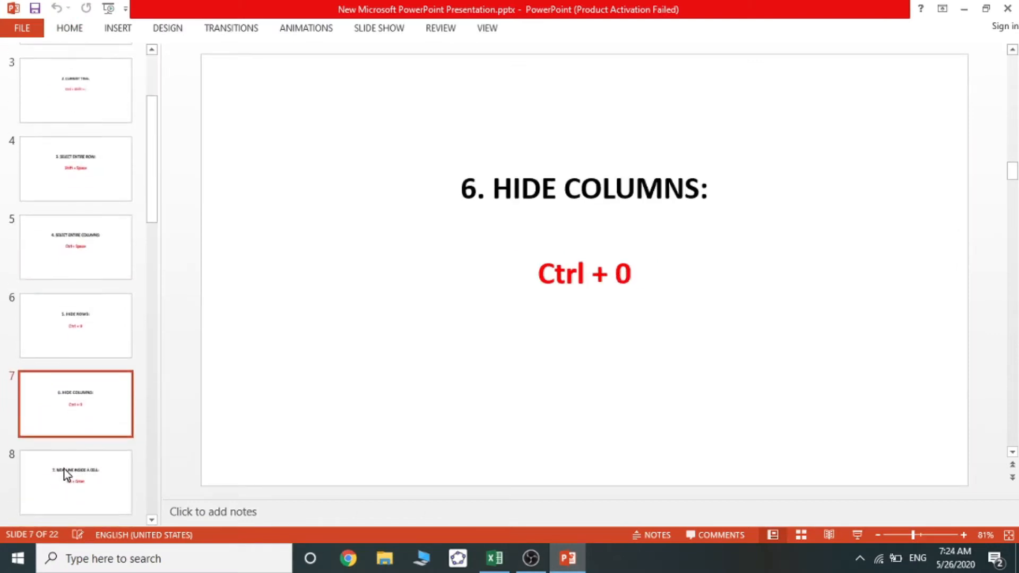
left_click(78, 336)
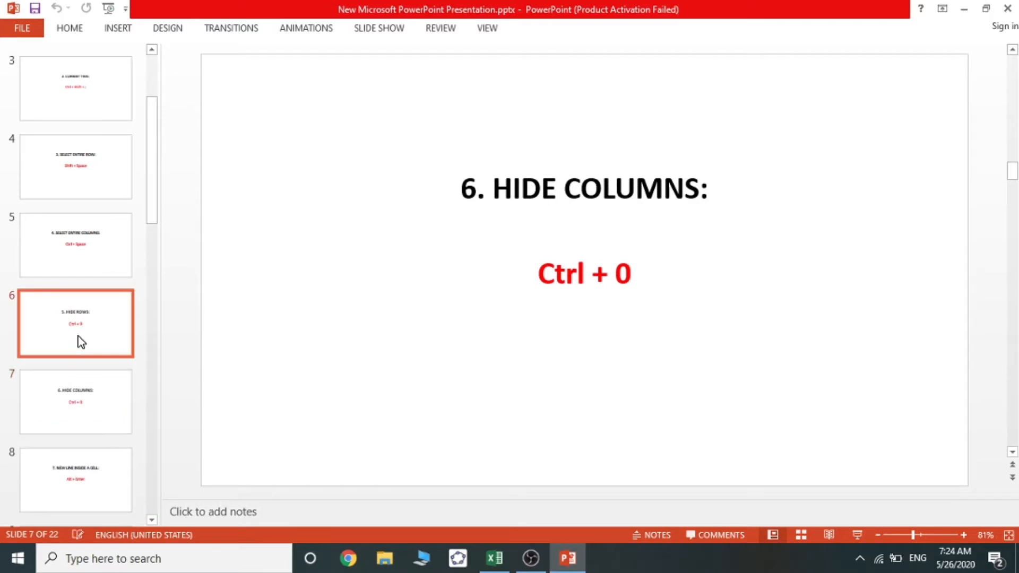
left_click(87, 393)
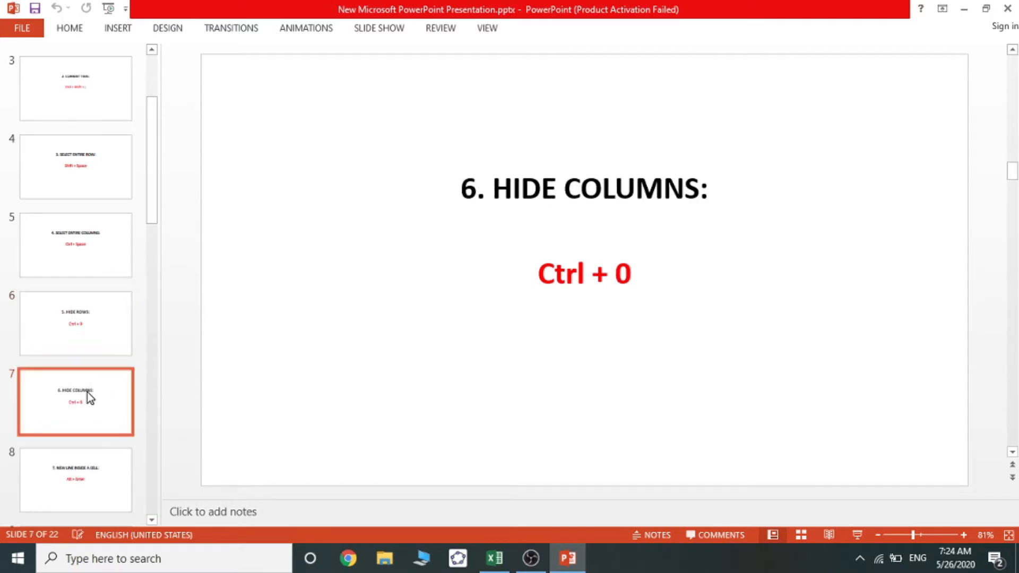
left_click(88, 345)
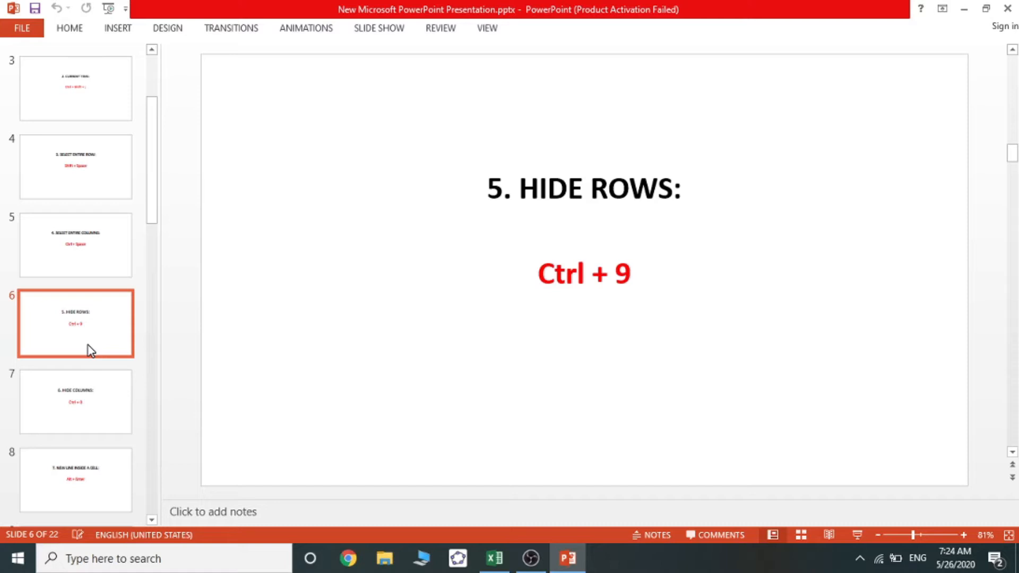
left_click(92, 395)
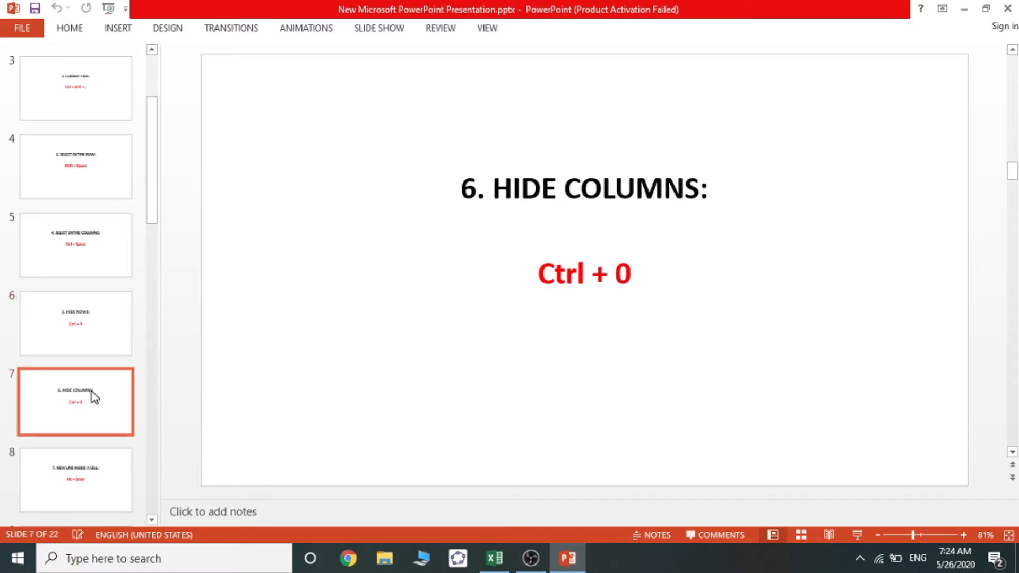
left_click(99, 346)
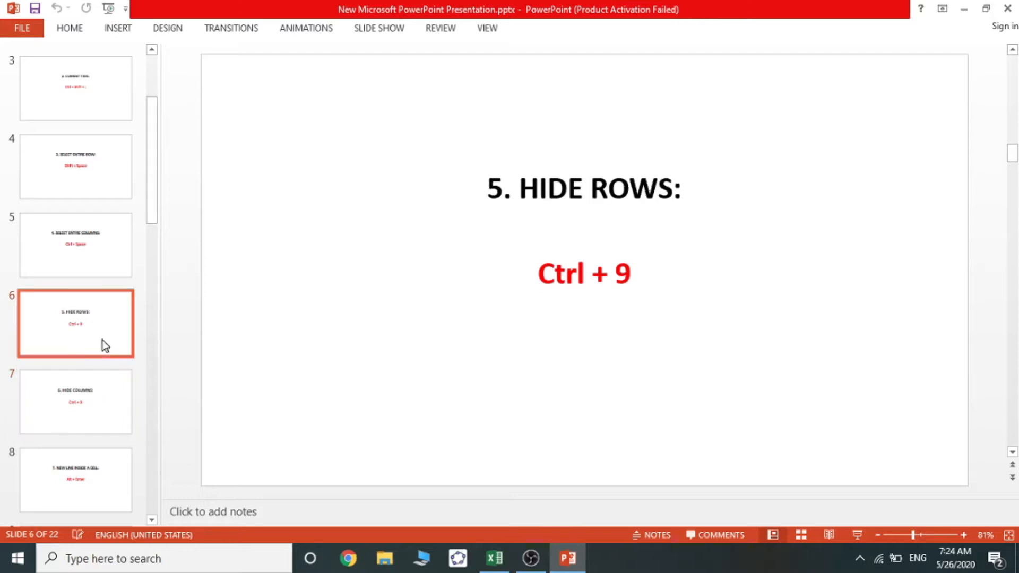
Step: Switch to Excel, hide the table's header row 5, and undo the hiding
left_click(506, 568)
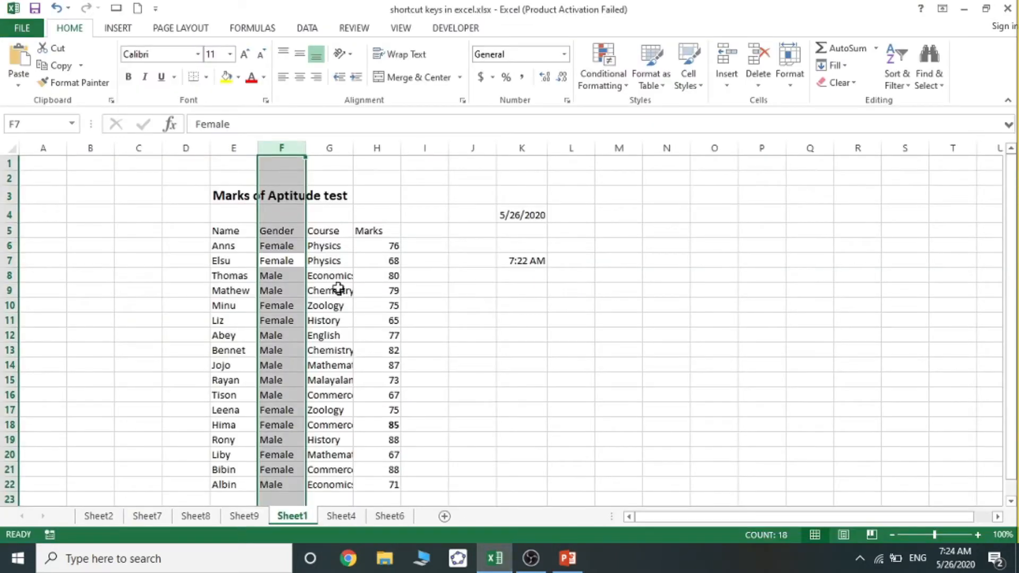
left_click(248, 230)
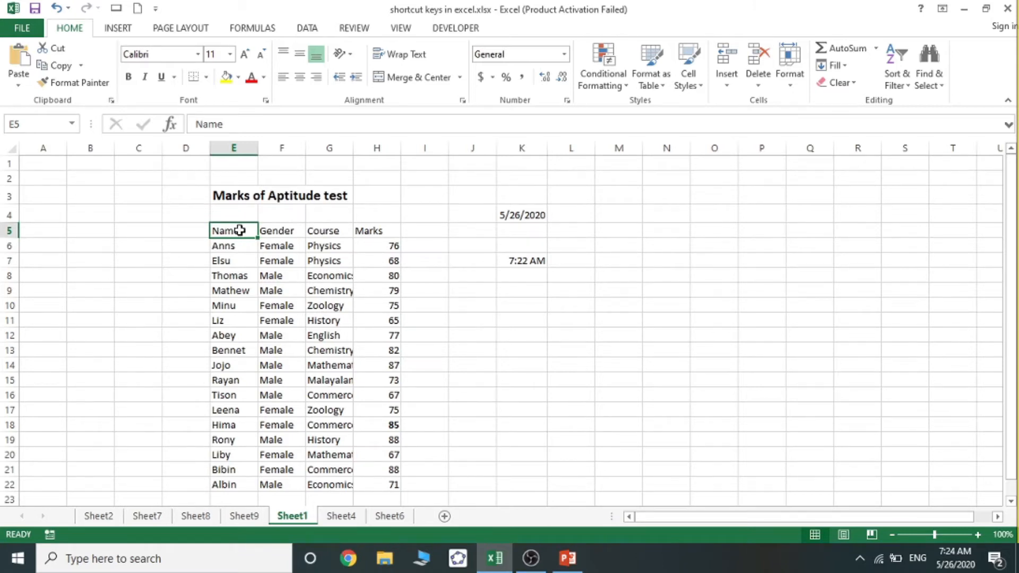
key("ctrl+9")
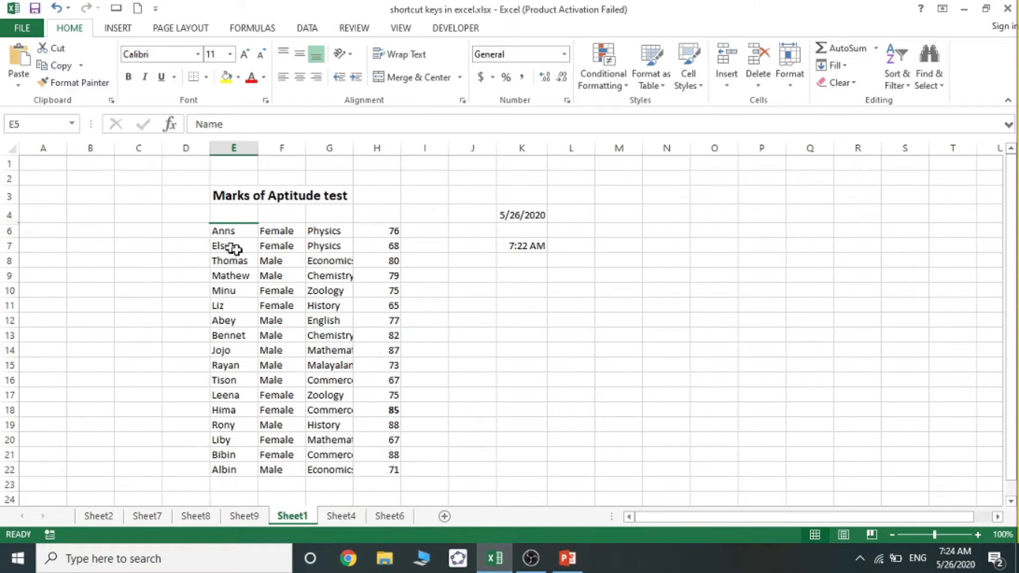
left_click(57, 8)
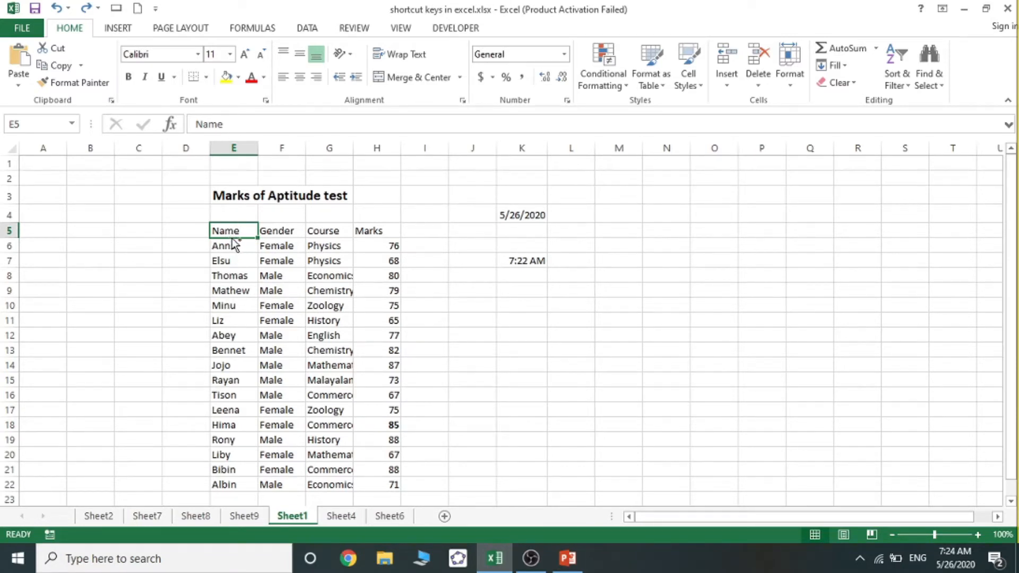
Step: Hide the Name column E and undo the hiding
key("ctrl+0")
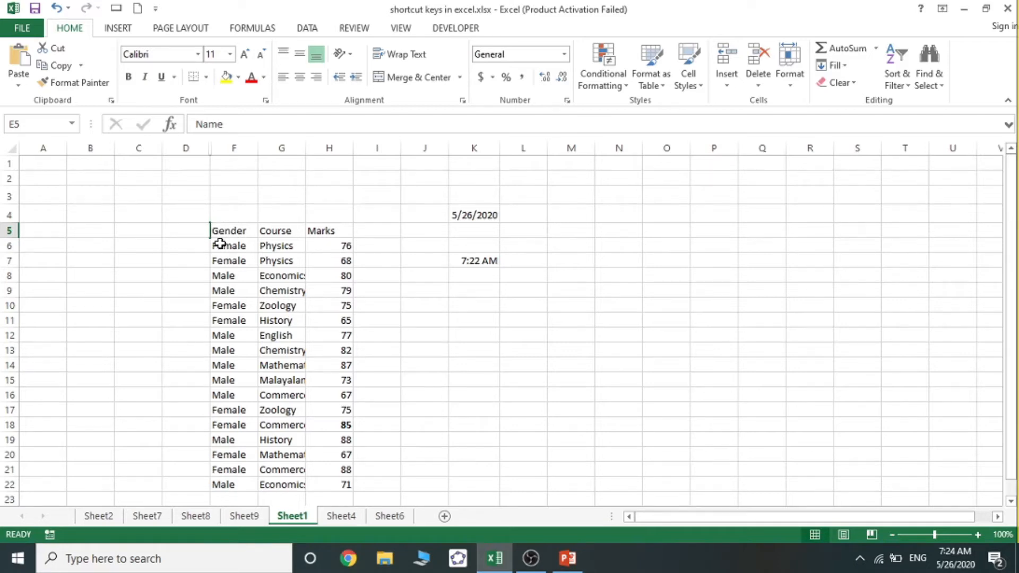
left_click(56, 8)
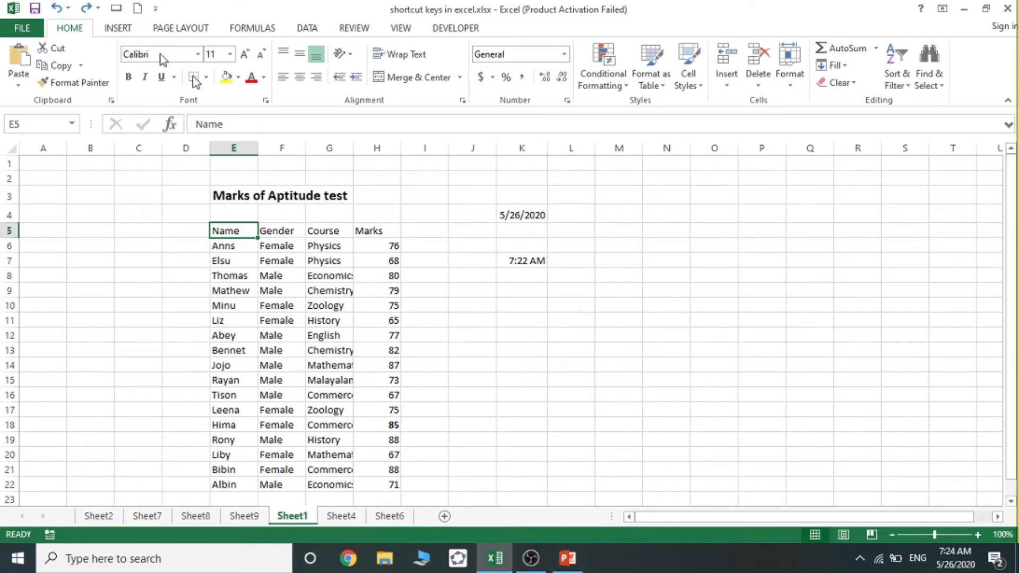
Step: Switch to PowerPoint, show the New Line Inside a Cell slide, and return to the Excel workbook
left_click(568, 558)
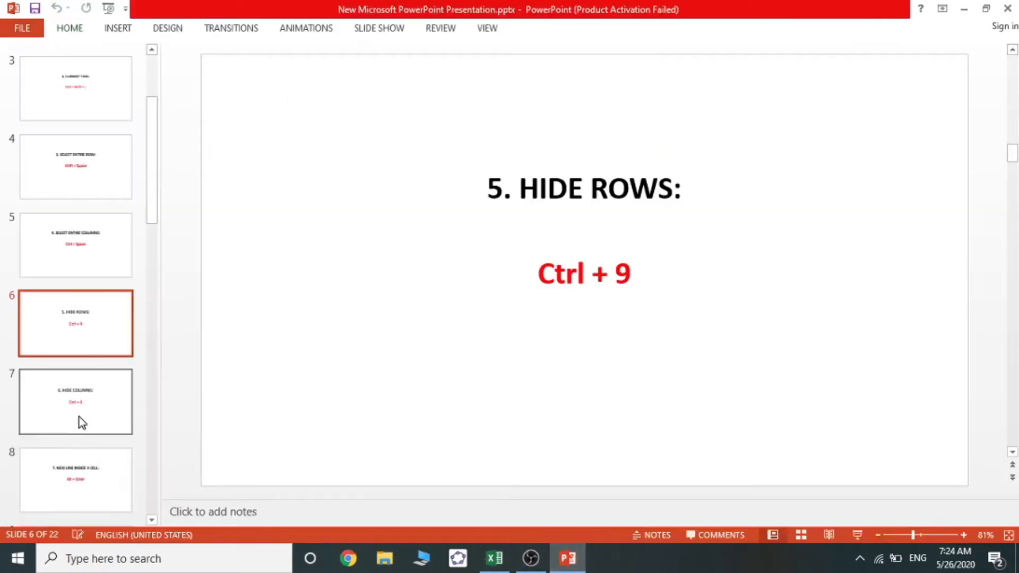
left_click(80, 484)
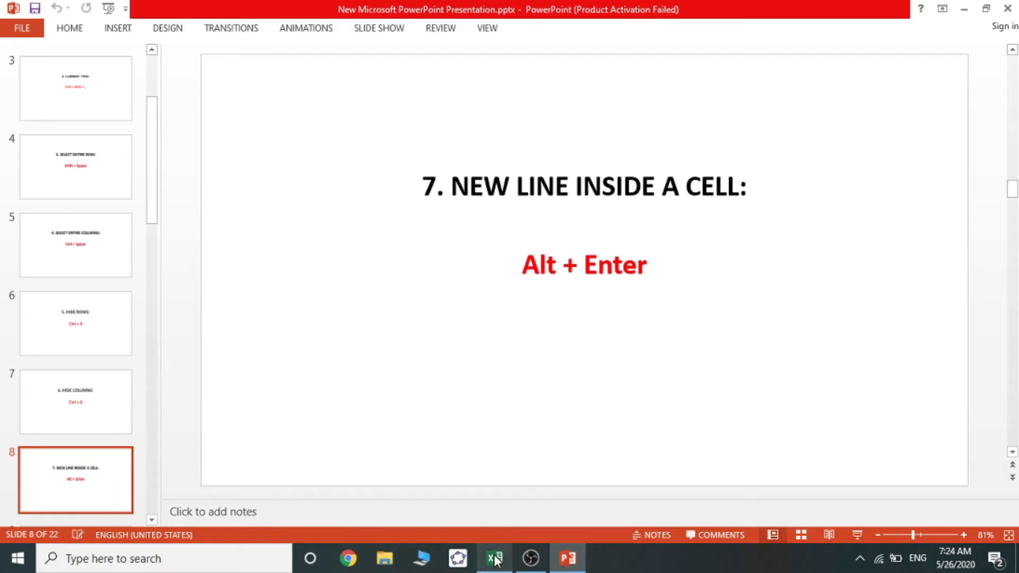
mouse_move(496, 560)
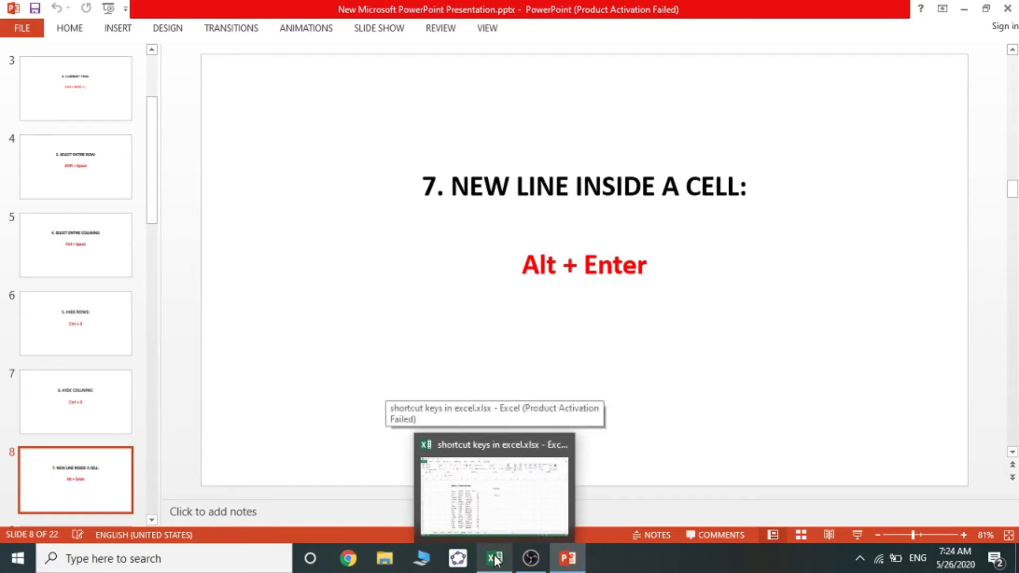
left_click(495, 559)
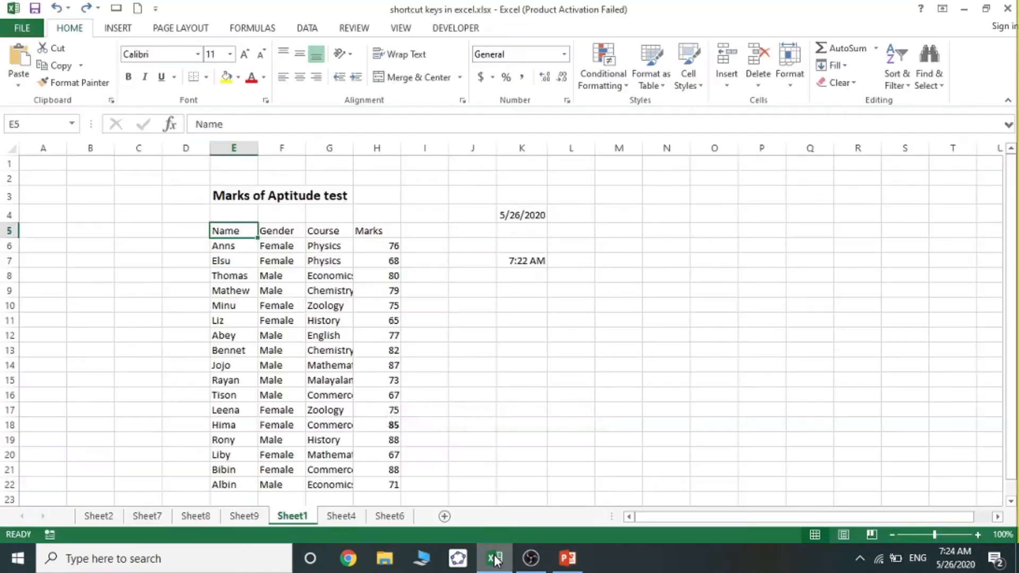
Step: Add 67, 76 and 78 as separate lines below 71 inside cell H22
left_click(396, 484)
key("Down")
key("Down")
key("Down")
left_click(392, 455)
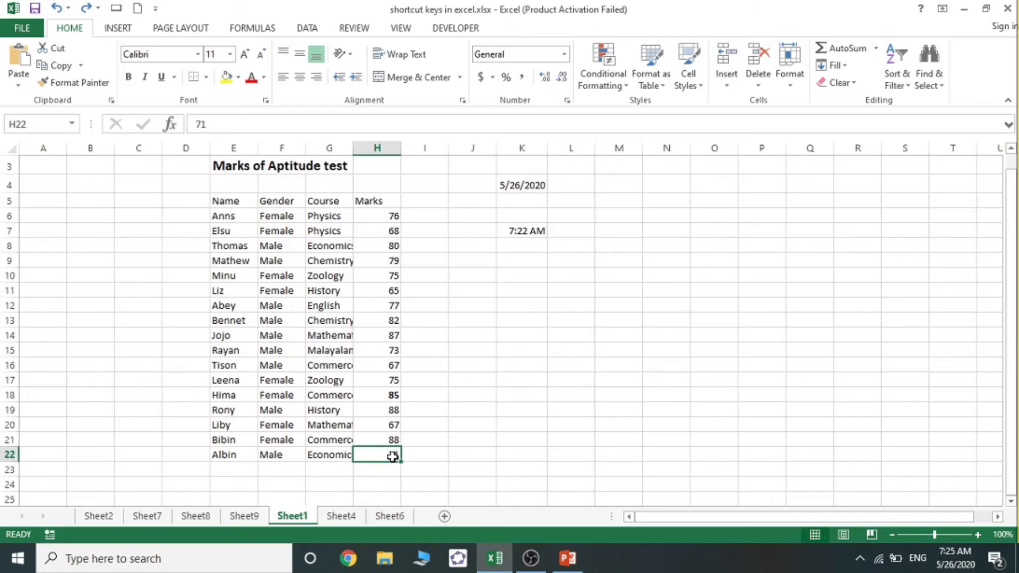
left_click(224, 119)
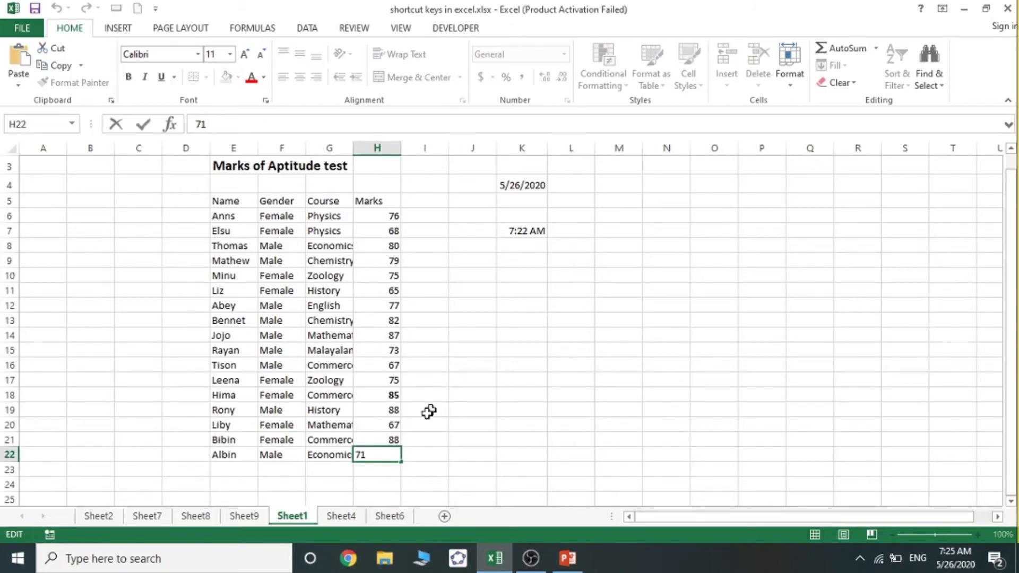
left_click(374, 455)
key("alt+Return")
type("67")
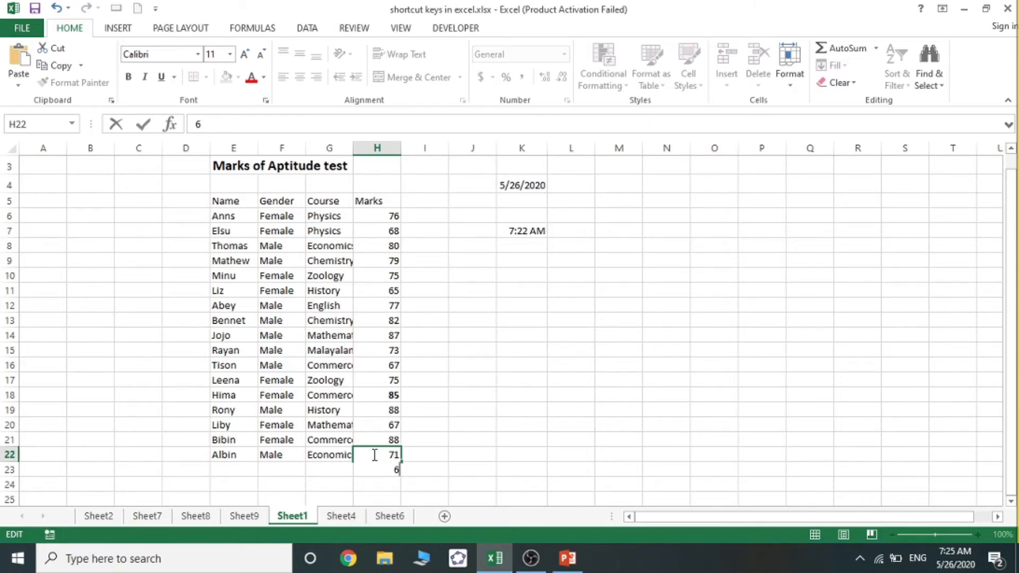
key("alt+Return")
type("76")
key("alt+Return")
type("78")
left_click(426, 436)
key("Down")
key("Down")
key("Down")
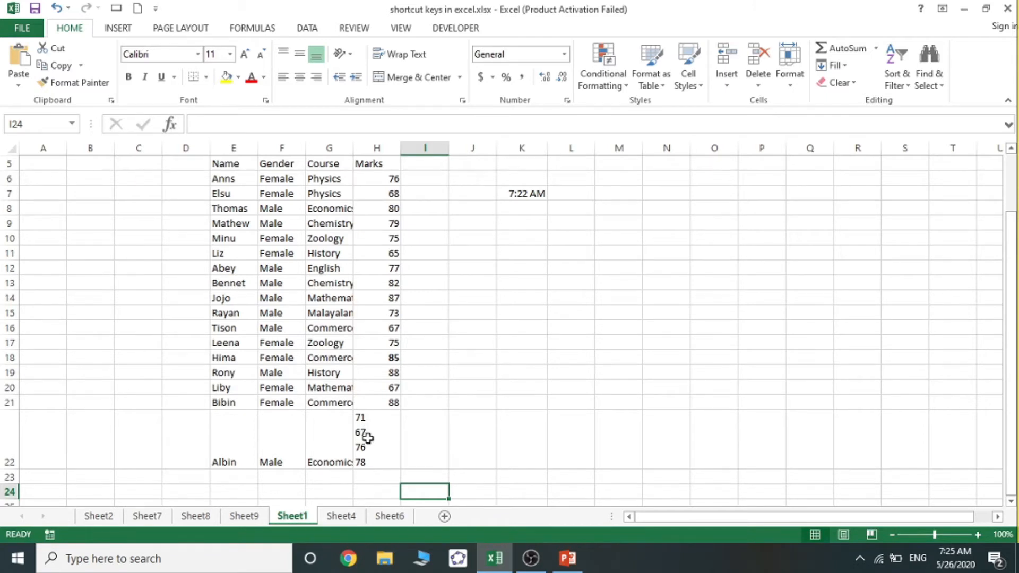
Step: Replace the multi-line entry in cell H22 with the single value 71
left_click(382, 404)
key("Down")
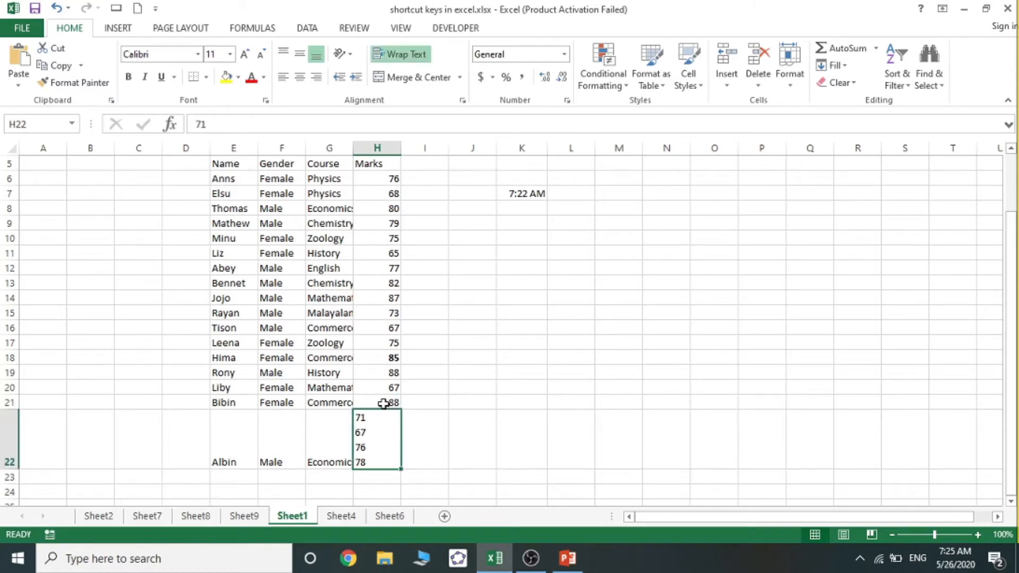
left_click(377, 343)
key("Down")
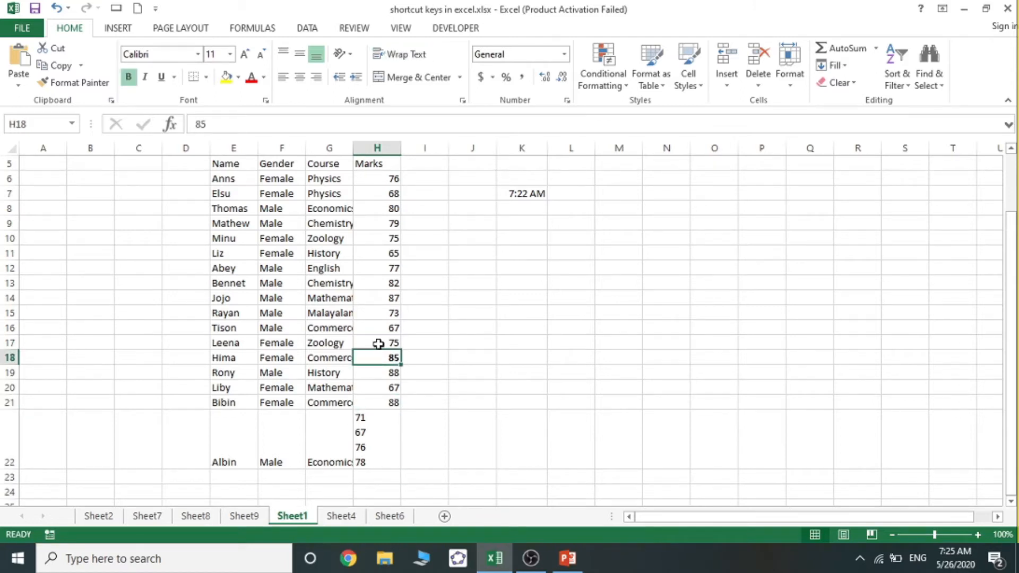
left_click(385, 429)
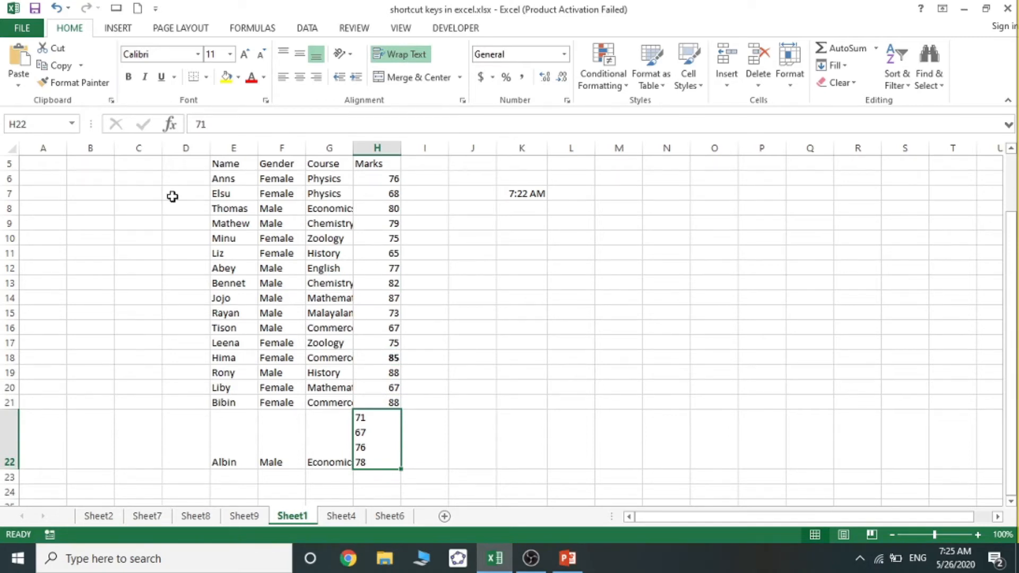
left_click(421, 421)
left_click(380, 423)
type("71")
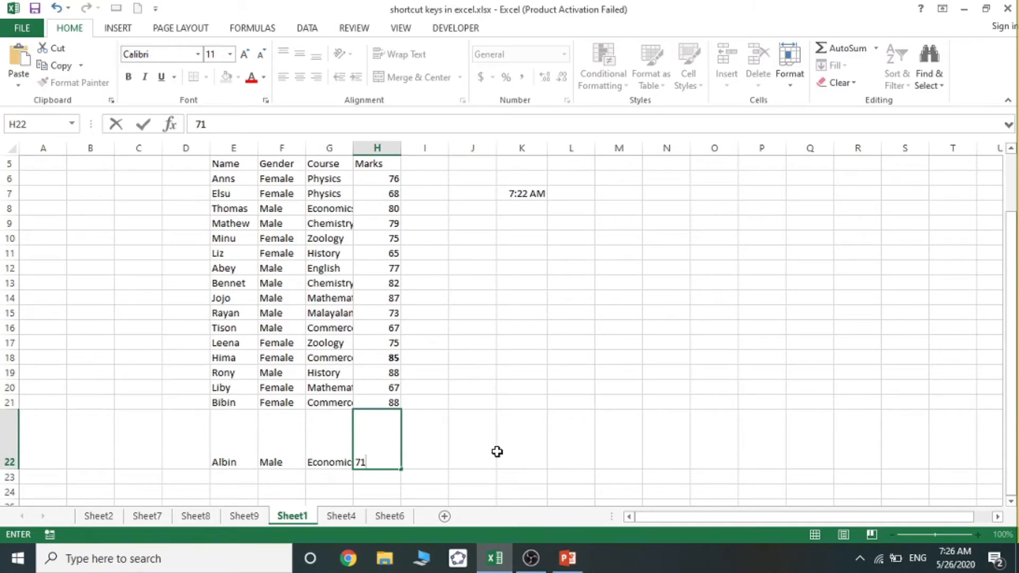
left_click_drag(498, 451, 498, 452)
Step: Switch to PowerPoint, show the AutoSum slide, and return to the Excel workbook
left_click(565, 558)
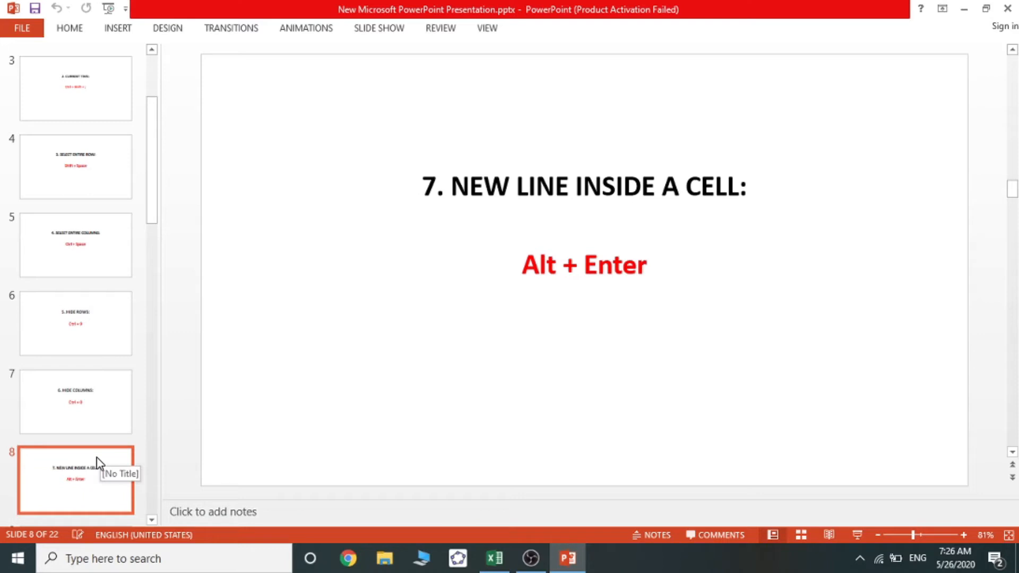
key("Down")
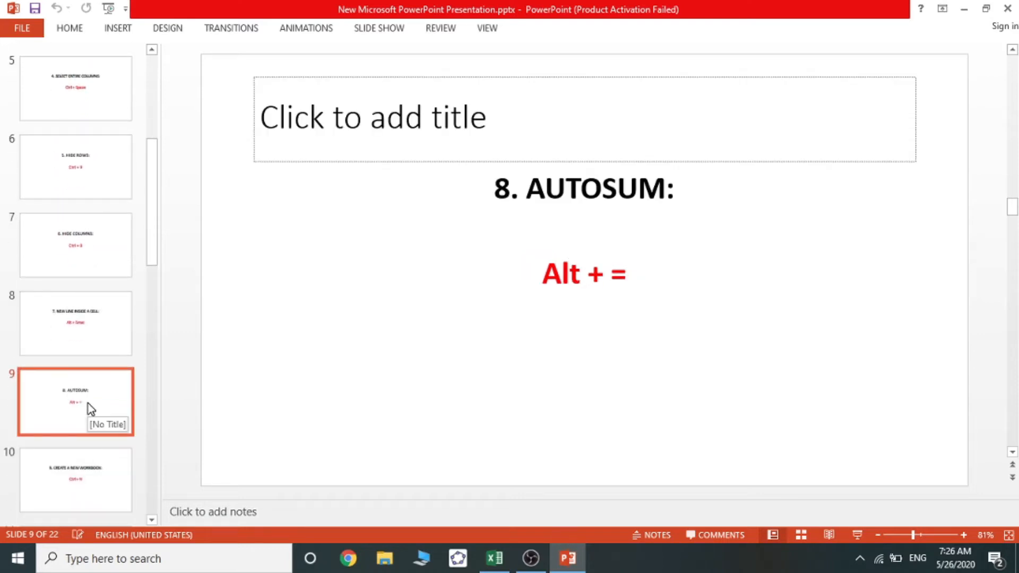
left_click(580, 229)
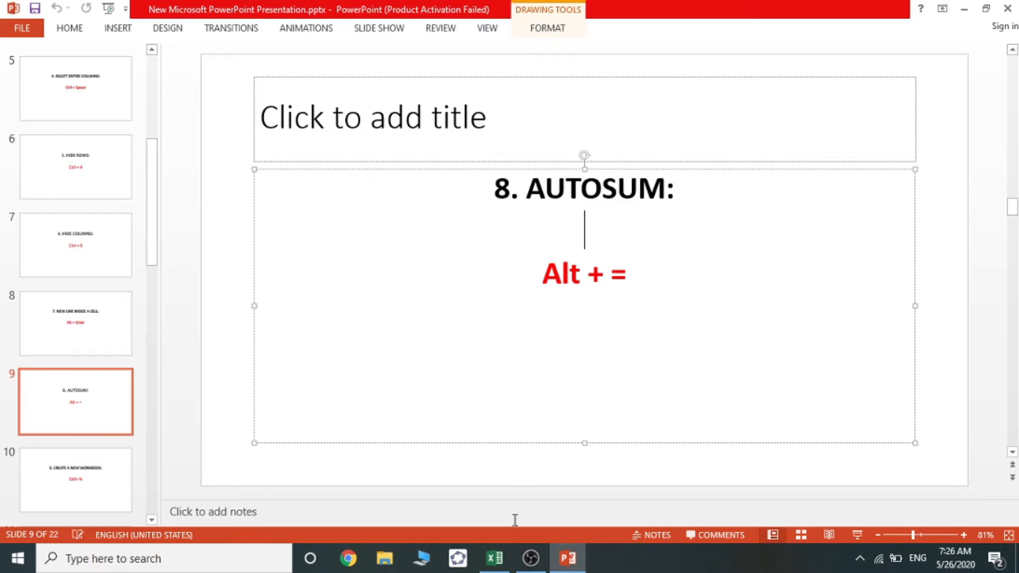
left_click(493, 560)
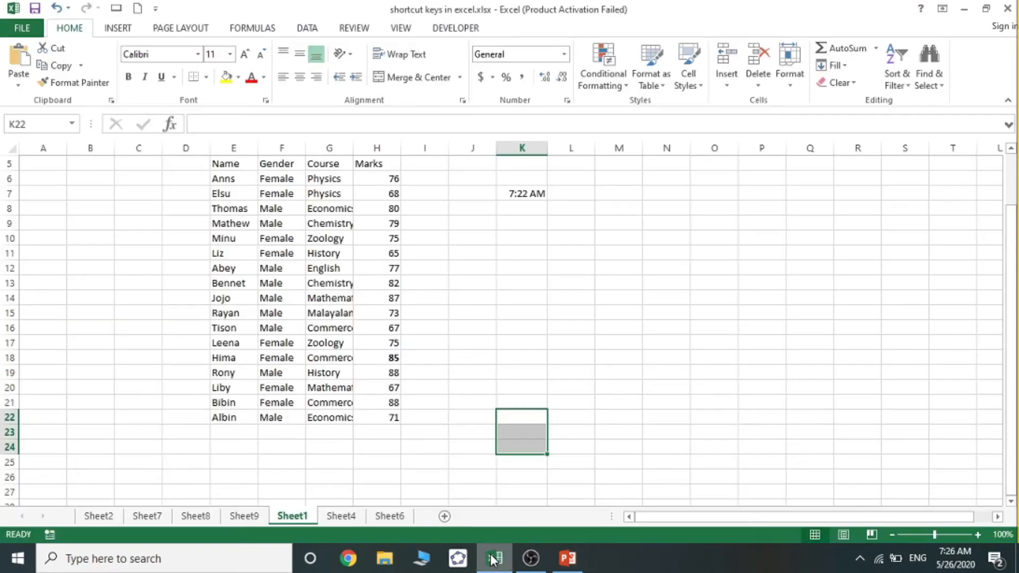
Step: Total the marks in H6:H22 in cell H23 with AutoSum and check the formula's range
left_click(394, 432)
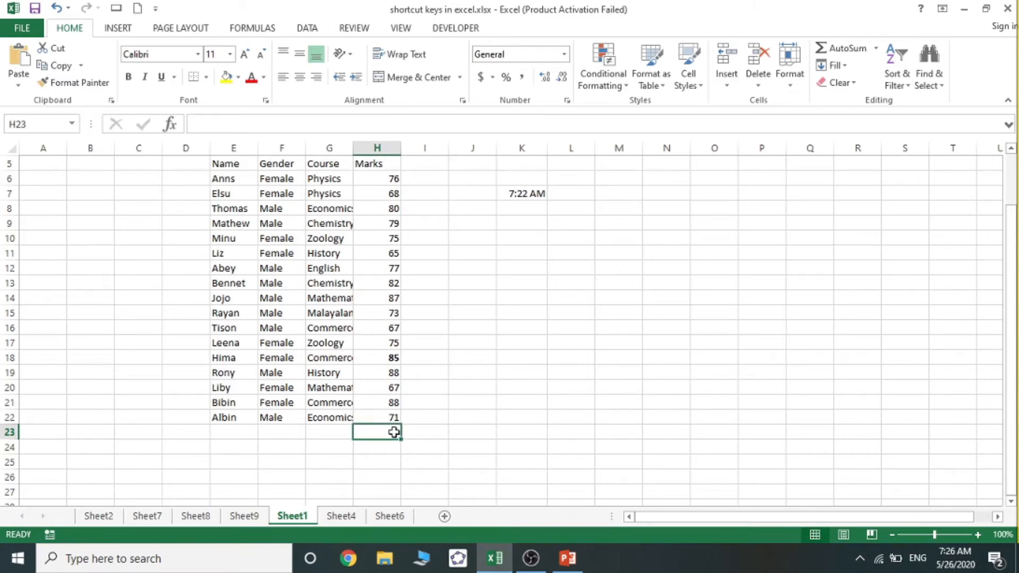
key("alt+equal")
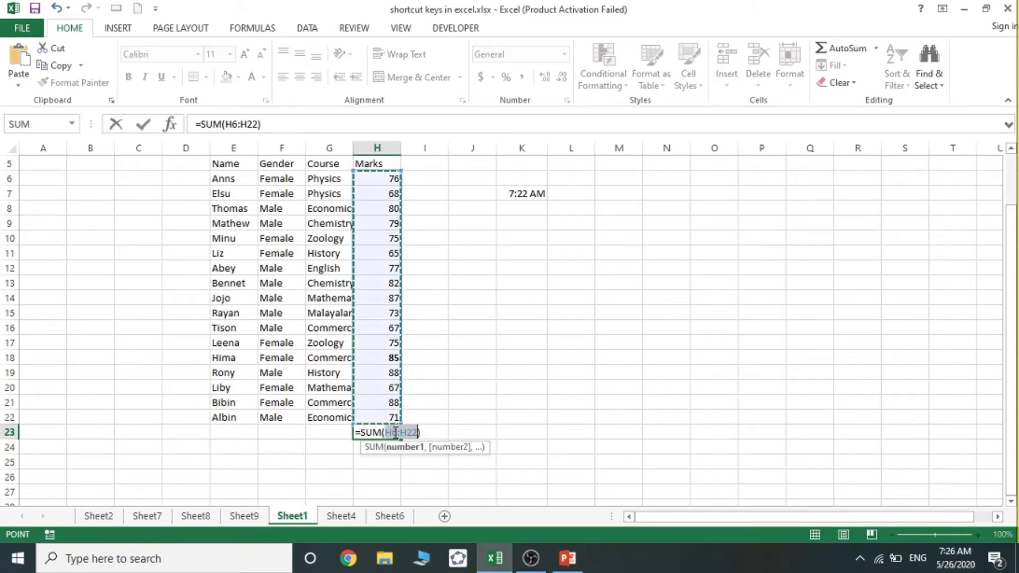
key("Return")
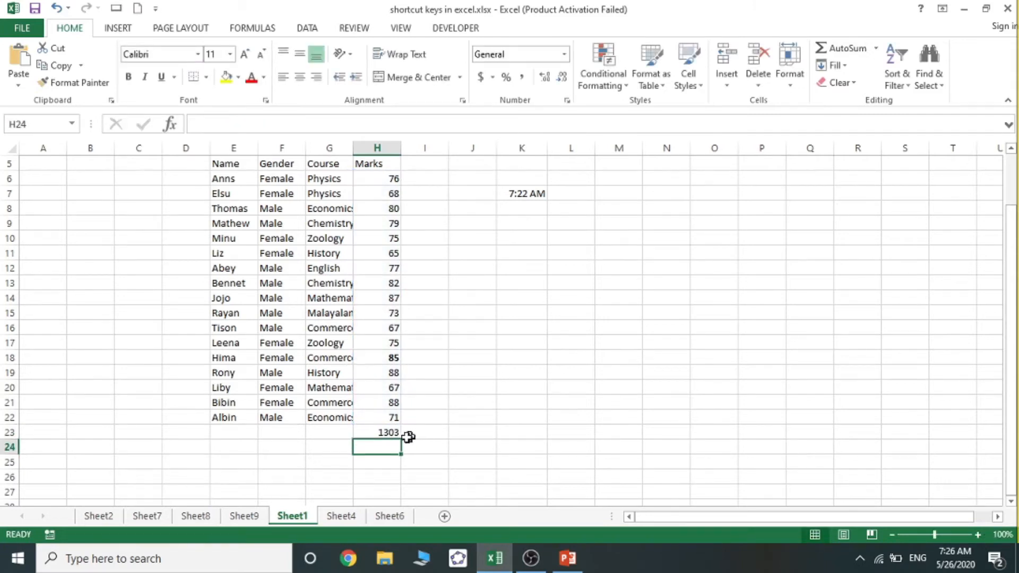
left_click(389, 430)
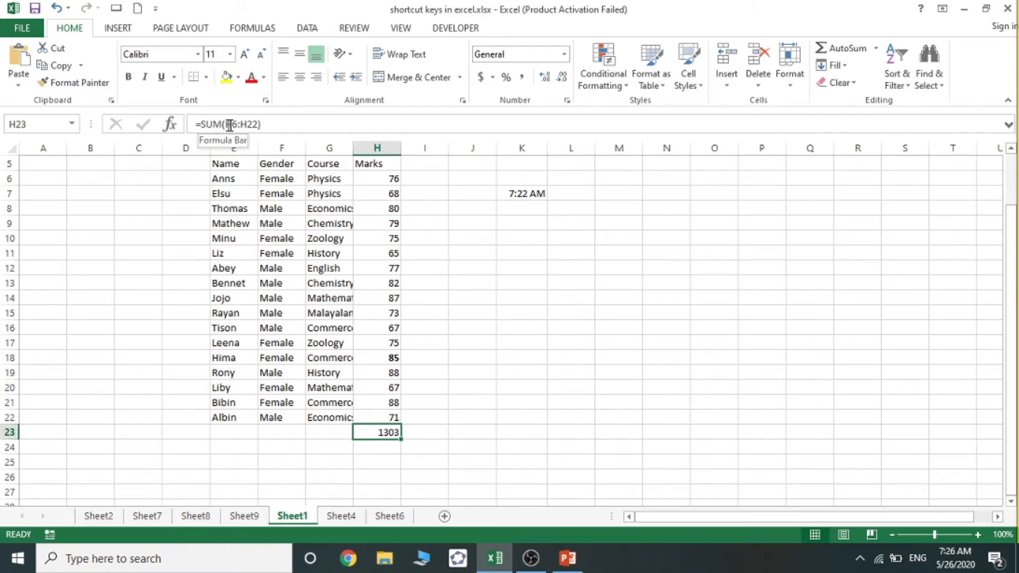
left_click(368, 177)
left_click(391, 416)
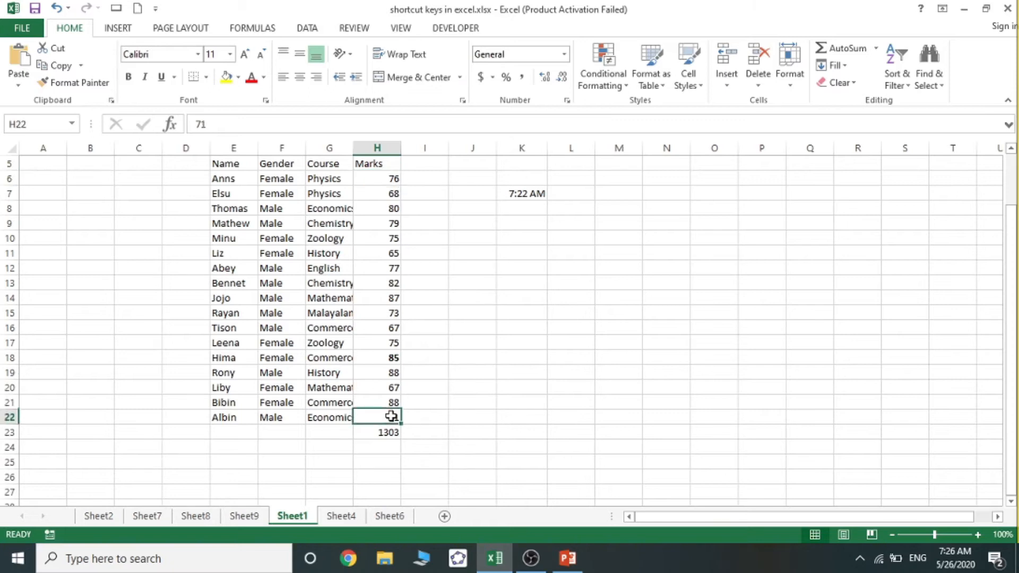
left_click(390, 431)
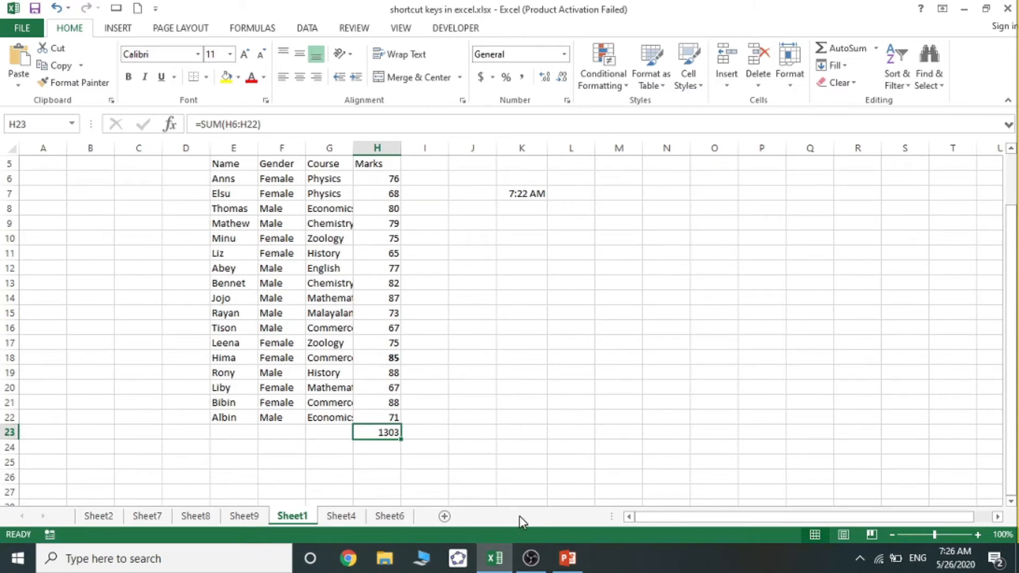
Step: Switch to PowerPoint, show the Create a New Workbook slide, and return to the Excel workbook
left_click(566, 557)
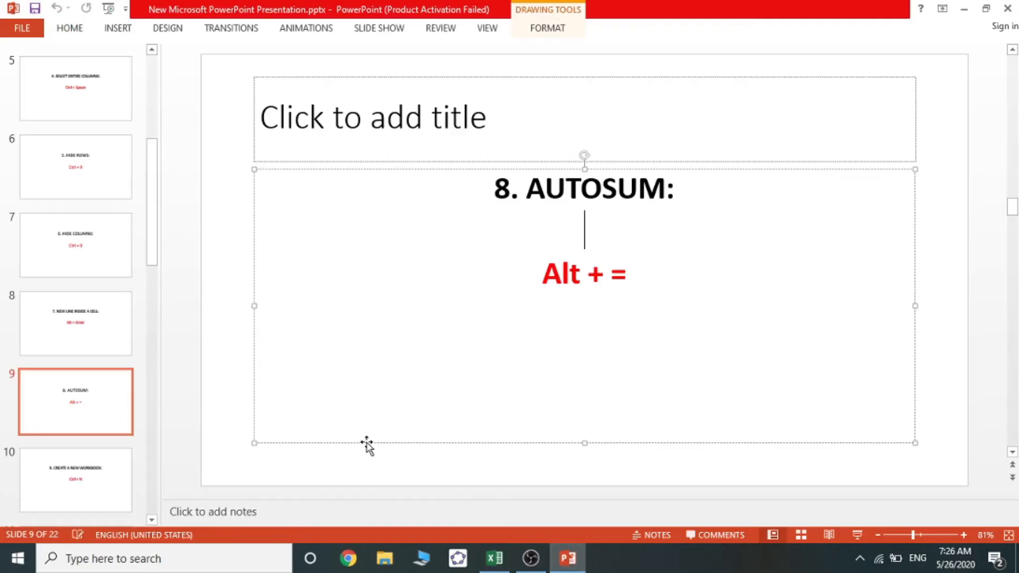
left_click(113, 482)
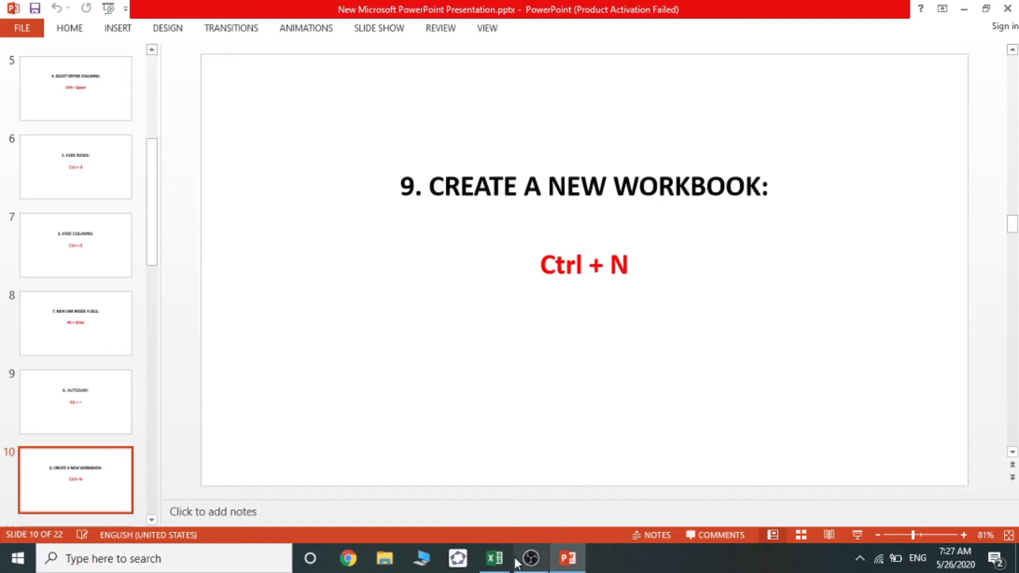
left_click(493, 557)
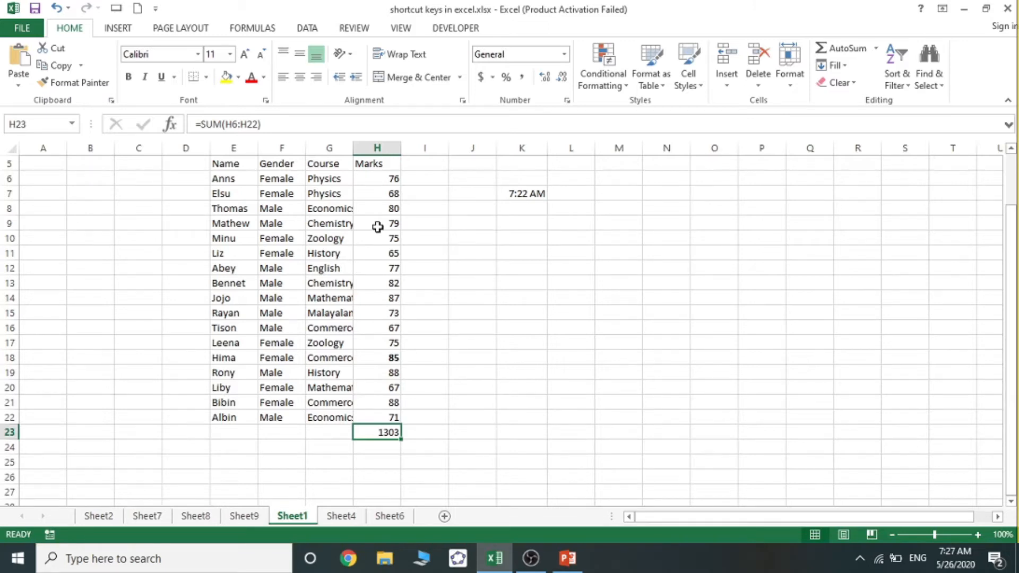
Step: Create a new blank workbook and close it, doing this twice
left_click(200, 226)
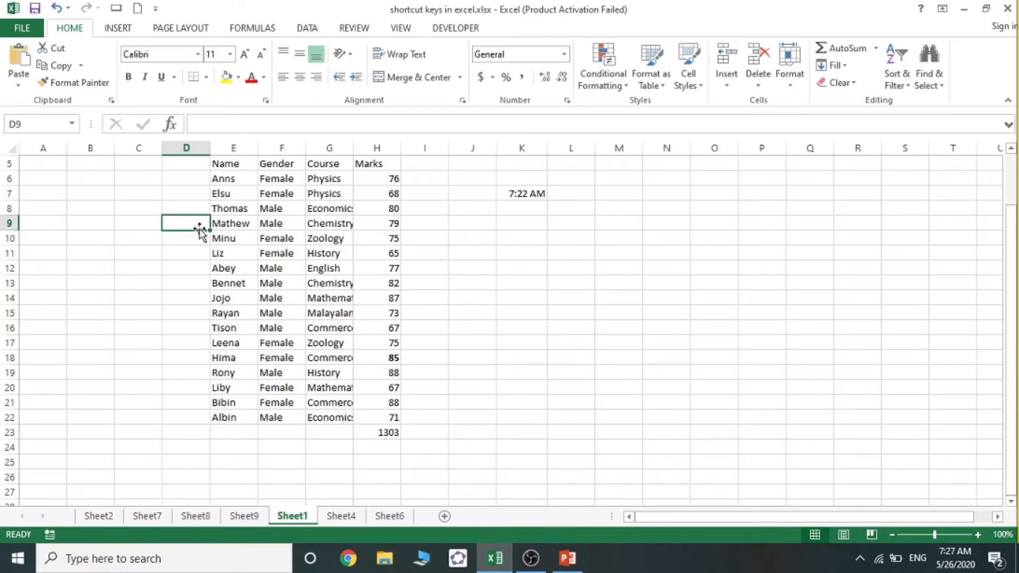
key("ctrl+n")
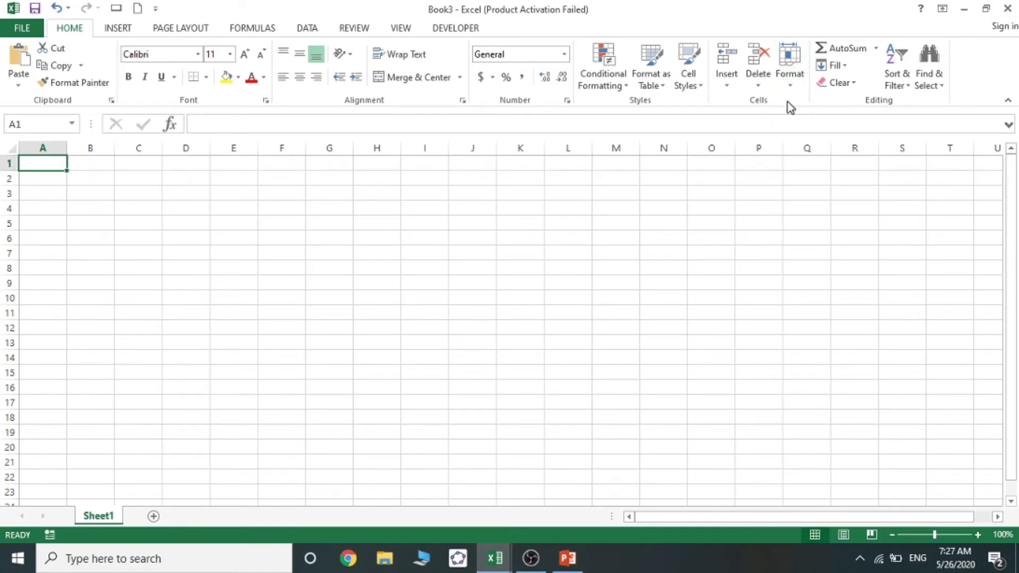
left_click(1009, 7)
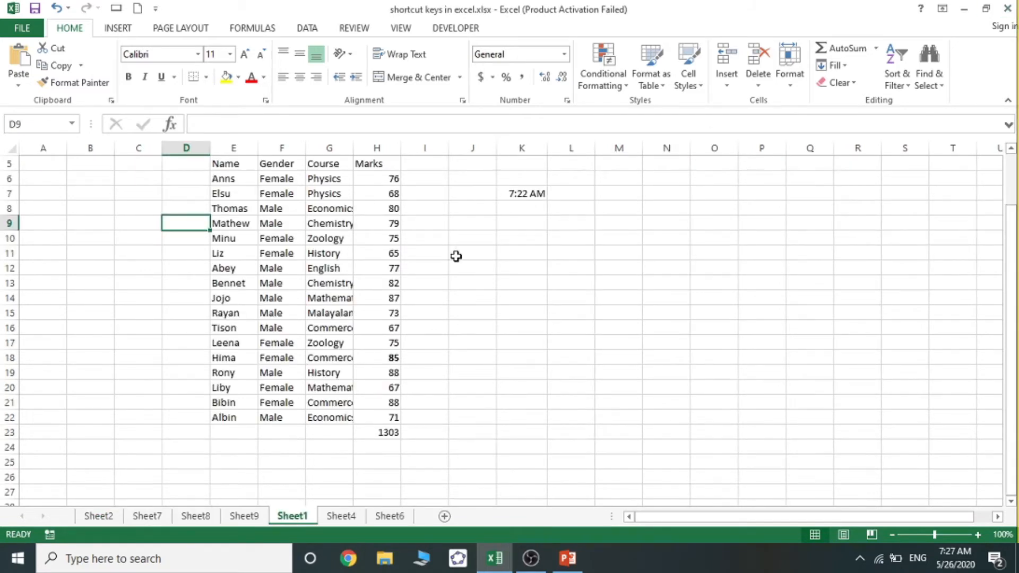
key("ctrl+n")
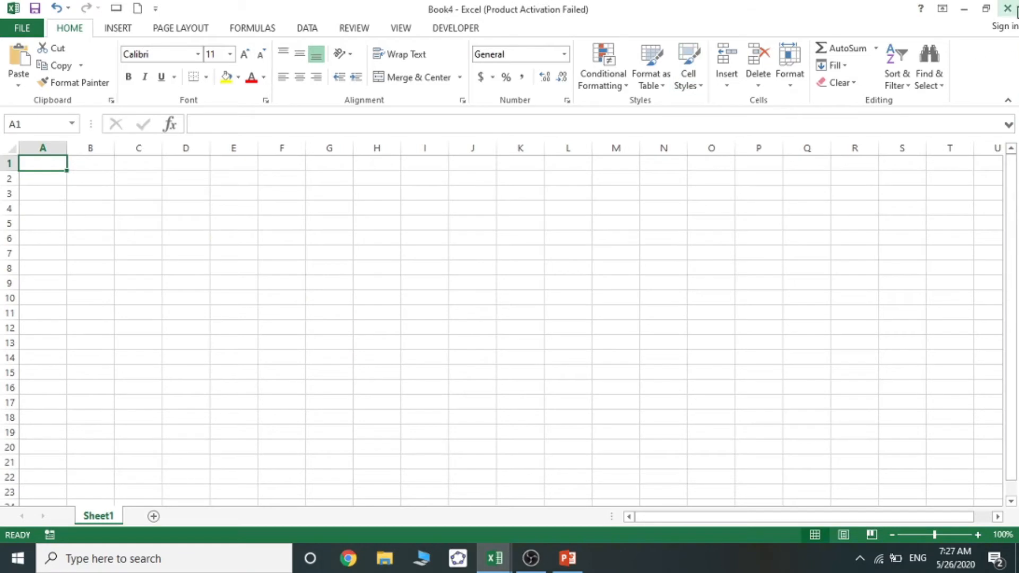
left_click(1009, 8)
Step: Switch to PowerPoint and show the Open an Existing Workbook slide
left_click(570, 558)
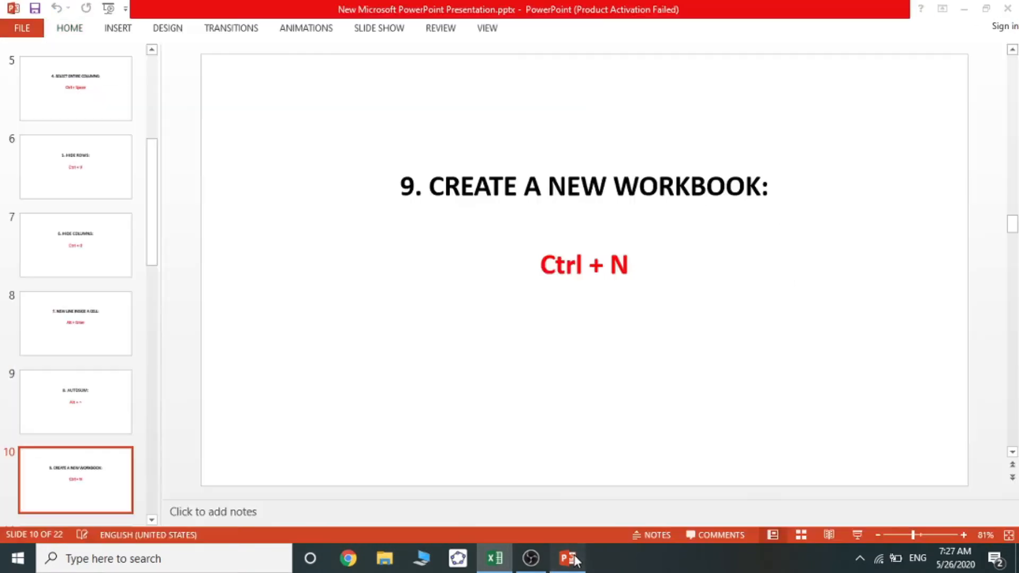
key("Down")
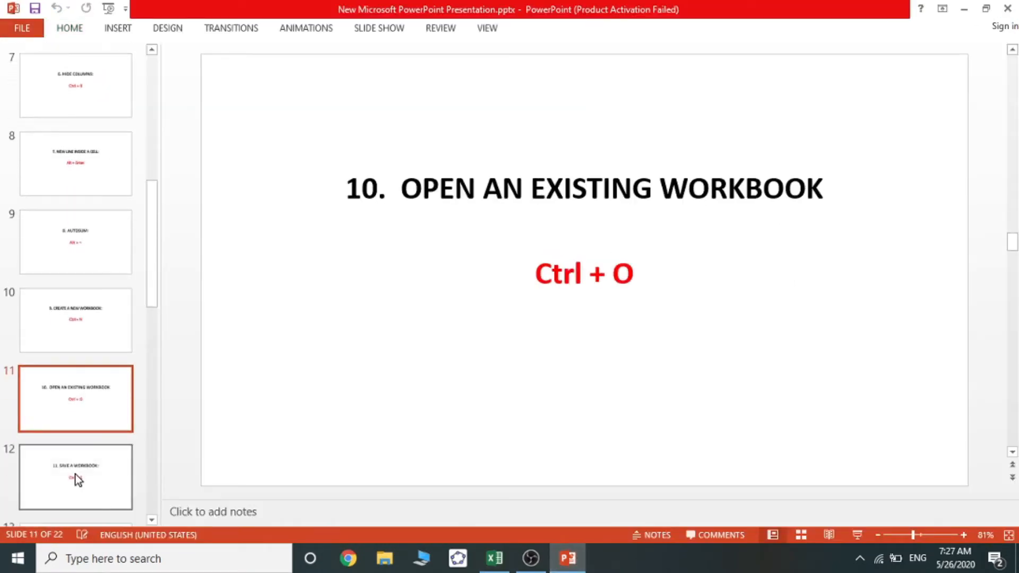
mouse_move(492, 567)
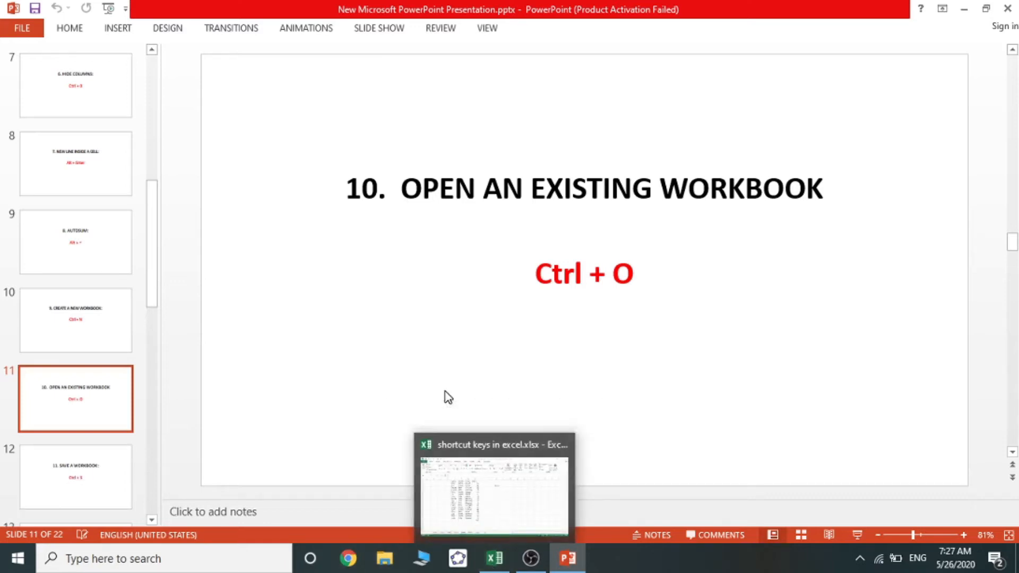
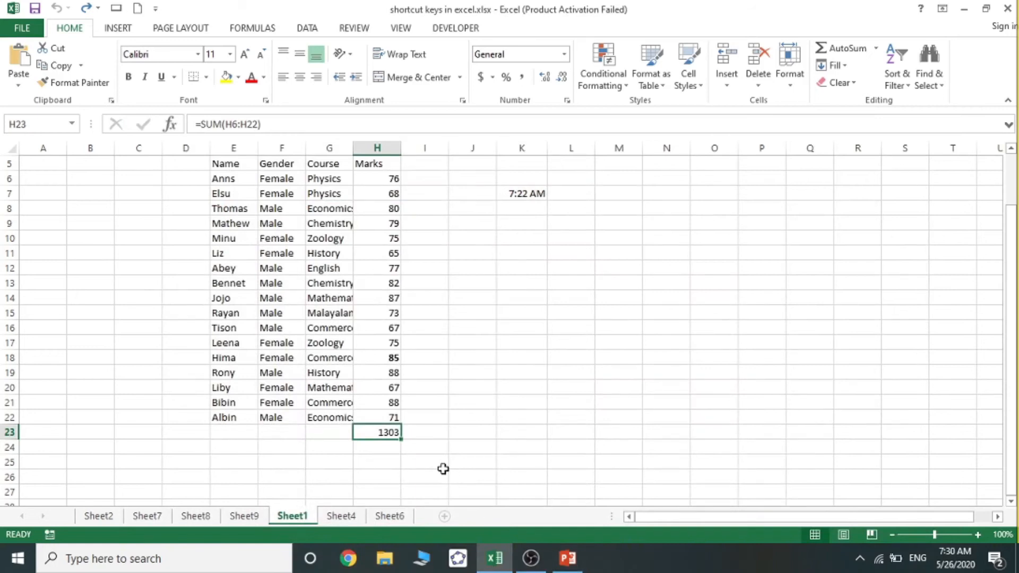
Step: Delete the marks total in cell H23 and undo the deletion
key("Delete")
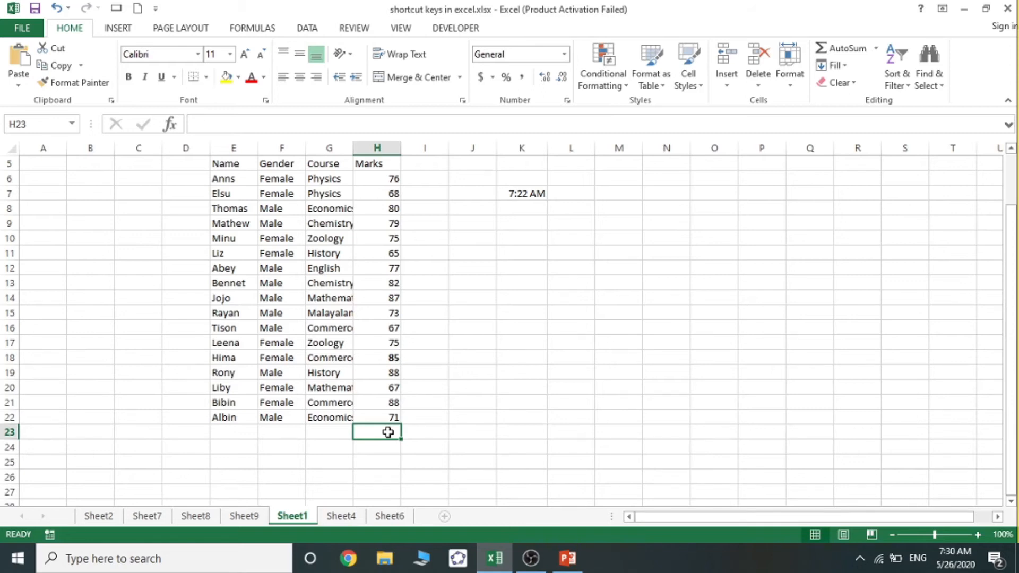
key("ctrl+z")
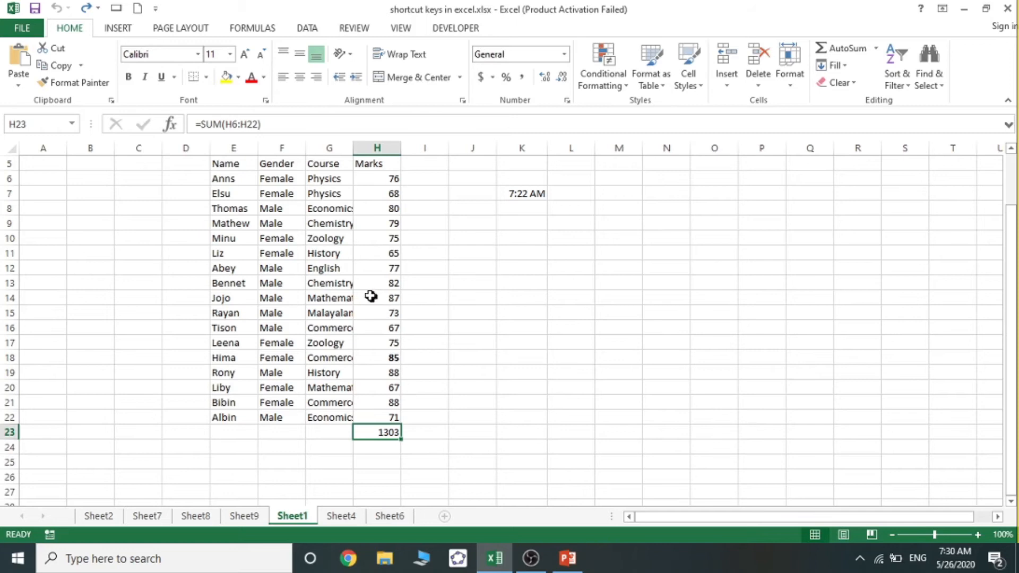
Step: Clear the last student record in E22:H22, undo the deletion, and clear the record again
left_click_drag(225, 421, 367, 415)
key("Delete")
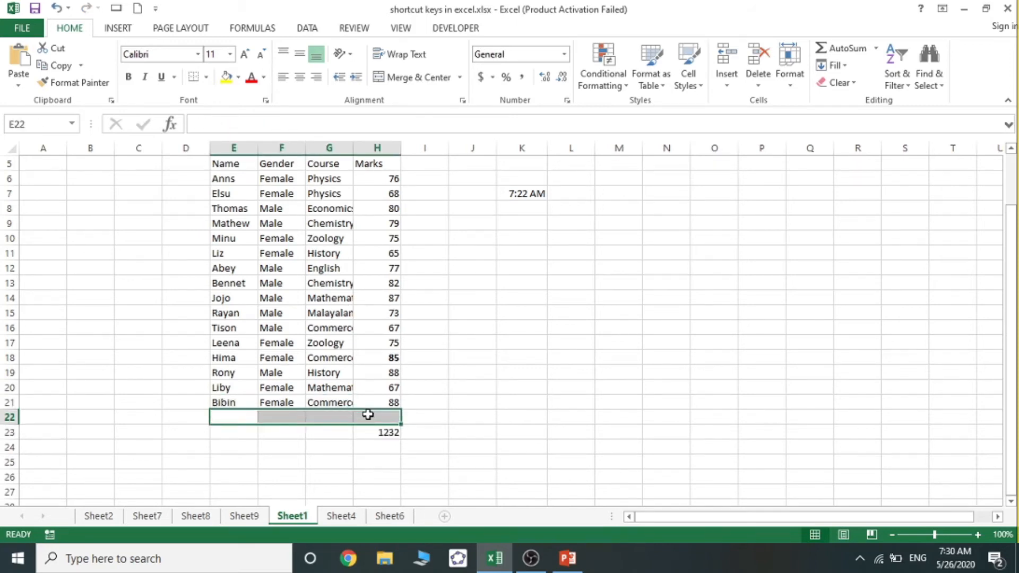
left_click(464, 408)
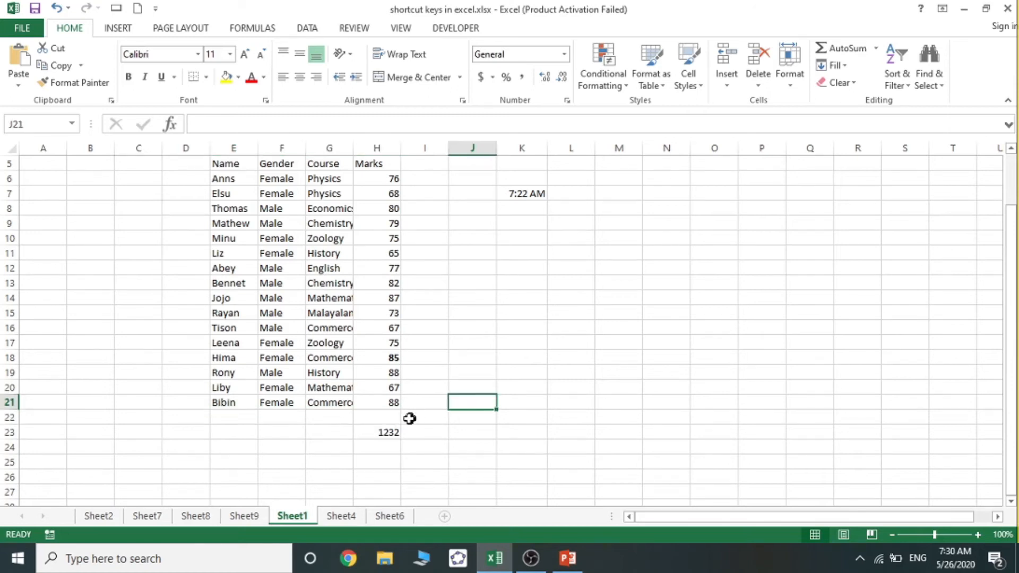
left_click(389, 419)
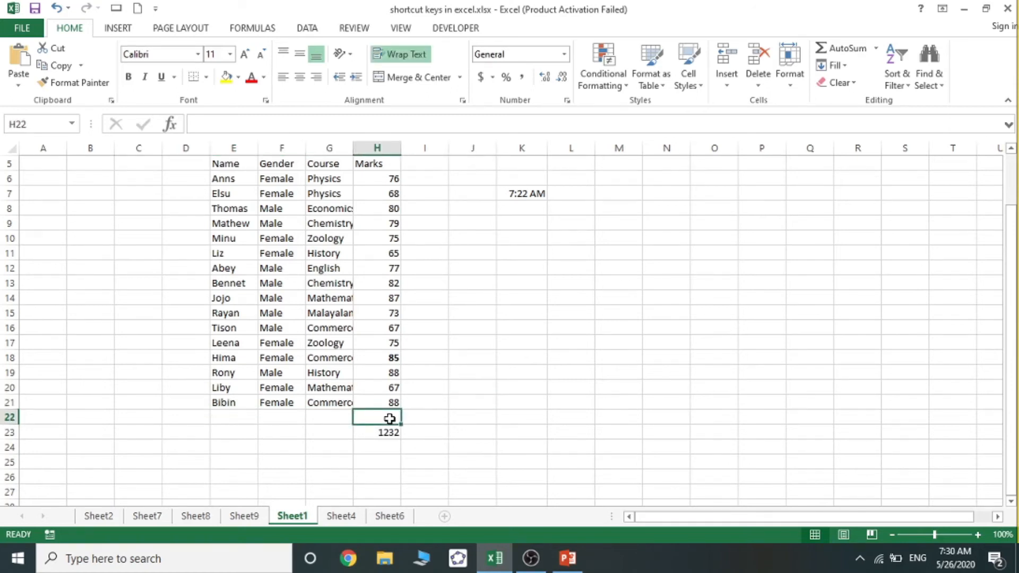
key("ctrl+z")
key("ctrl+y")
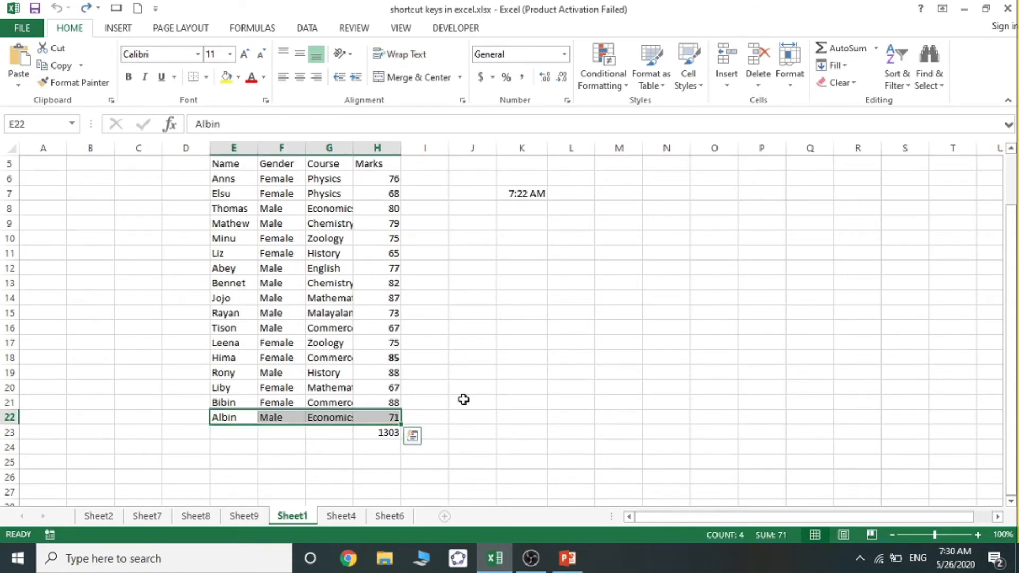
key("Delete")
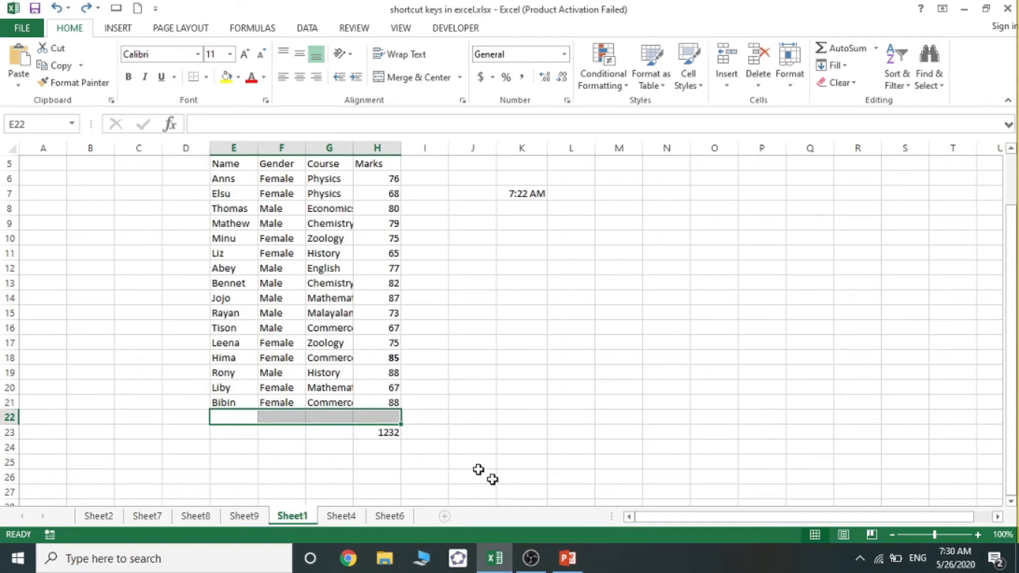
Step: Switch to PowerPoint, review the Redo an Action slide, and show slide 16 listing the Alt key shortcuts
left_click(566, 559)
left_click(567, 558)
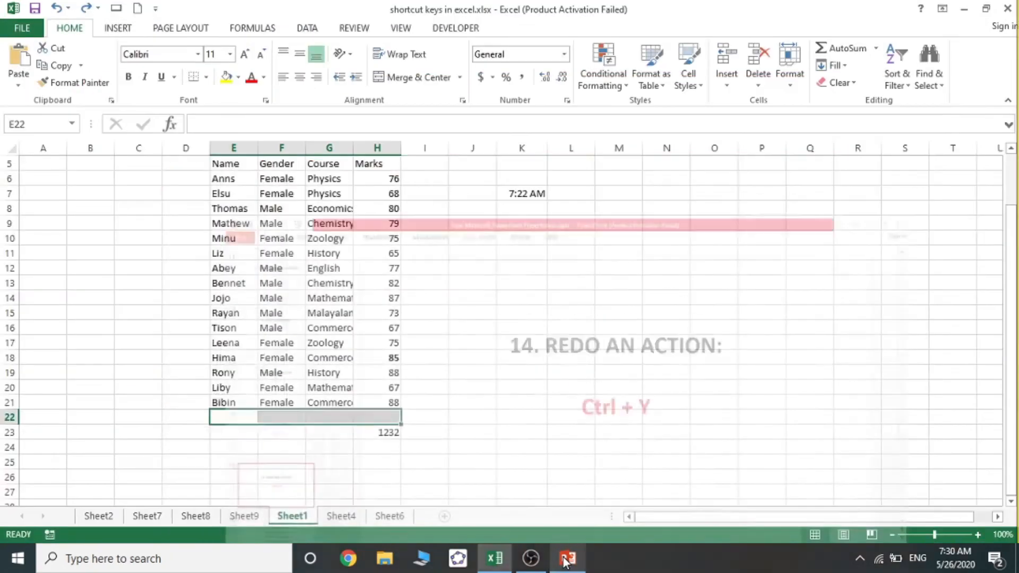
key("ctrl+y")
left_click(567, 558)
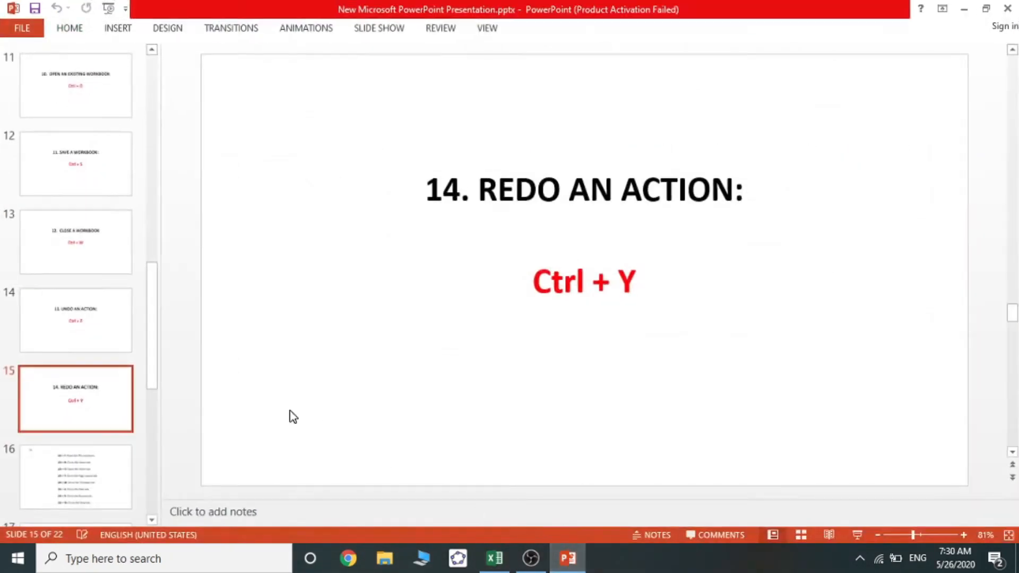
left_click(104, 473)
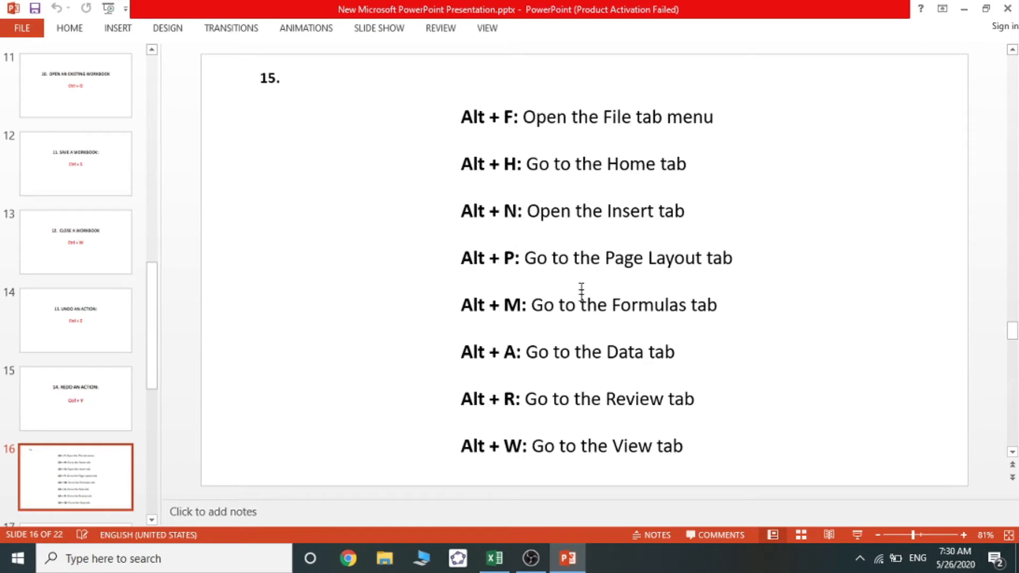
Step: Return to the Excel workbook's Sheet4 and open the File Info view twice, going back to the sheet each time
left_click(494, 558)
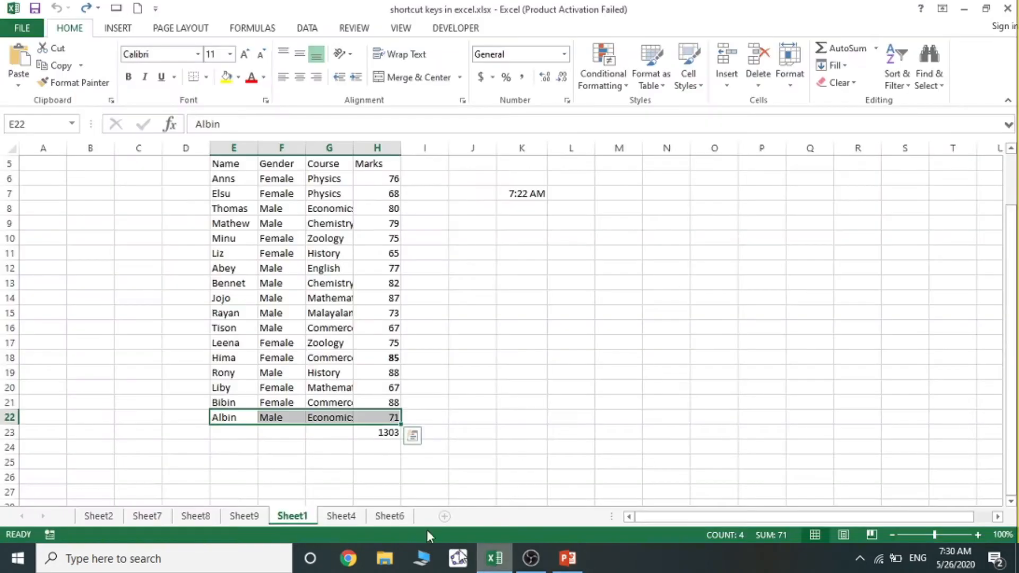
left_click(341, 516)
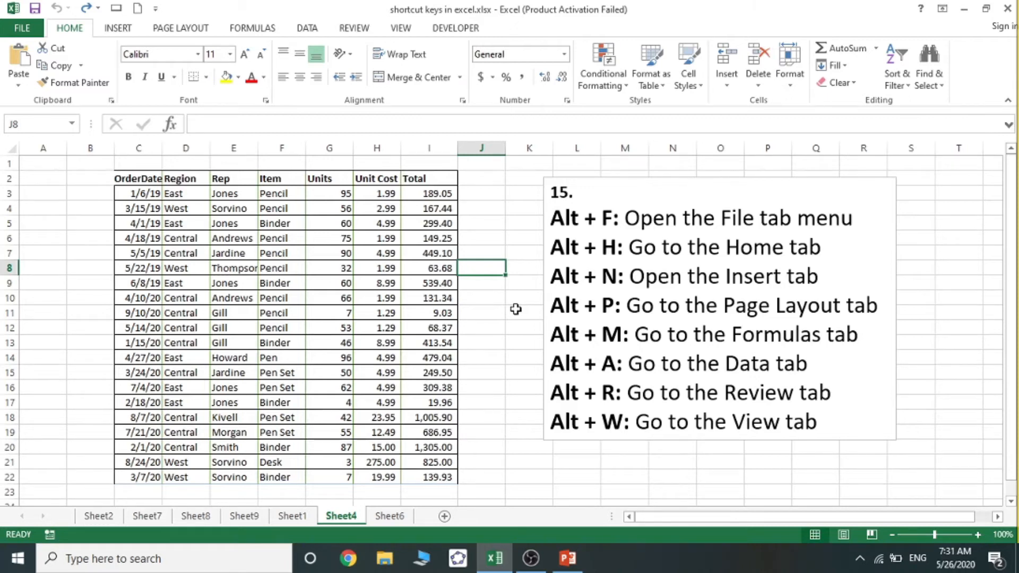
key("alt+f")
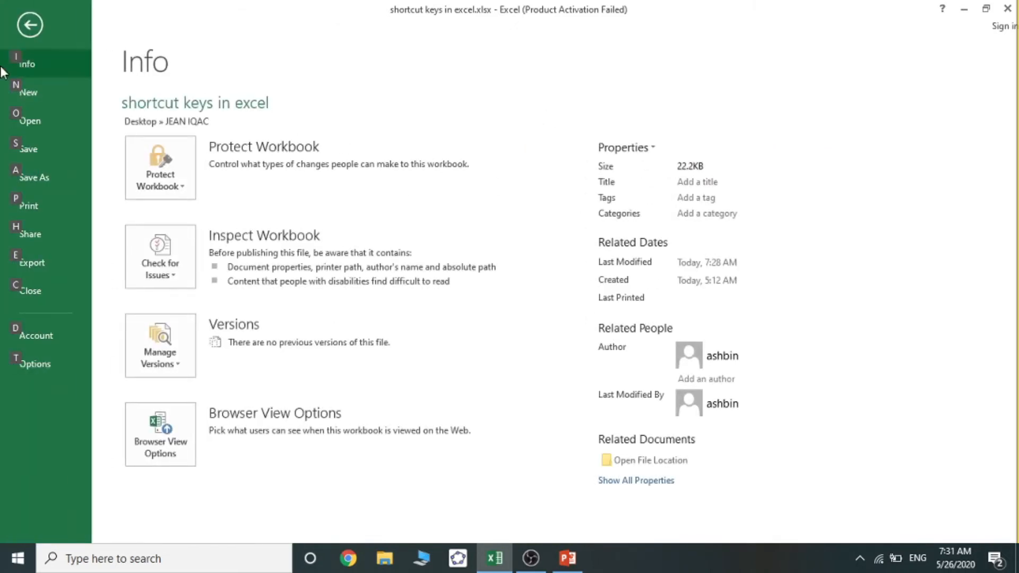
left_click(24, 30)
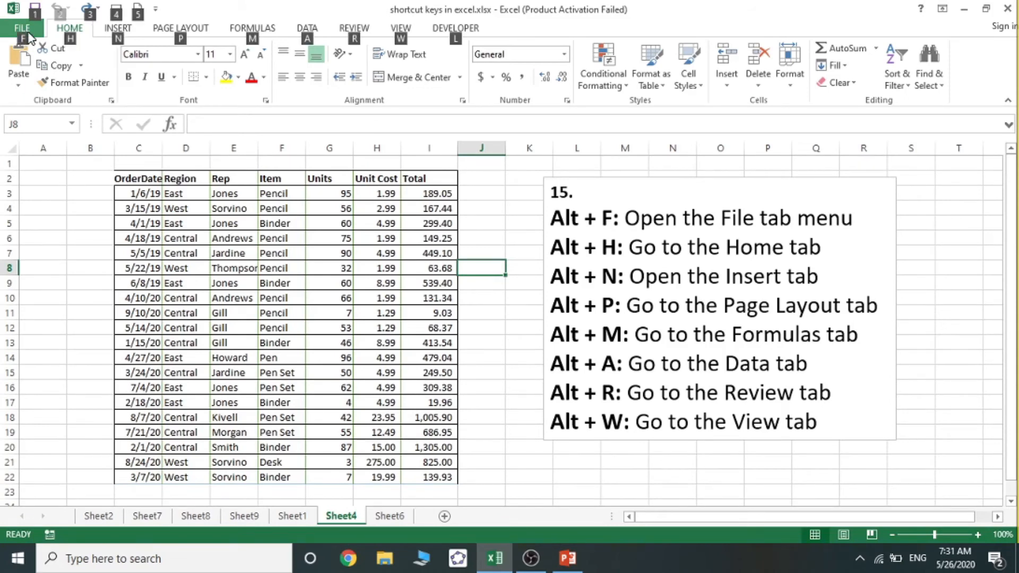
key("alt+f")
left_click(27, 32)
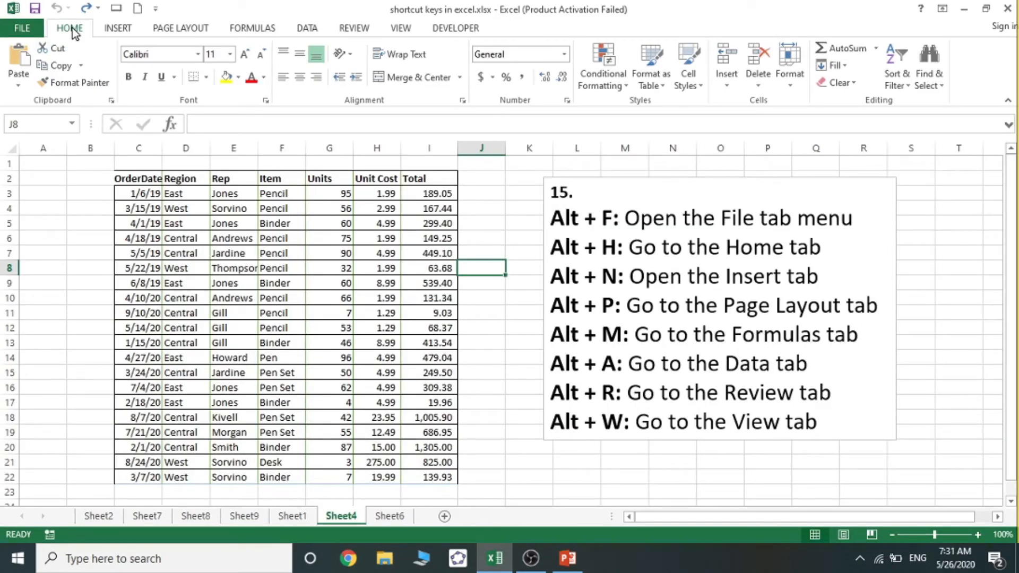
Step: Display the access keys for the Home commands and for the Insert commands, dismissing each set
key("alt+h")
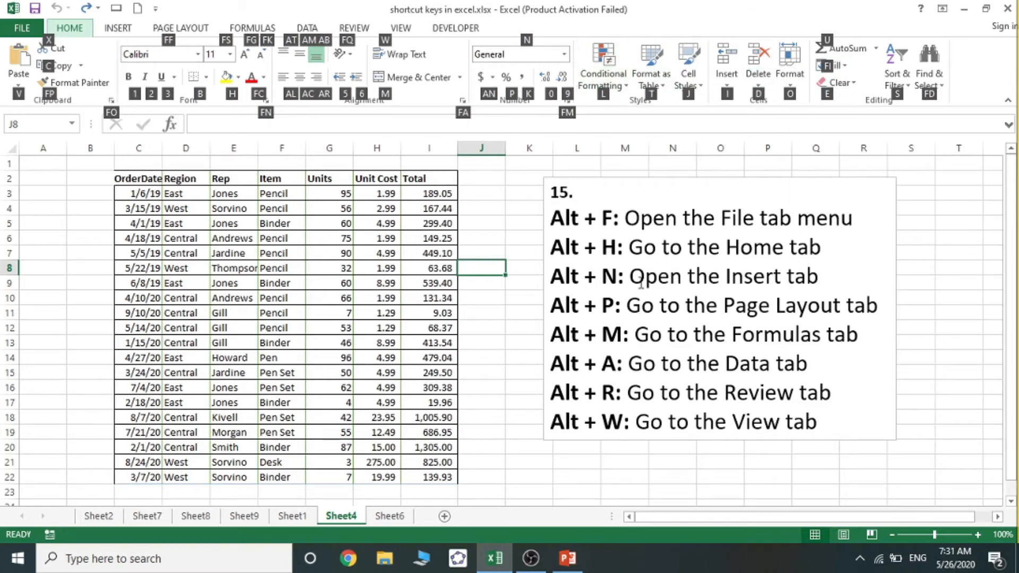
key("n")
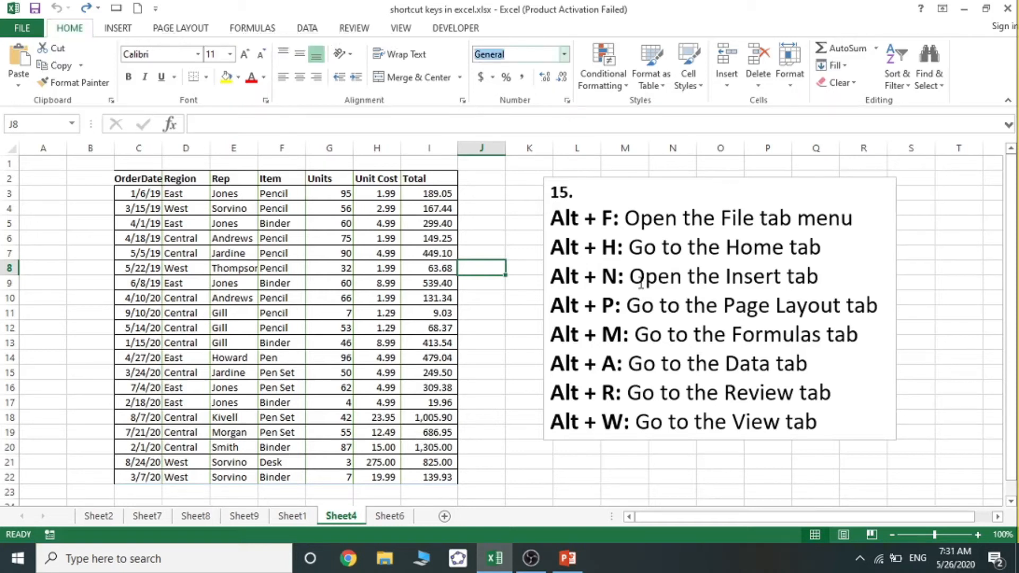
key("Escape")
left_click(431, 310)
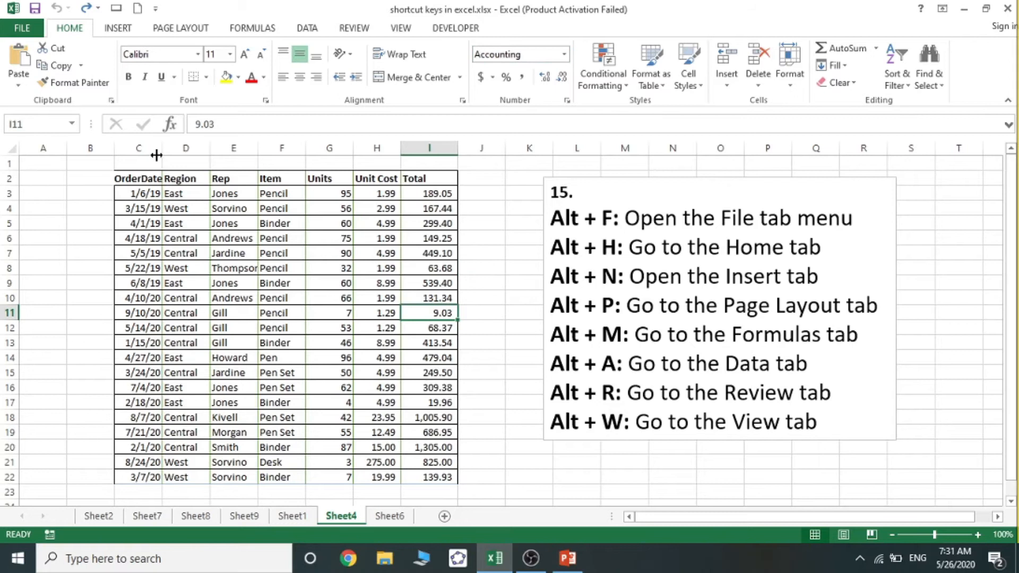
key("alt+n")
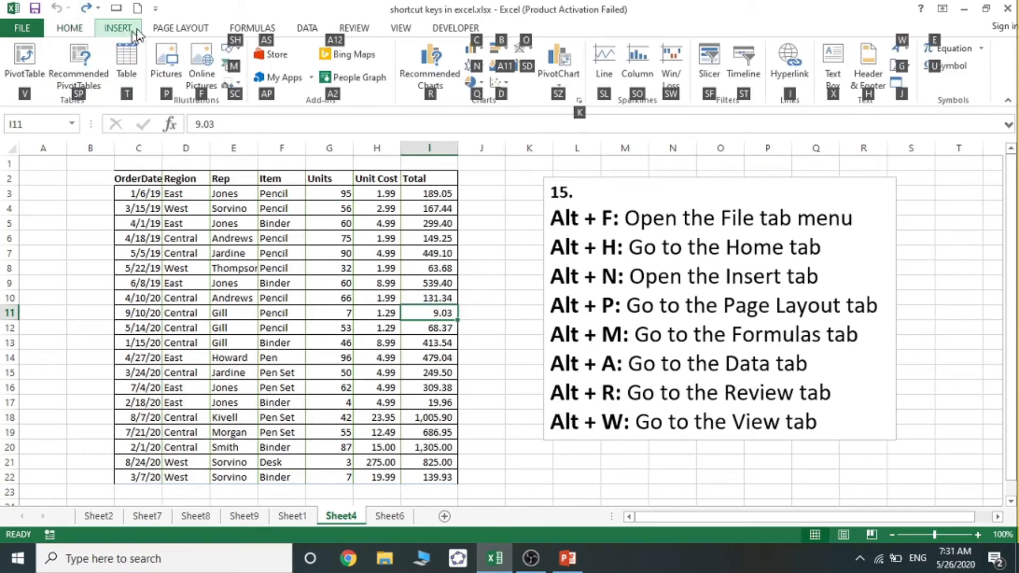
left_click(374, 218)
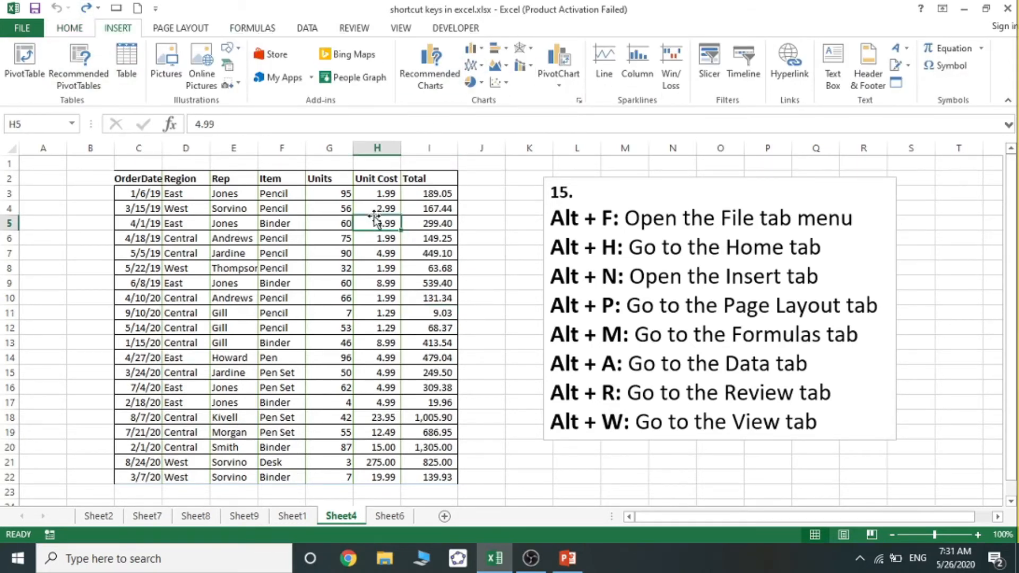
Step: Show the Page Layout, Formulas, Data, Review and View commands one after another with their access keys
key("alt+p")
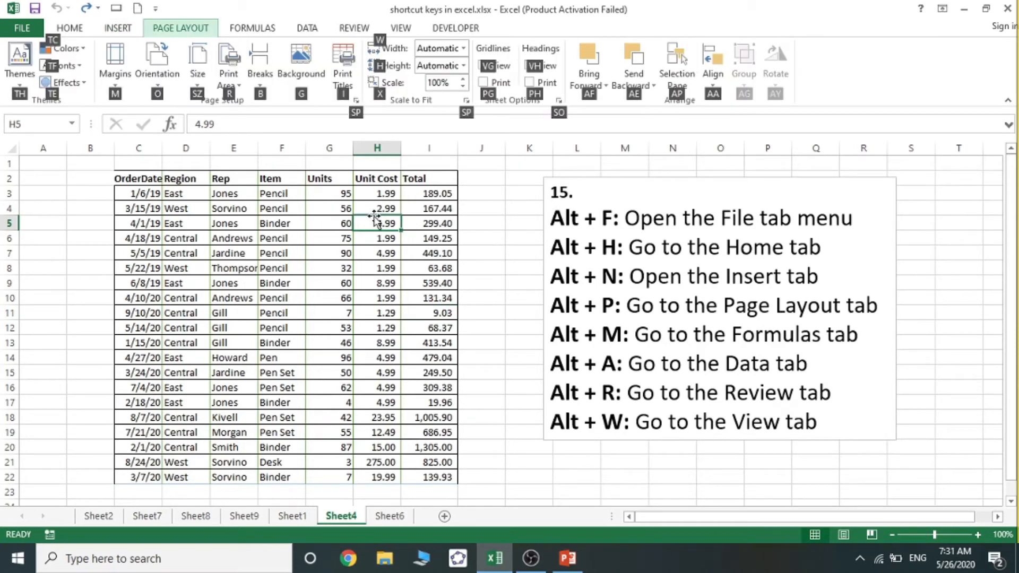
left_click(366, 241)
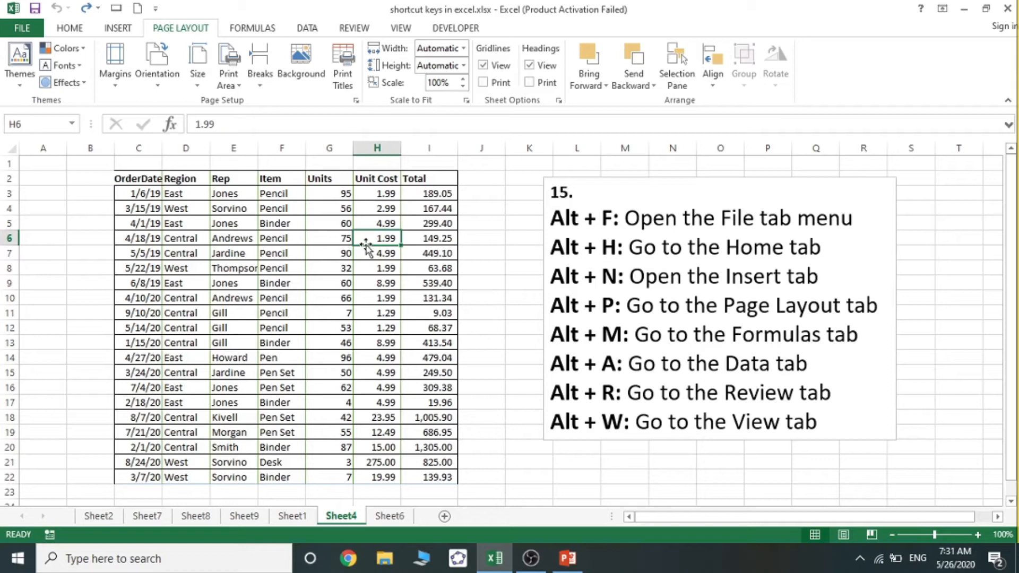
key("alt+m")
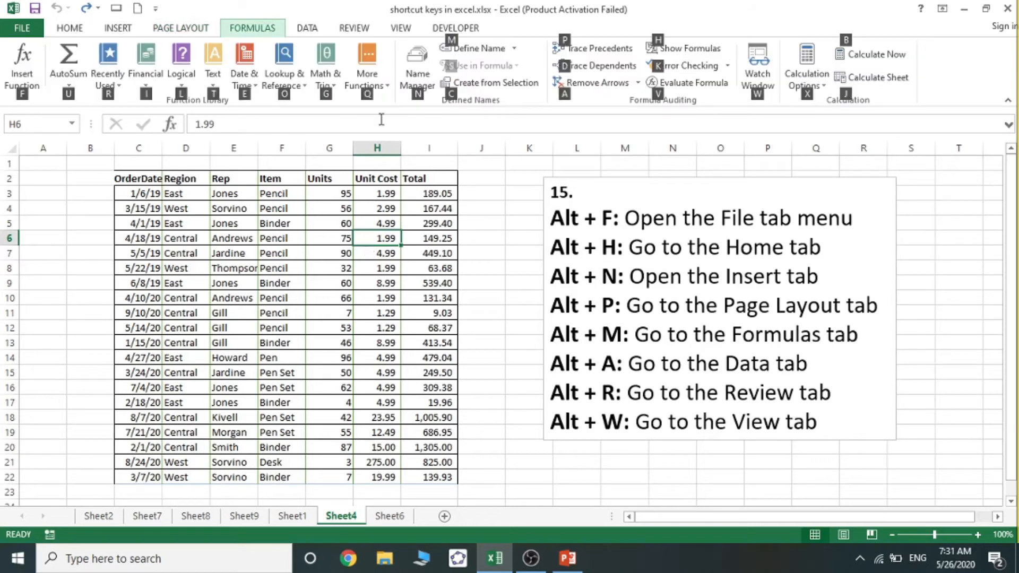
left_click(344, 221)
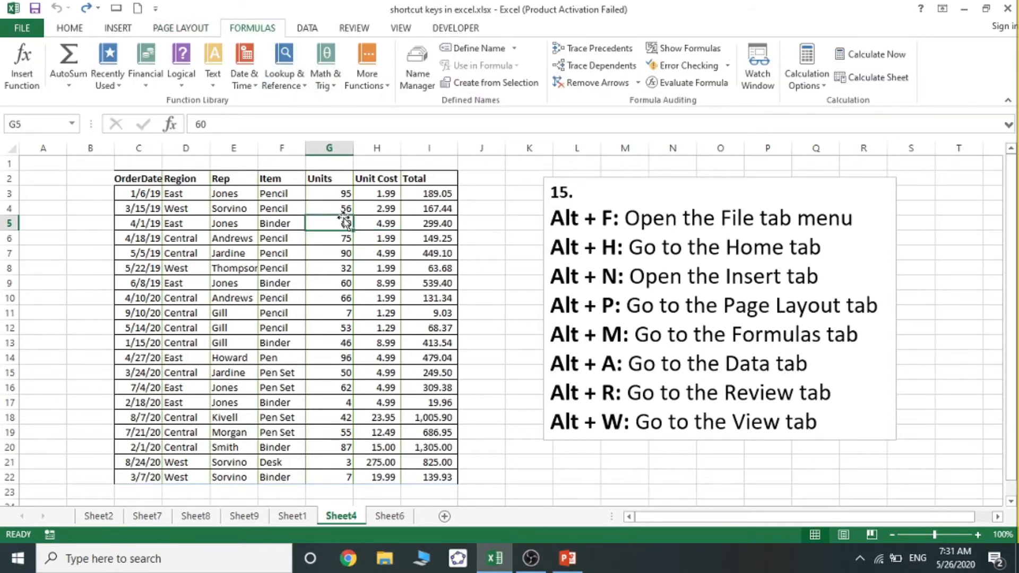
key("alt+a")
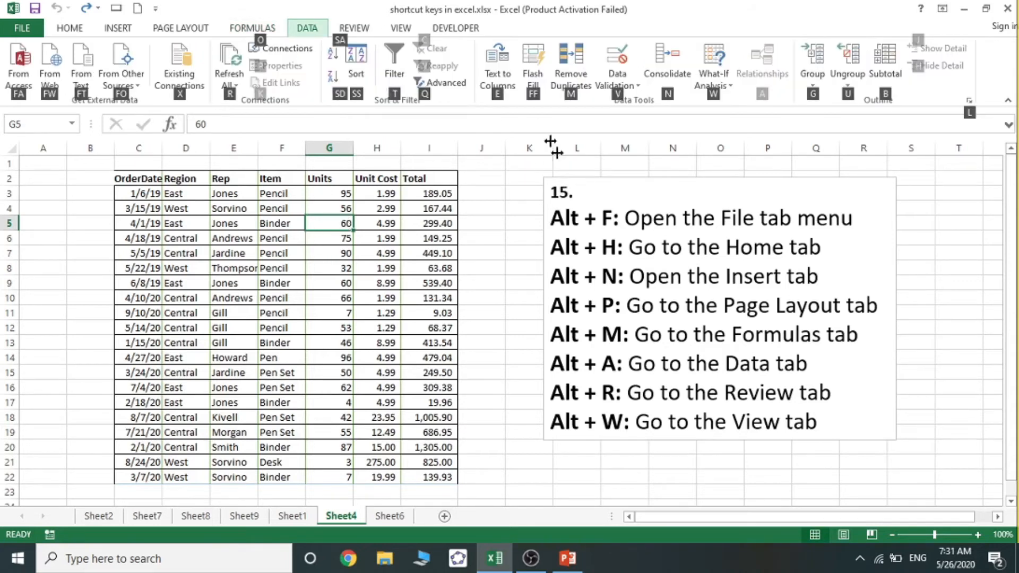
left_click(367, 298)
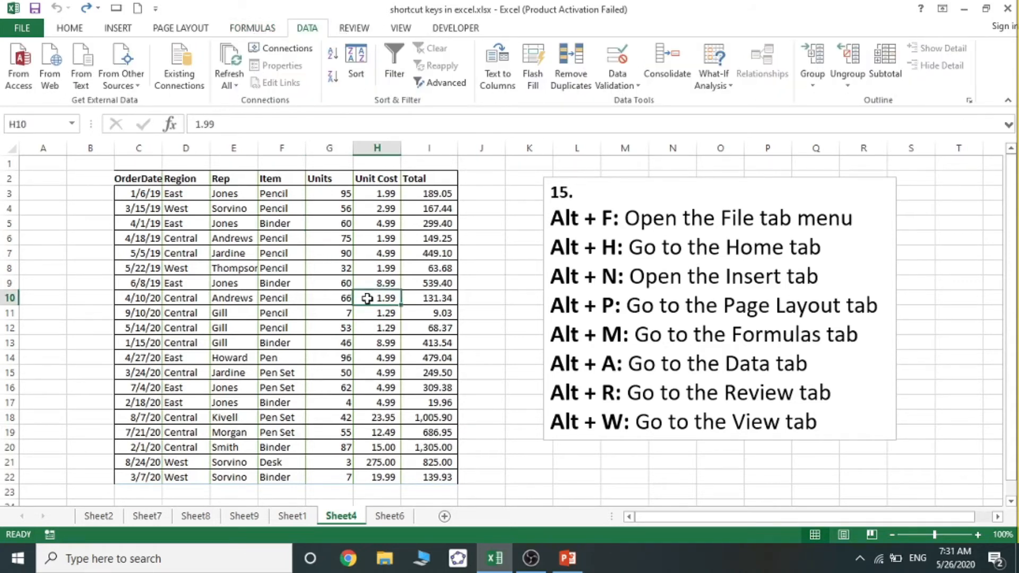
key("alt+r")
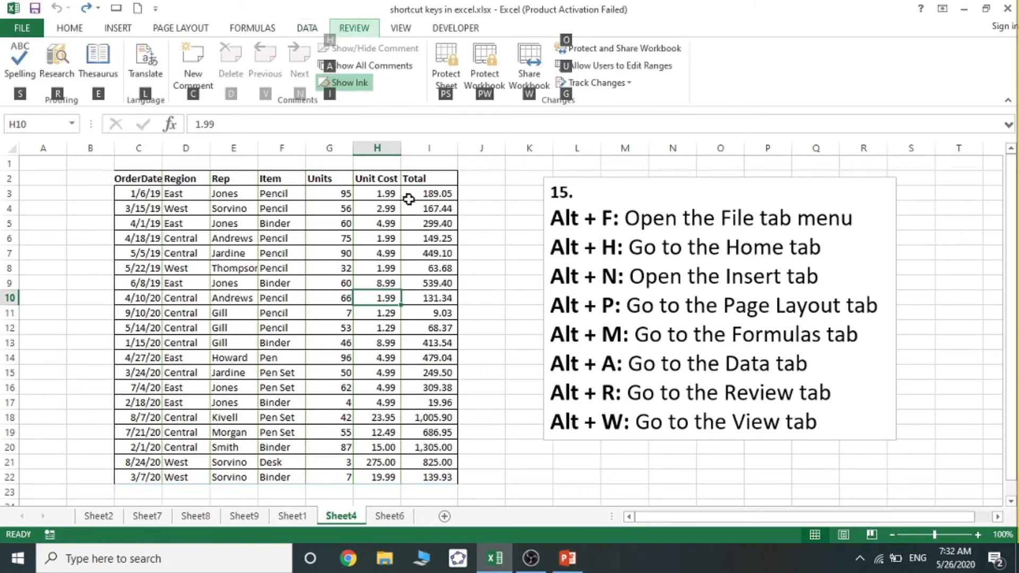
left_click(356, 368)
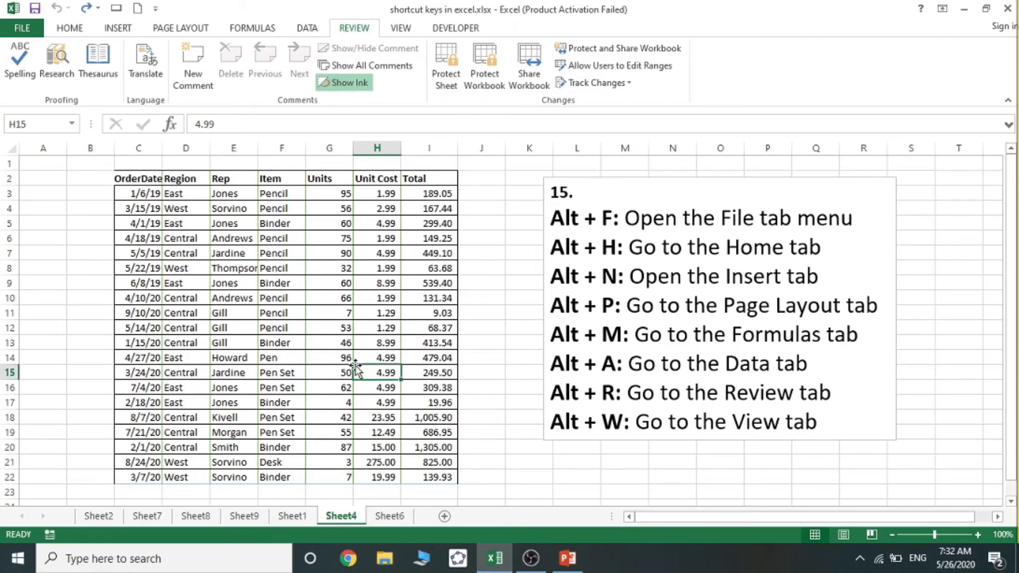
key("alt+w")
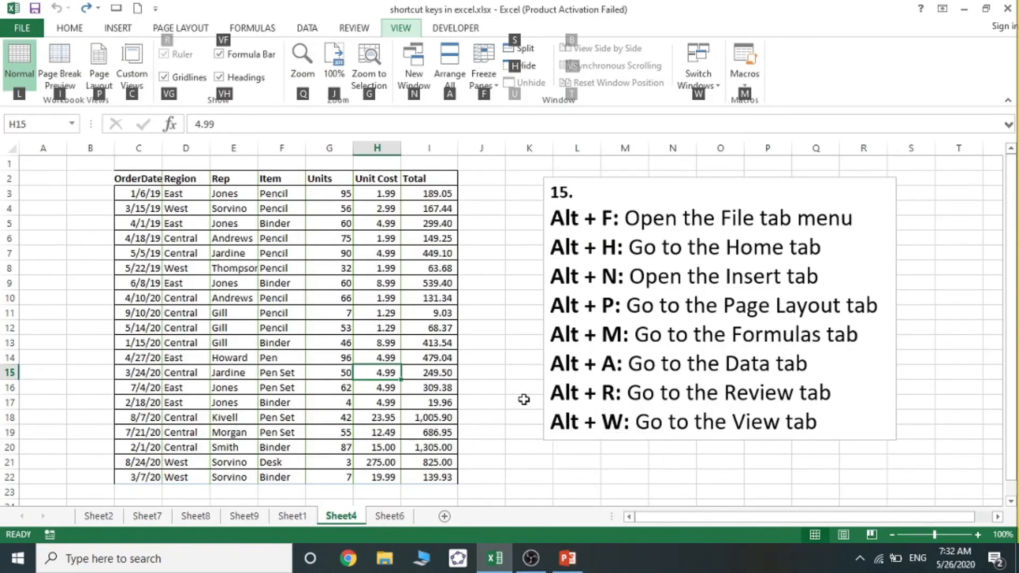
Step: Switch to PowerPoint, show the Go to the Previous Cell slide, and return to the Excel workbook
left_click(568, 558)
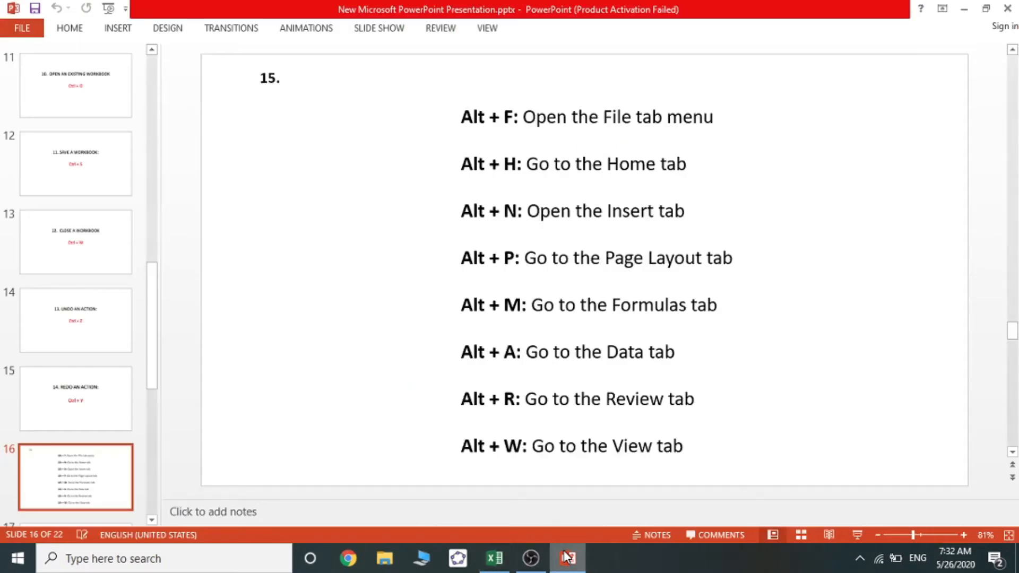
key("Down")
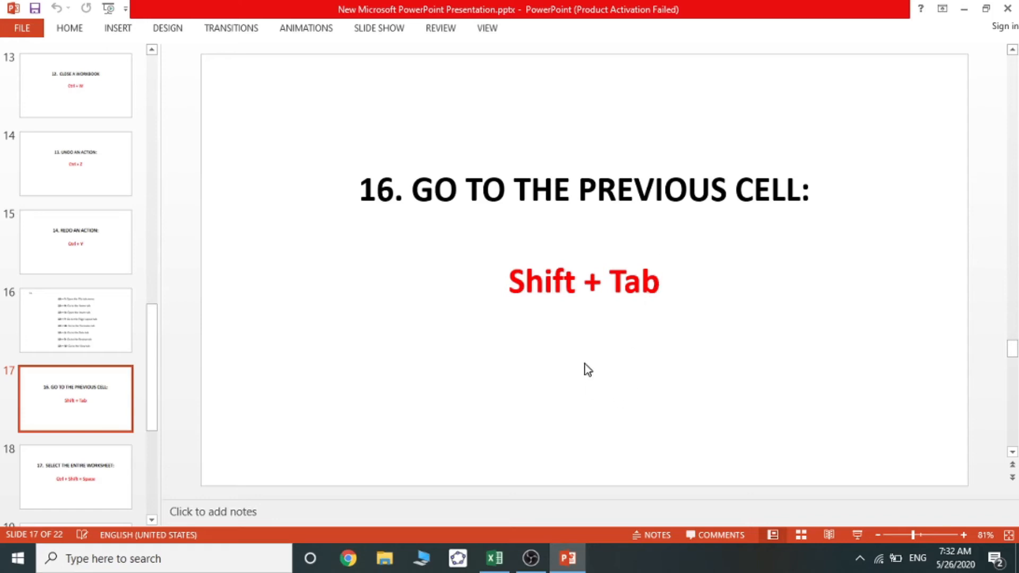
left_click(495, 558)
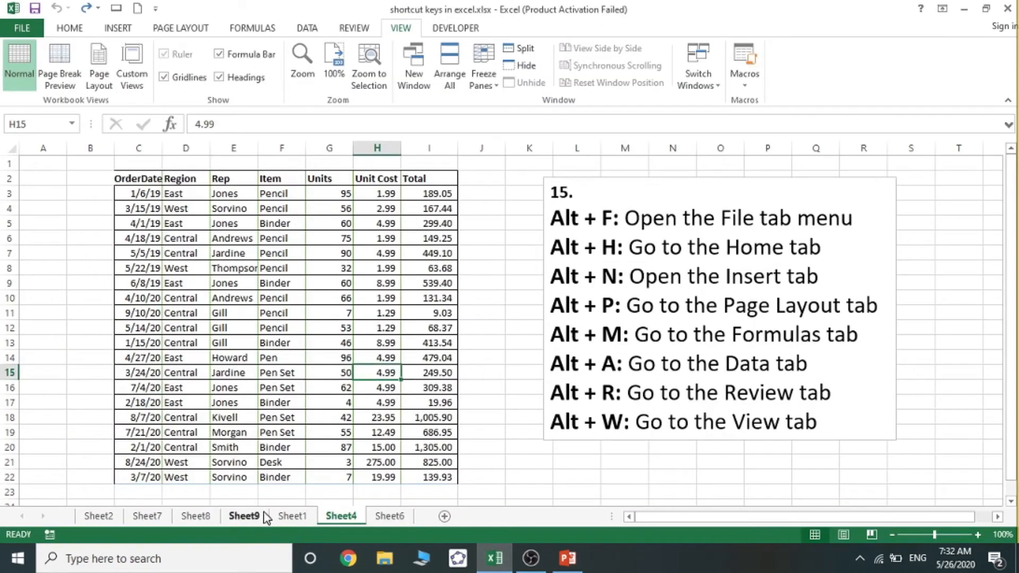
Step: On Sheet1, select cell H16 and move back one cell at a time along the row to E16
left_click(294, 516)
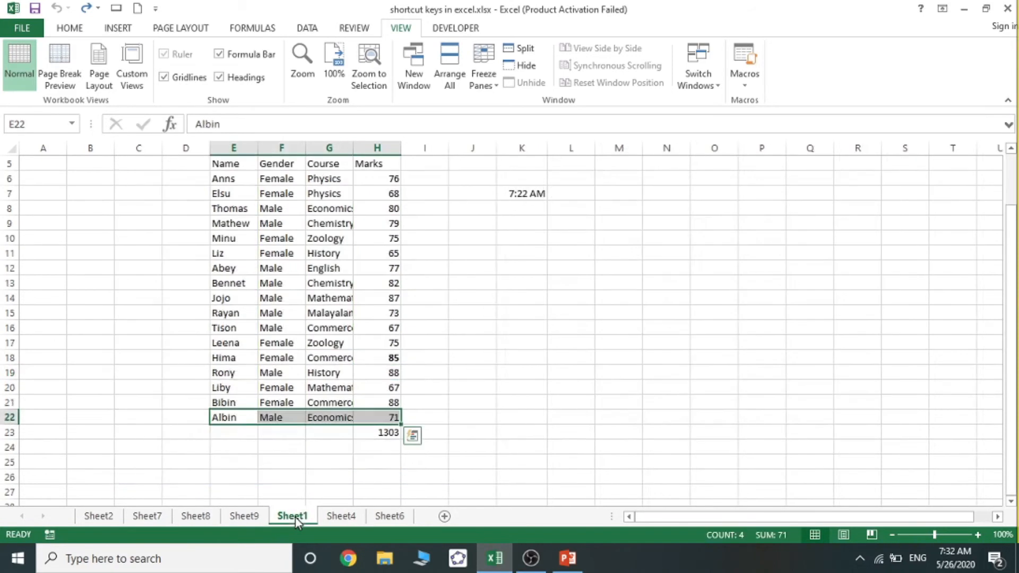
left_click(384, 330)
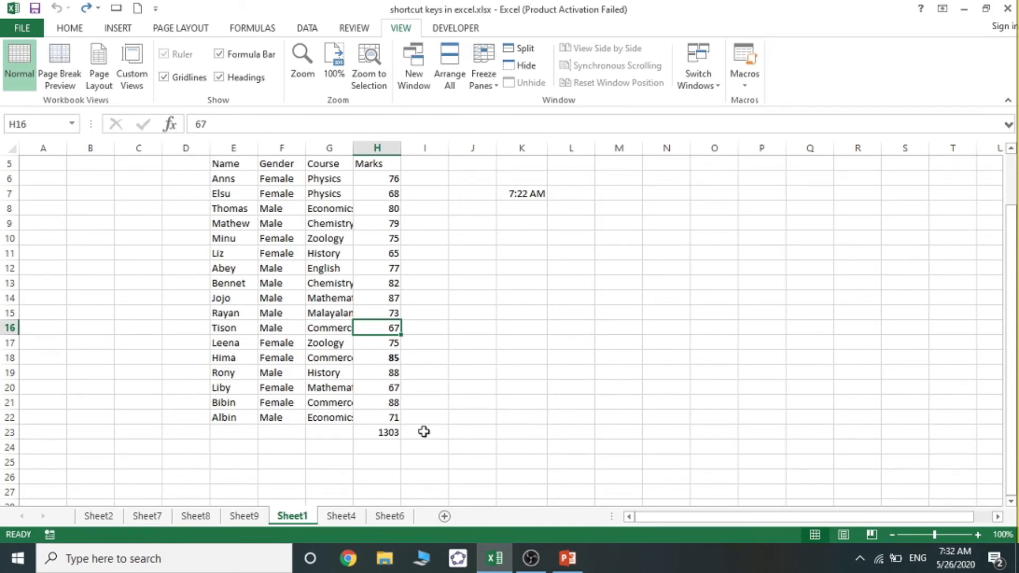
key("Left")
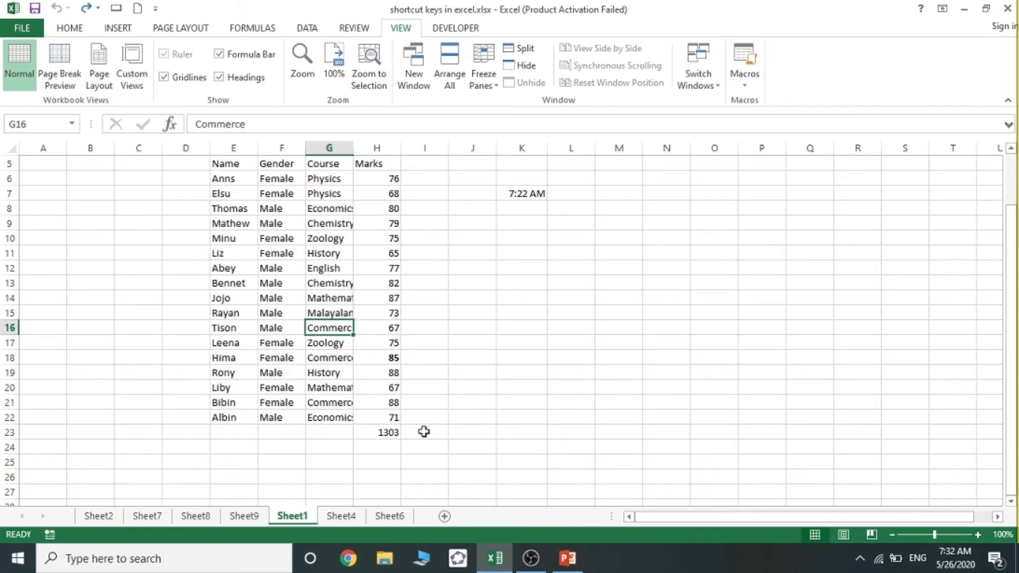
key("Left")
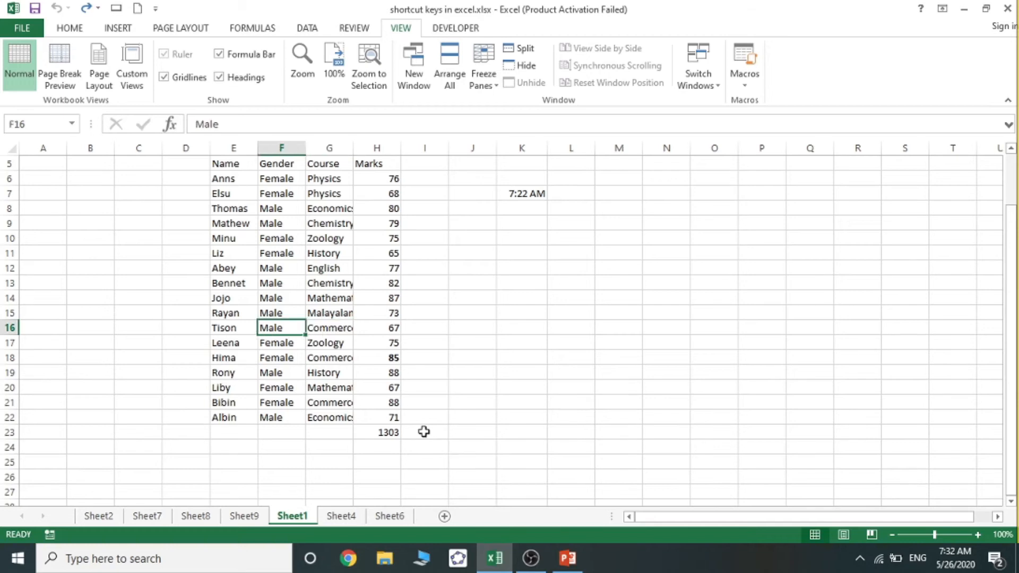
key("Left")
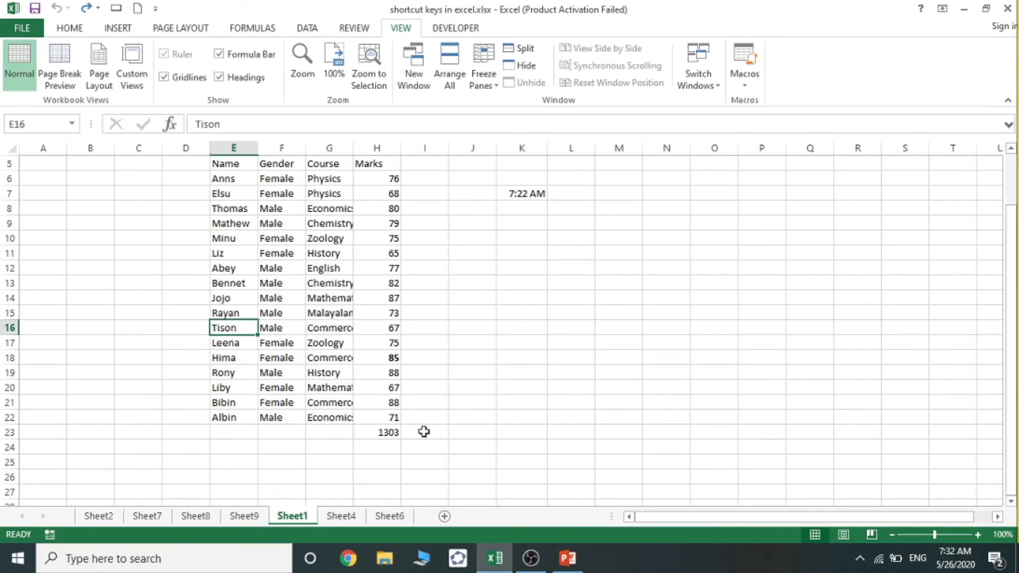
Step: Move back to cell D16, and move forward one cell at a time along row 16 to L16
key("Left")
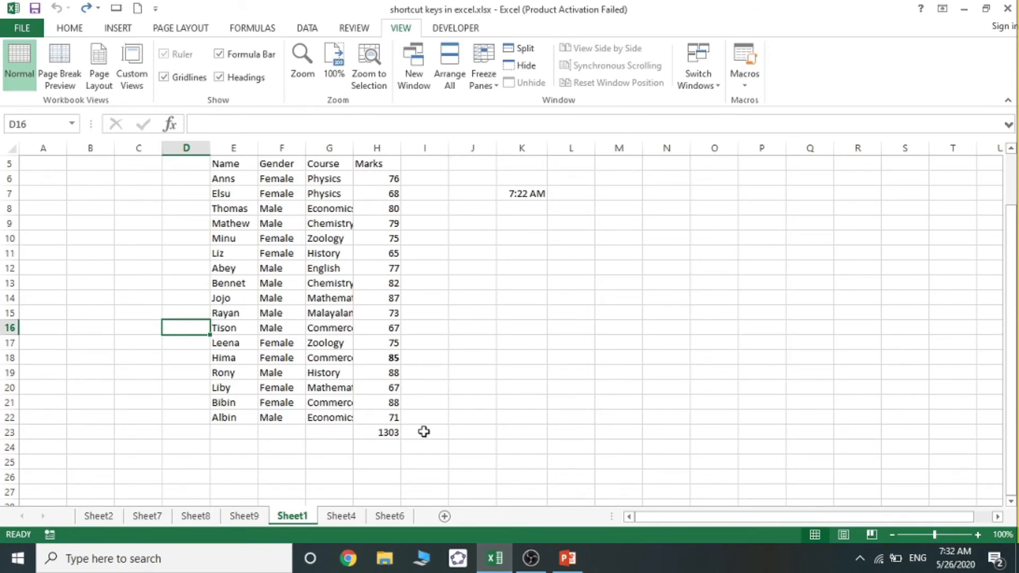
key("Right")
key("Right")
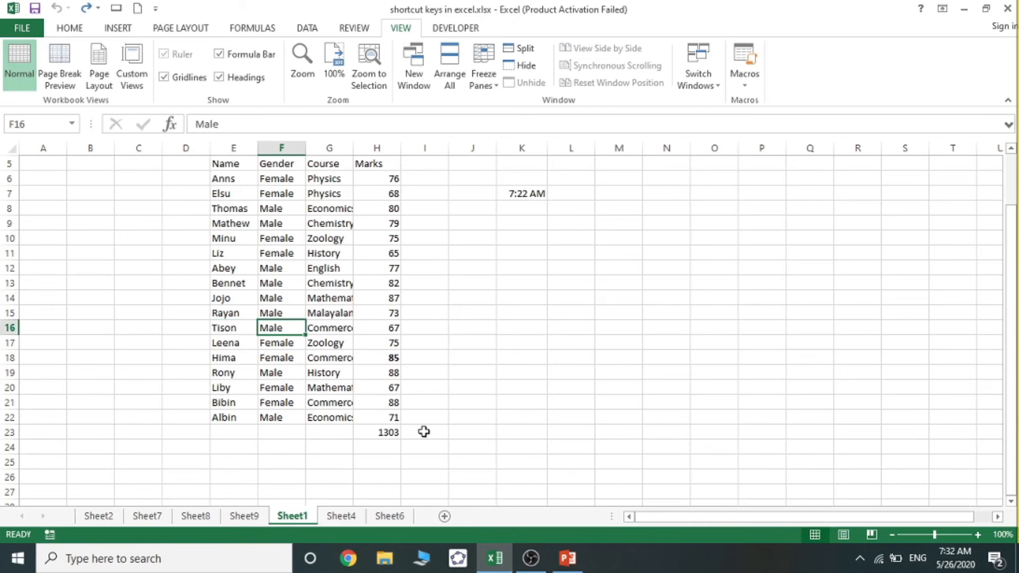
key("Right")
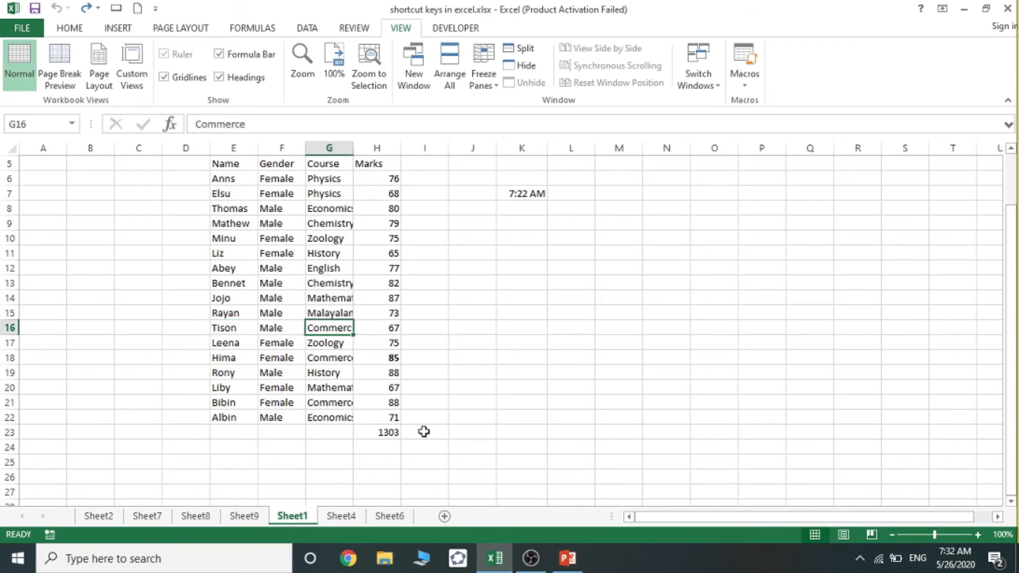
key("Right")
key("Right")
key("Right")
key("Right")
key("Right")
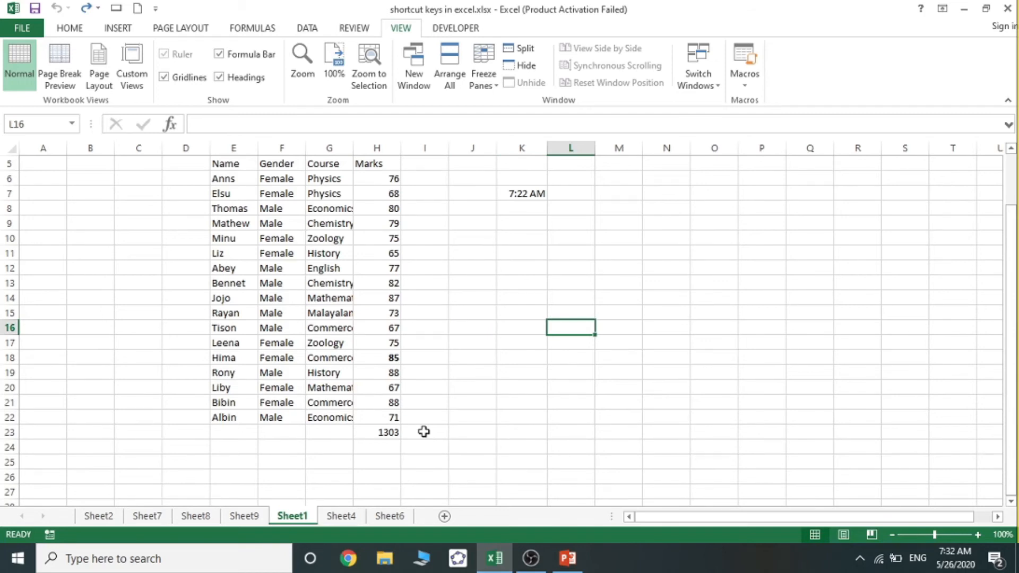
Step: Move back through the cells of row 16 from L16 to F16
key("Left")
key("Left")
key("Left")
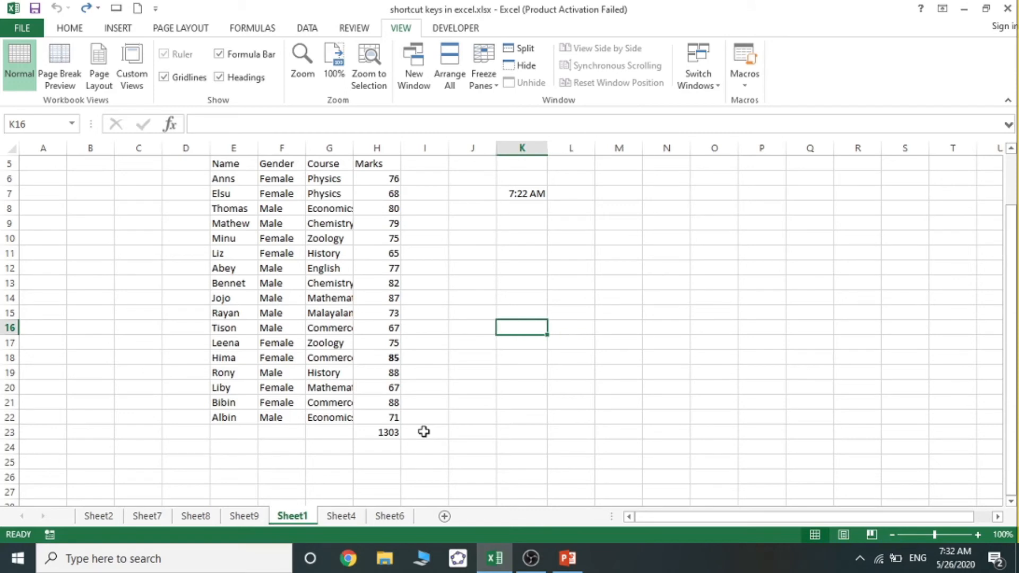
key("Left")
key("Right")
key("Left")
key("Left")
key("Left")
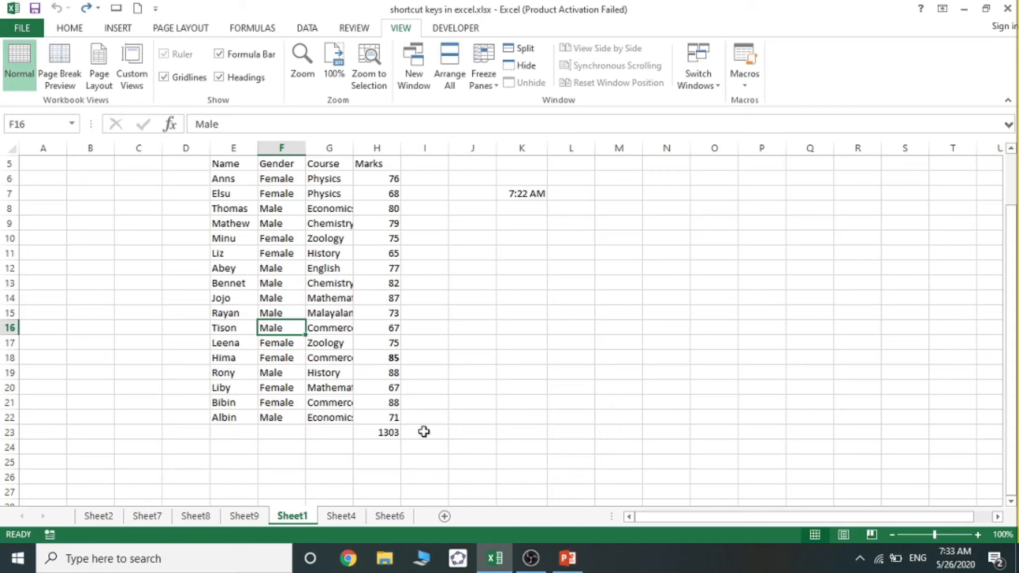
Step: Move forward through the cells of row 16 from F16 to M16
key("Right")
key("Right")
key("Right")
key("Right")
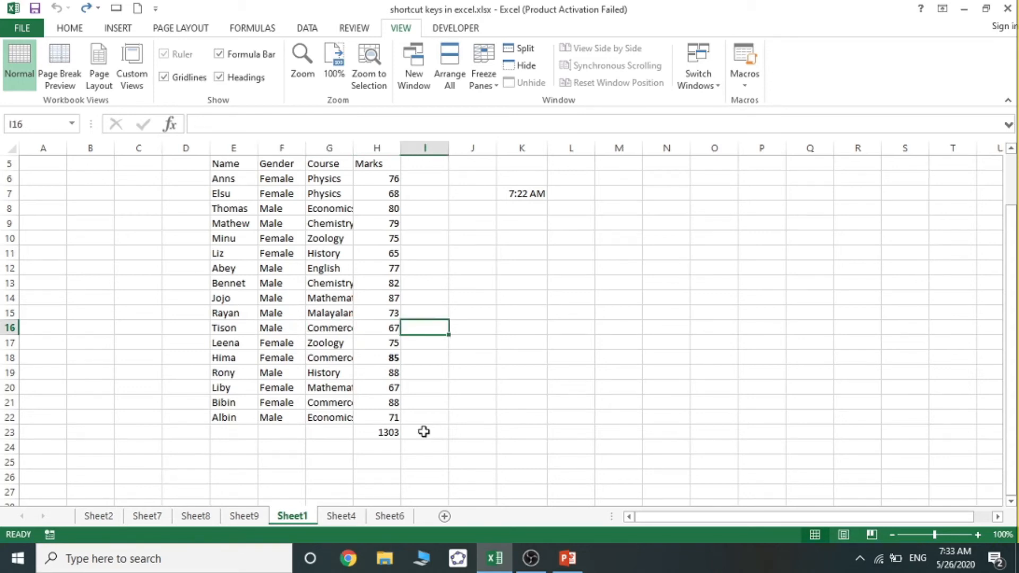
key("Right")
key("Right")
key("Right")
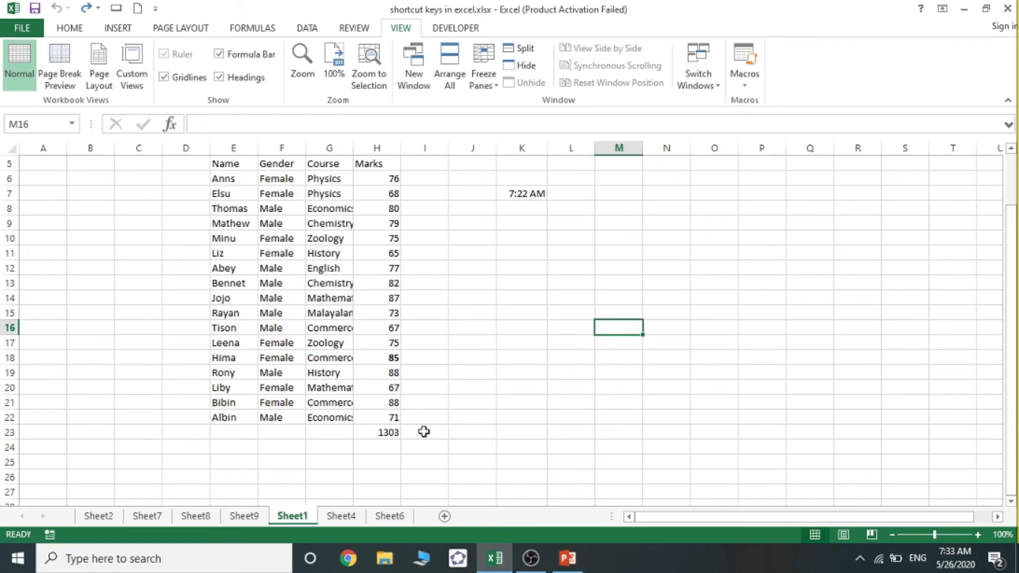
Step: Move back through the cells of row 16 from M16 to H16
key("Left")
key("Left")
key("Left")
key("Left")
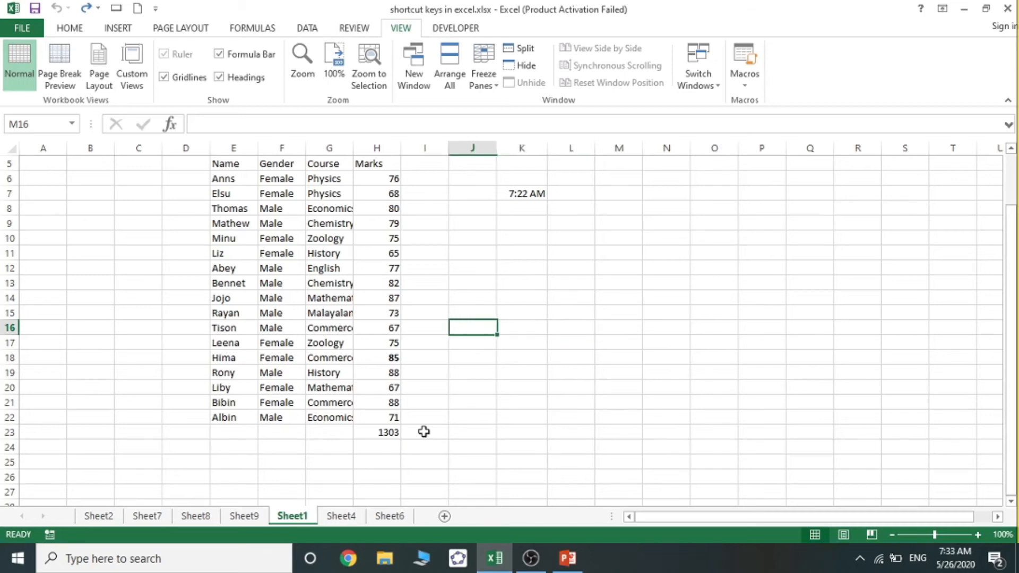
key("Left")
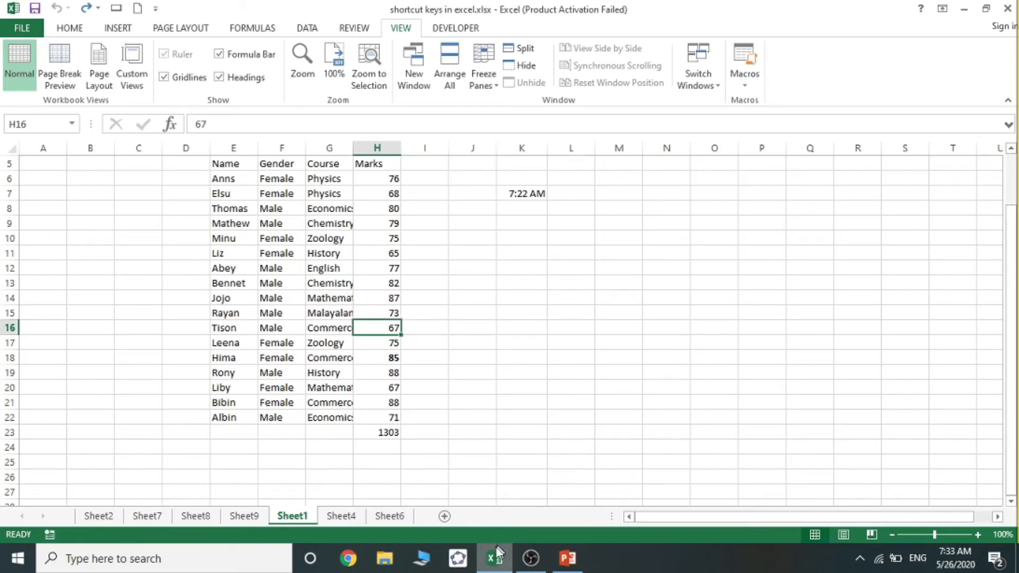
Step: Switch to PowerPoint, show the Select the Entire Worksheet slide, and return to the Excel workbook
left_click(568, 557)
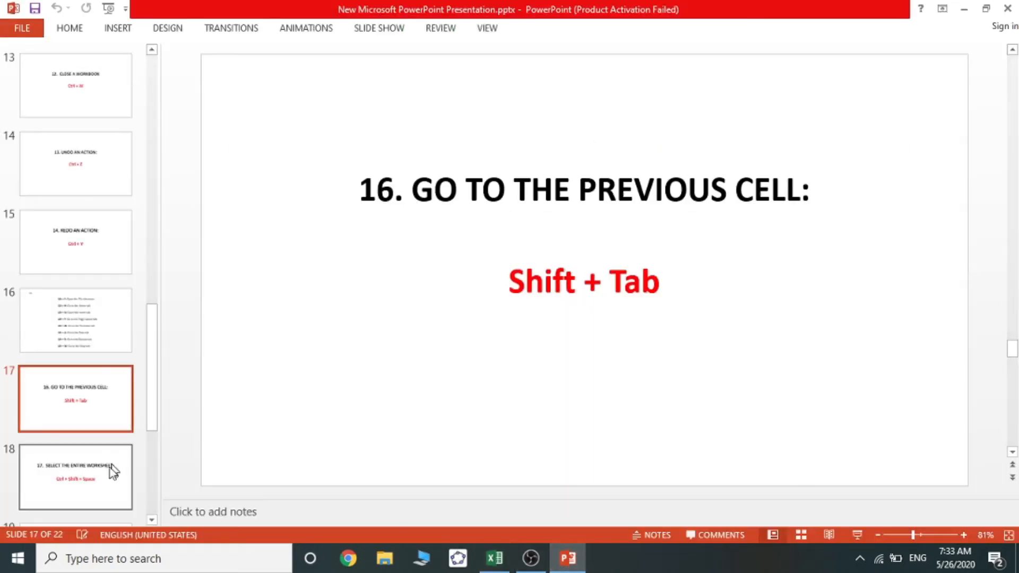
left_click(98, 479)
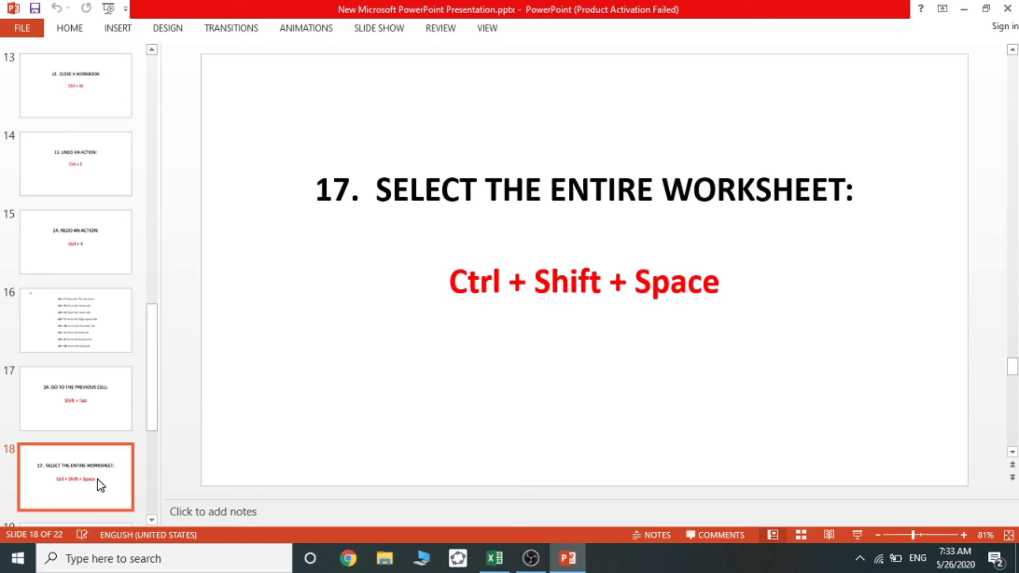
left_click(497, 562)
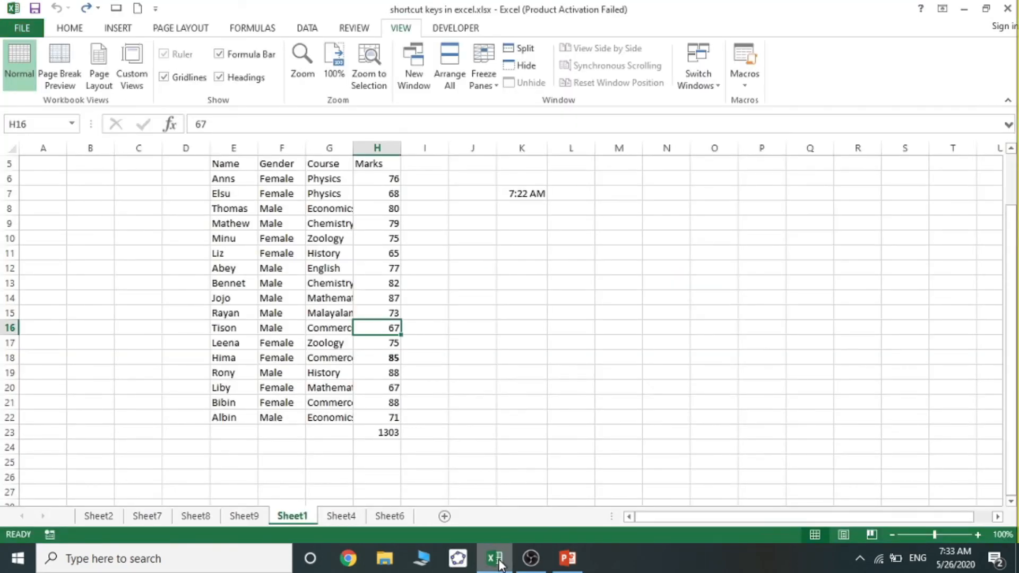
Step: Select the whole marks table around H16, clear the selection, and select the table again from cell H8
key("ctrl+a")
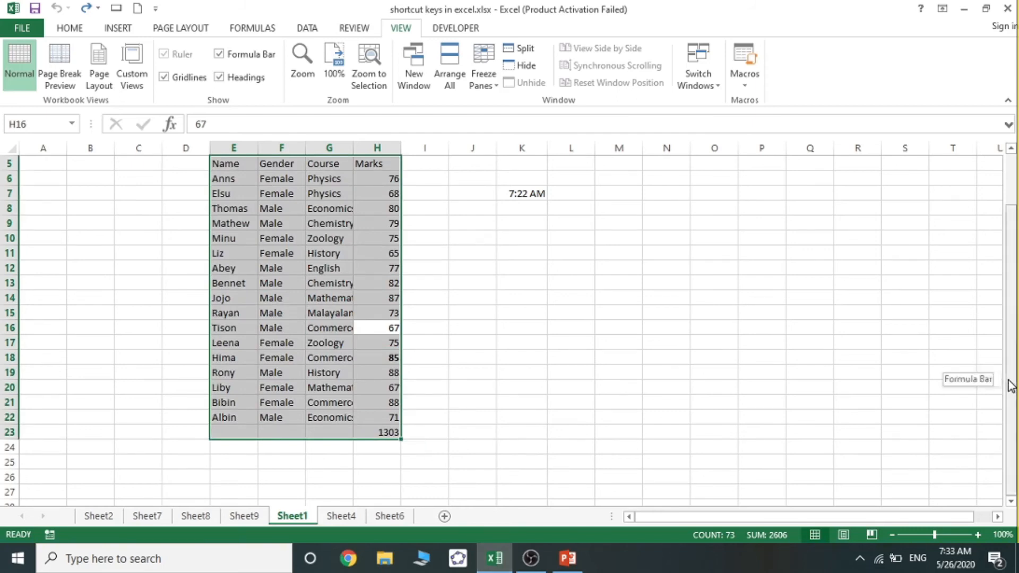
left_click_drag(1008, 381, 1011, 351)
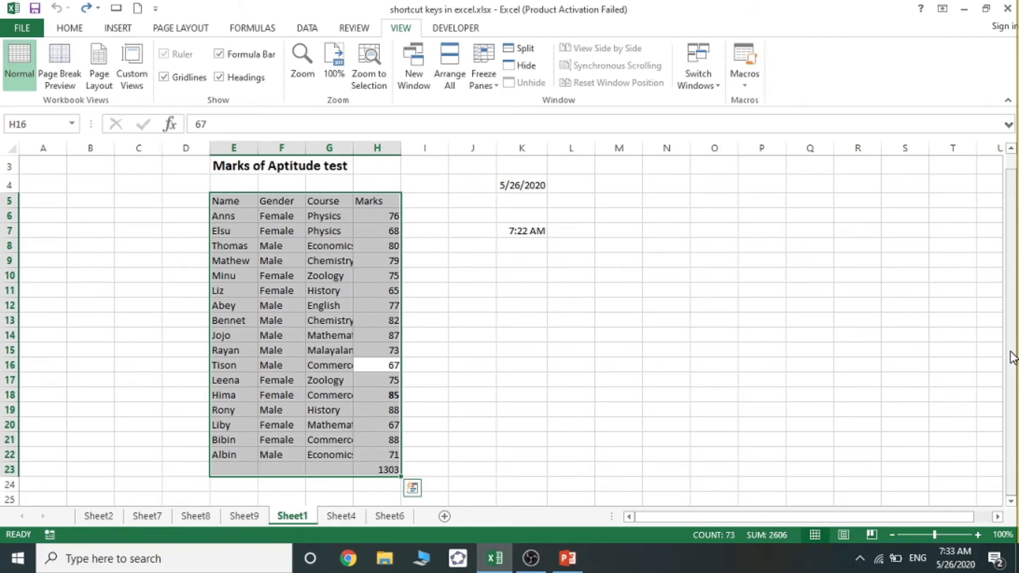
left_click_drag(1010, 352, 1012, 338)
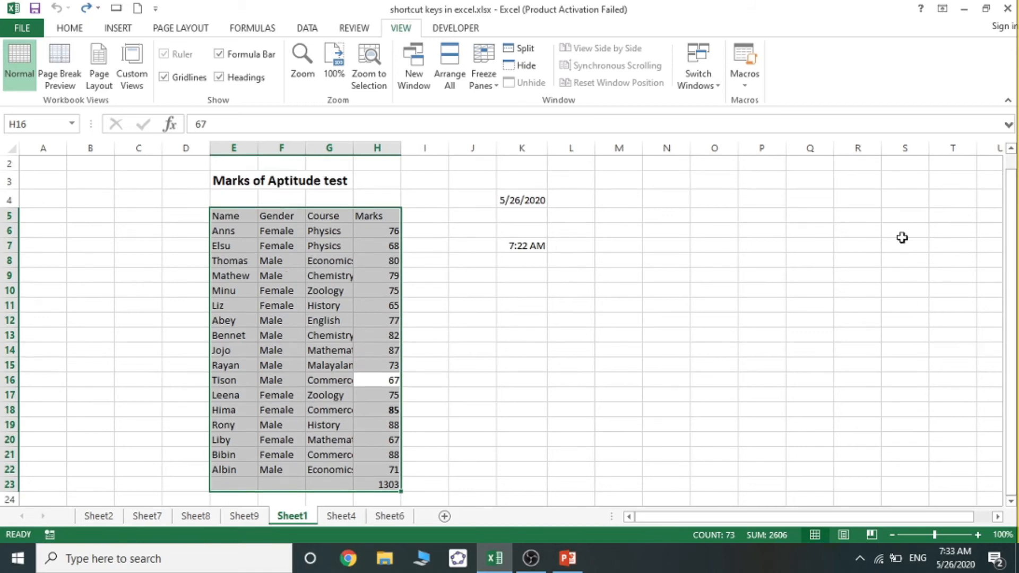
left_click(783, 272)
left_click(357, 259)
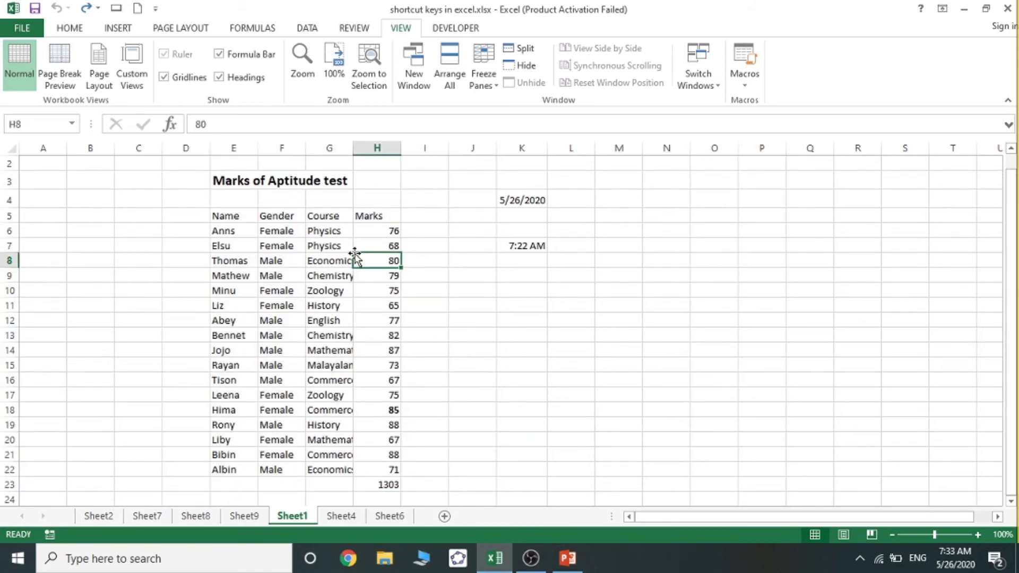
key("ctrl+a")
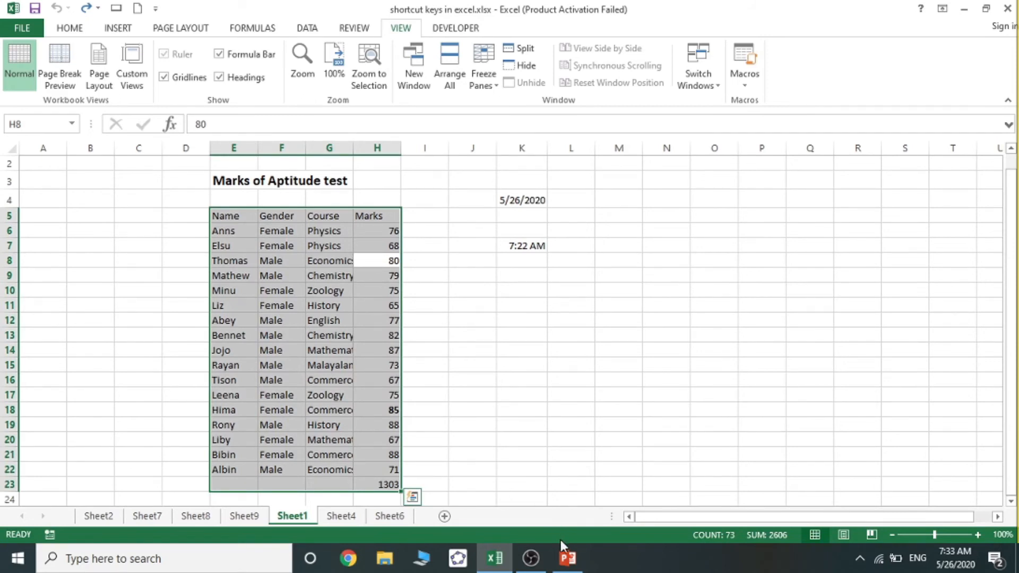
Step: Switch to PowerPoint, show the slide on extending the cell selection left or right, and return to the Excel workbook
left_click(566, 557)
key("Down")
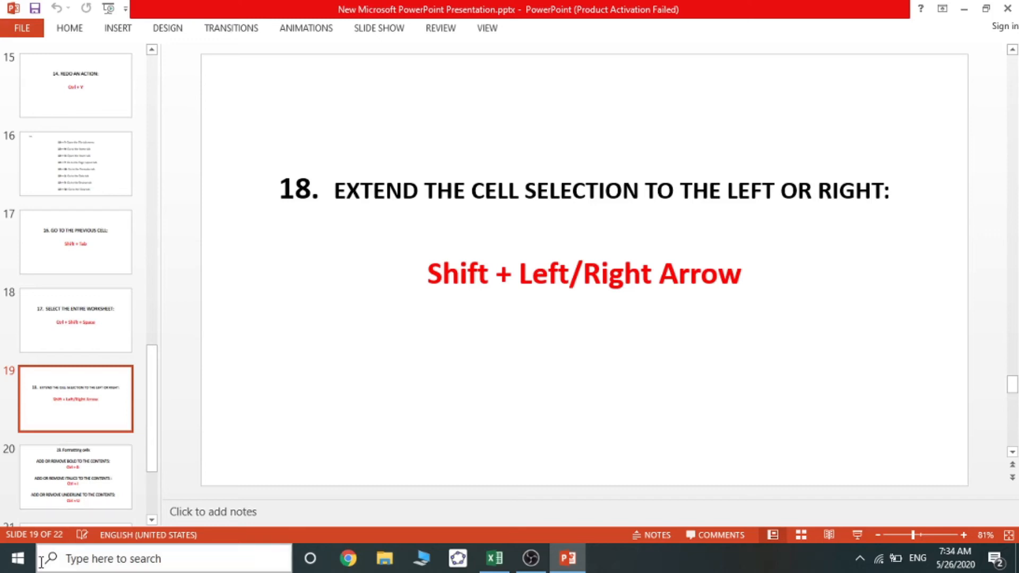
left_click(480, 566)
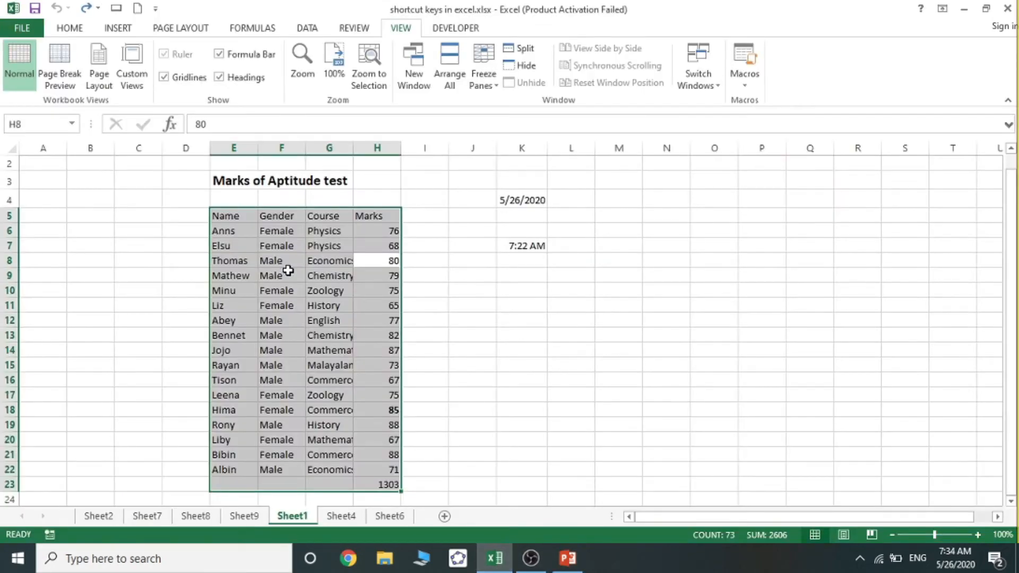
Step: Starting from cell E7, extend the selection across to column H and down to row 12
left_click(290, 273)
left_click(222, 244)
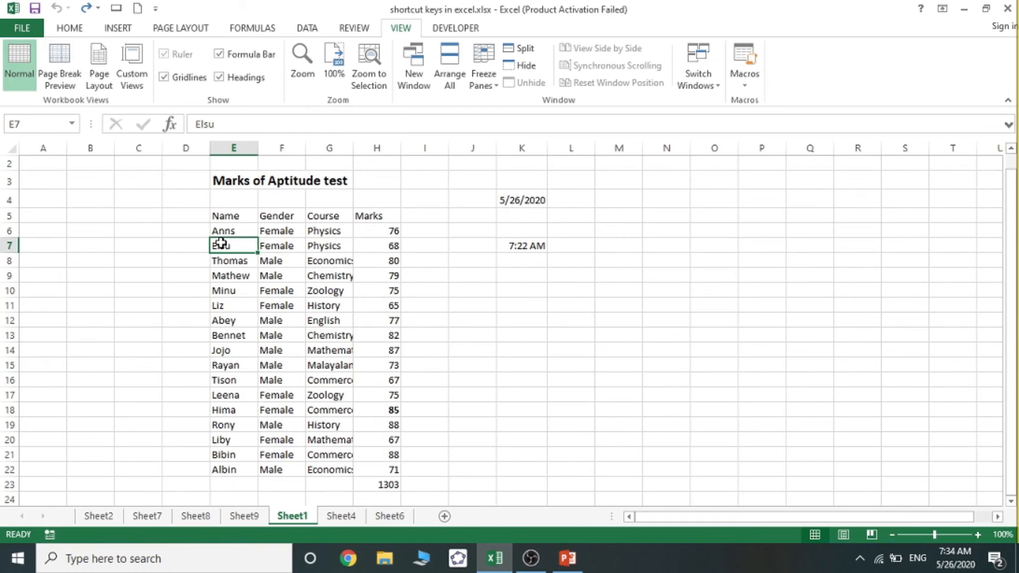
key("shift+Right")
key("shift+Right")
key("shift+Right")
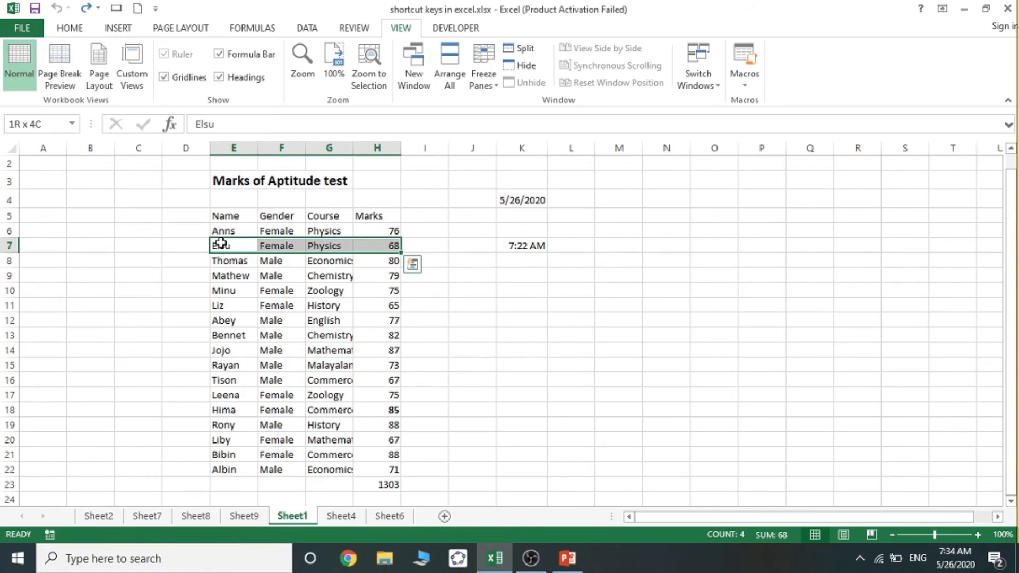
key("shift+Down")
key("shift+Down")
key("shift+Down")
key("shift+Down")
key("shift+Down")
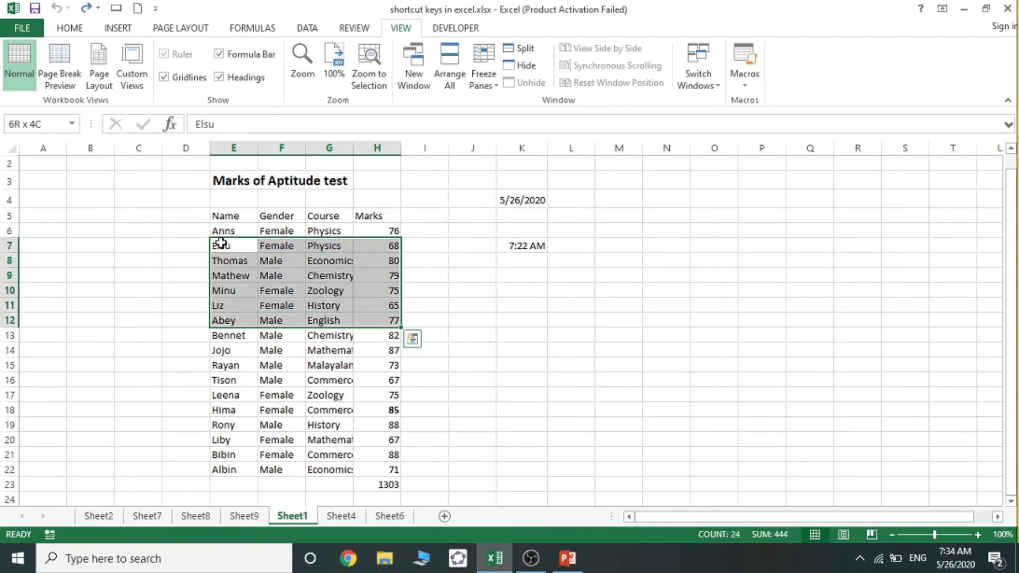
Step: Adjust the selection's height row by row until it covers only E7:H7
key("shift+Up")
key("shift+Up")
key("shift+Up")
key("shift+Up")
key("shift+Up")
key("shift+Up")
key("shift+Up")
key("shift+Up")
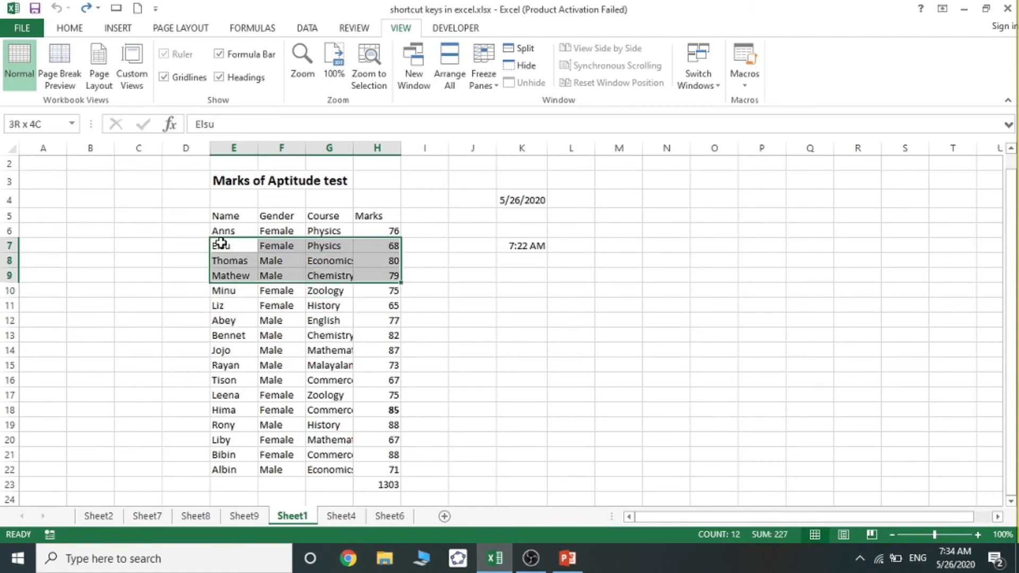
key("shift+Down")
key("shift+Down")
key("shift+Down")
key("shift+Down")
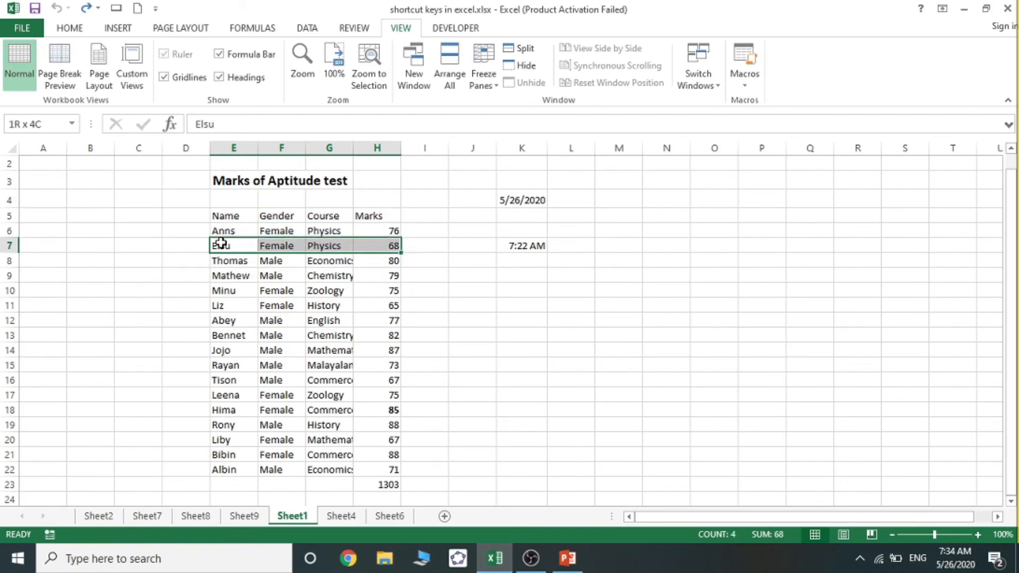
Step: Extend the selection leftward past column E so that it covers B7:E8
key("shift+Left")
key("shift+Left")
key("shift+Left")
key("shift+Left")
key("shift+Left")
key("shift+Left")
key("shift+Left")
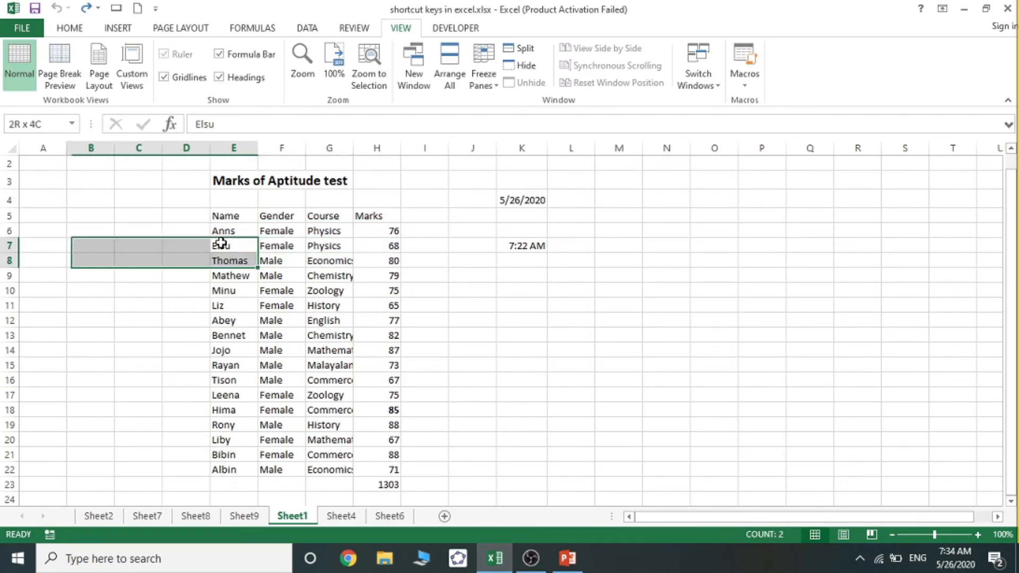
Step: Bring the selection back rightward until it covers E7:F8
key("shift+Right")
key("shift+Right")
key("shift+Right")
key("shift+Right")
key("shift+Right")
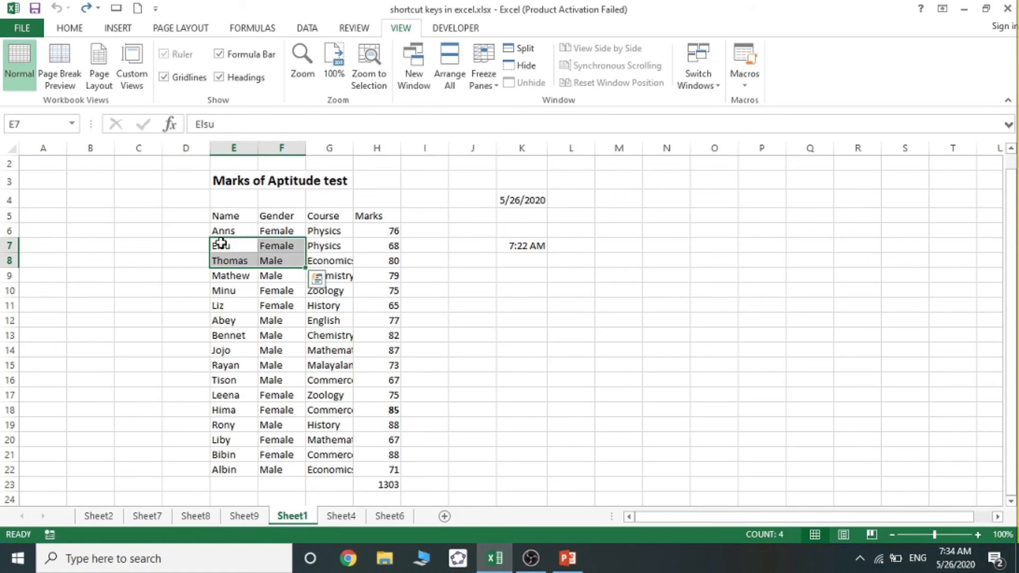
Step: Select cell F10 and extend the selection in different directions, finishing with E10:F11 selected
left_click(278, 297)
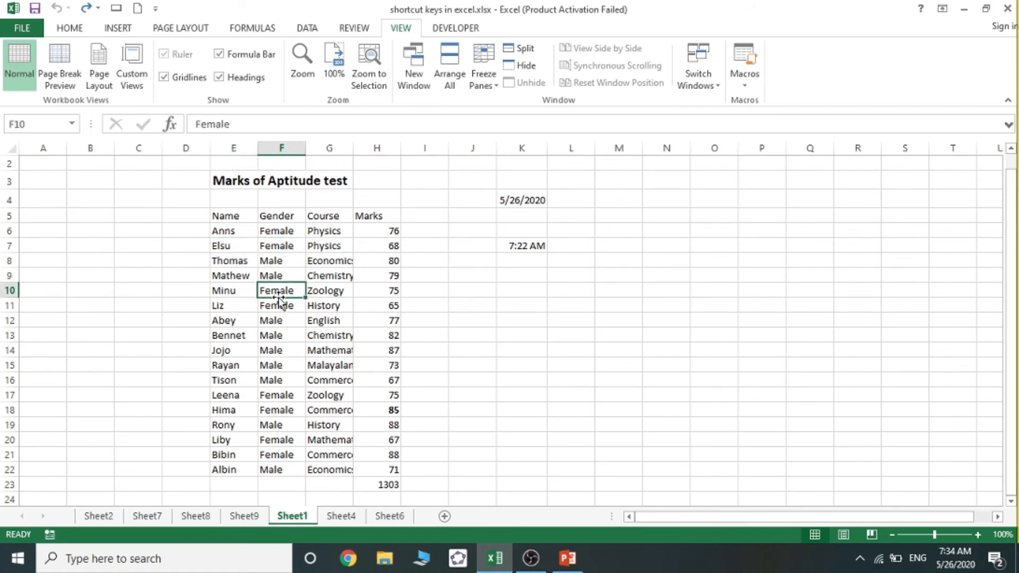
key("shift+Right")
key("shift+Left")
key("shift+Left")
key("shift+Up")
key("shift+Down")
key("shift+Down")
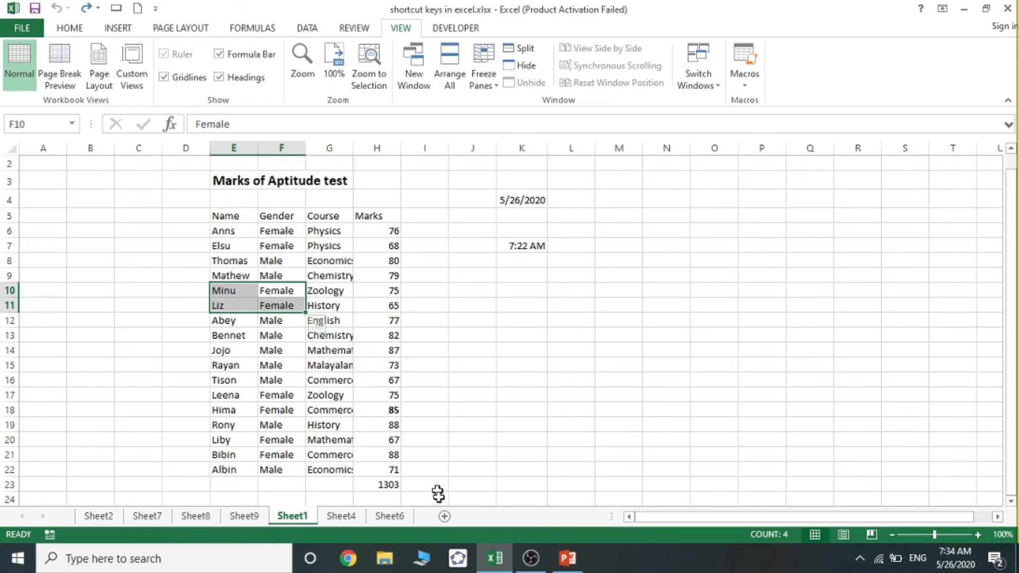
Step: Switch to PowerPoint, show the Formatting cells slide, and return to the Excel workbook
left_click(567, 565)
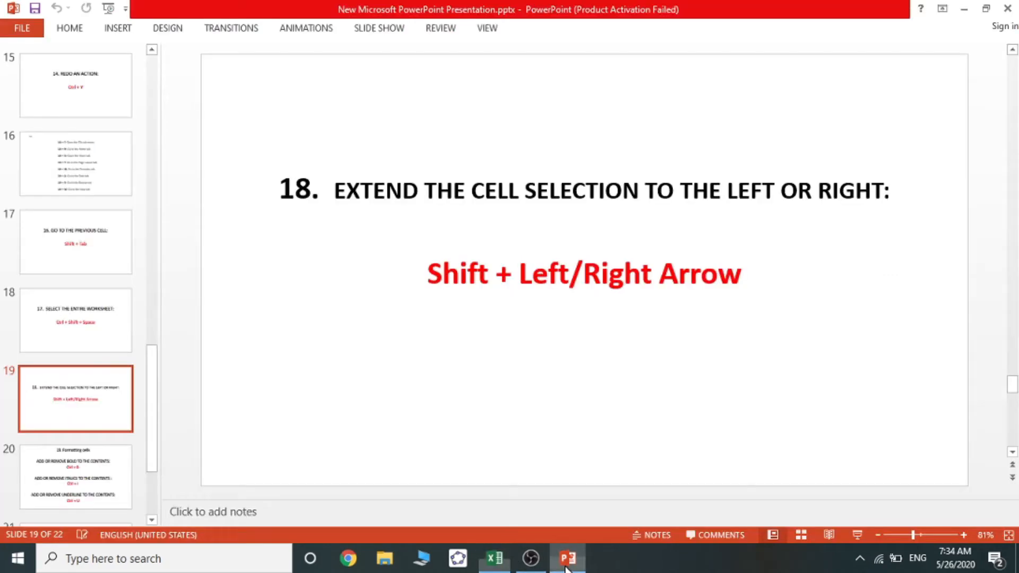
left_click(121, 482)
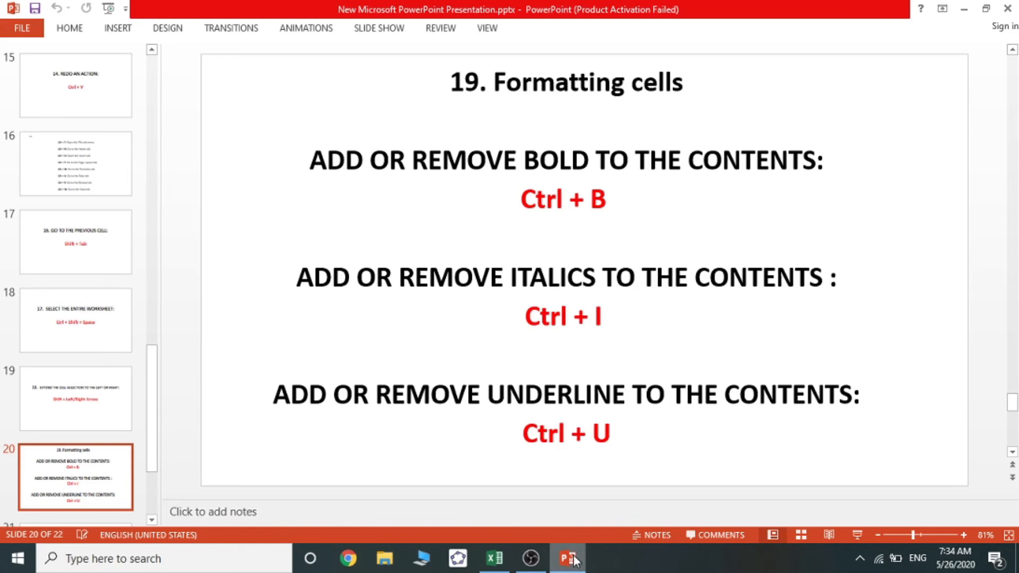
left_click(494, 558)
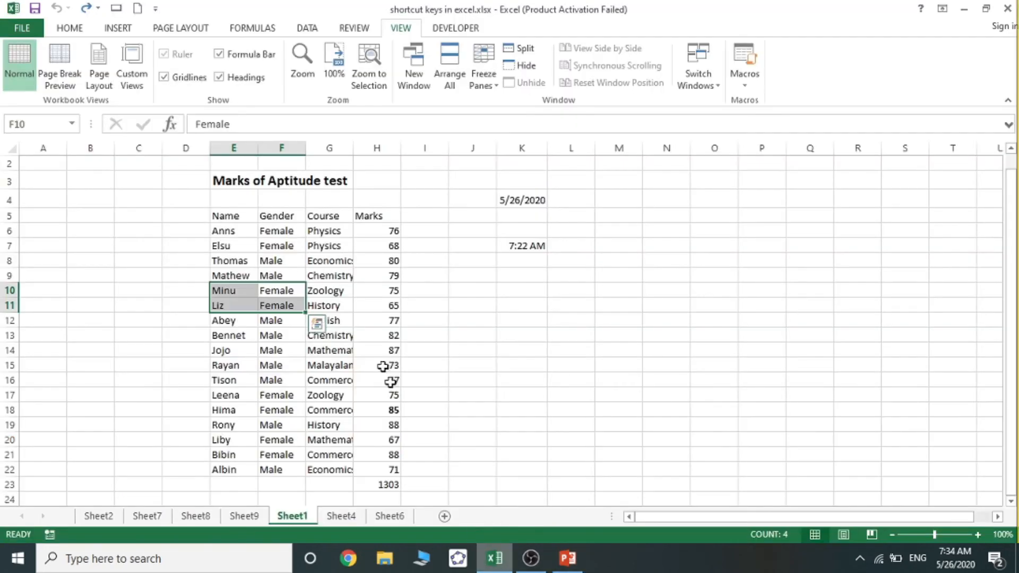
Step: Select header cell E5 and extend the selection rightward to cover E5:H5
left_click(340, 316)
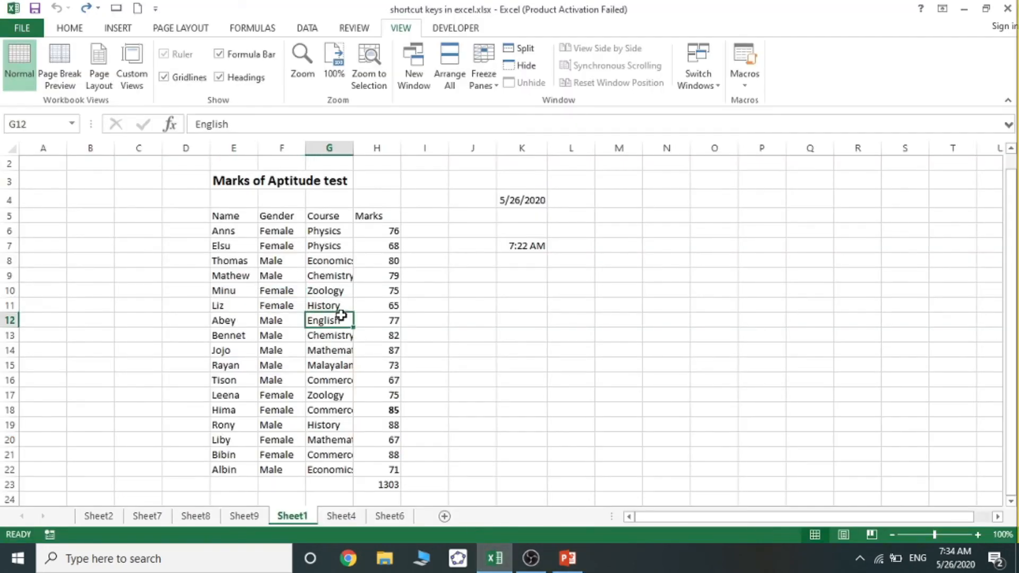
left_click(234, 216)
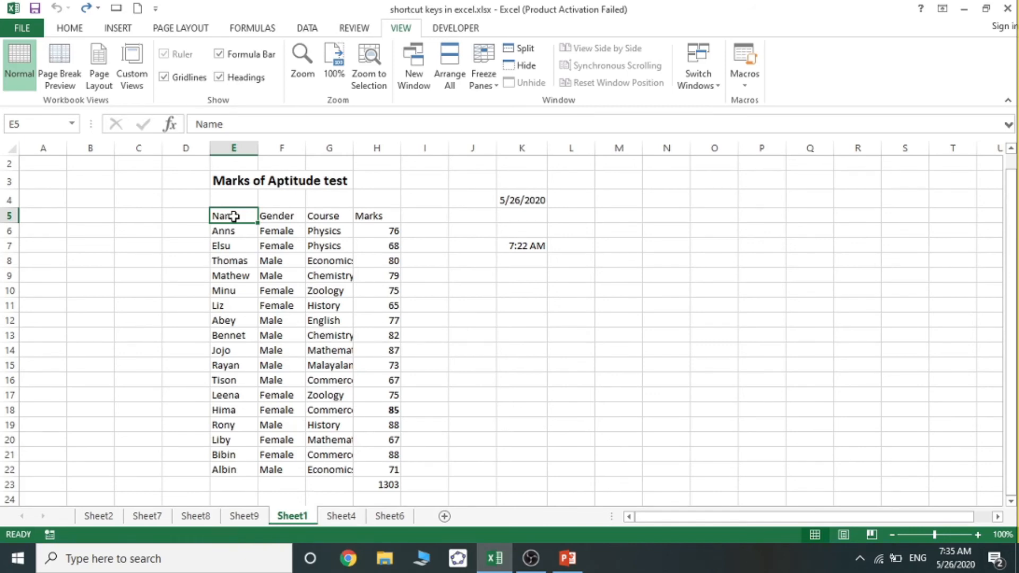
key("shift+Right")
key("shift+Right")
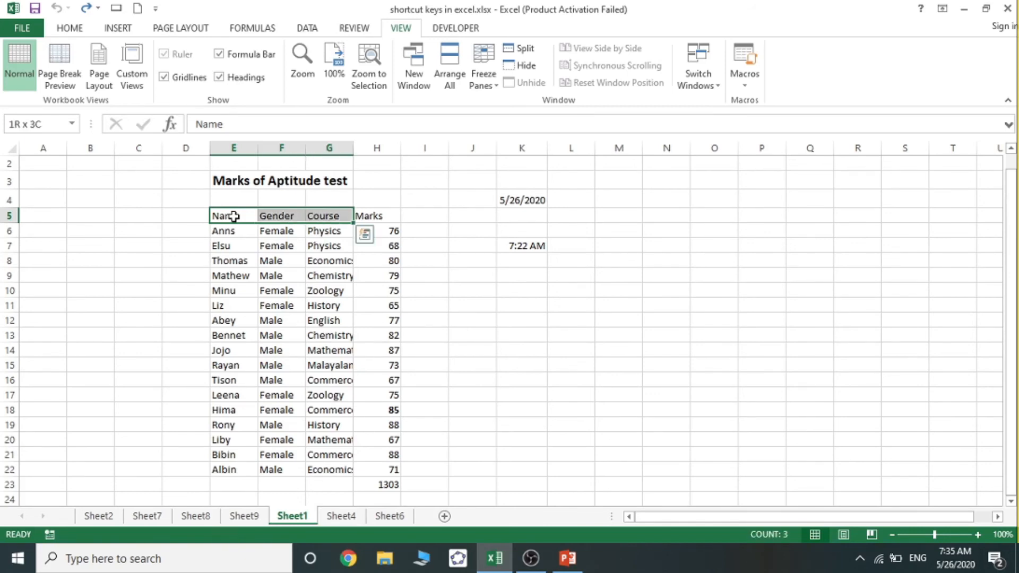
key("shift+Right")
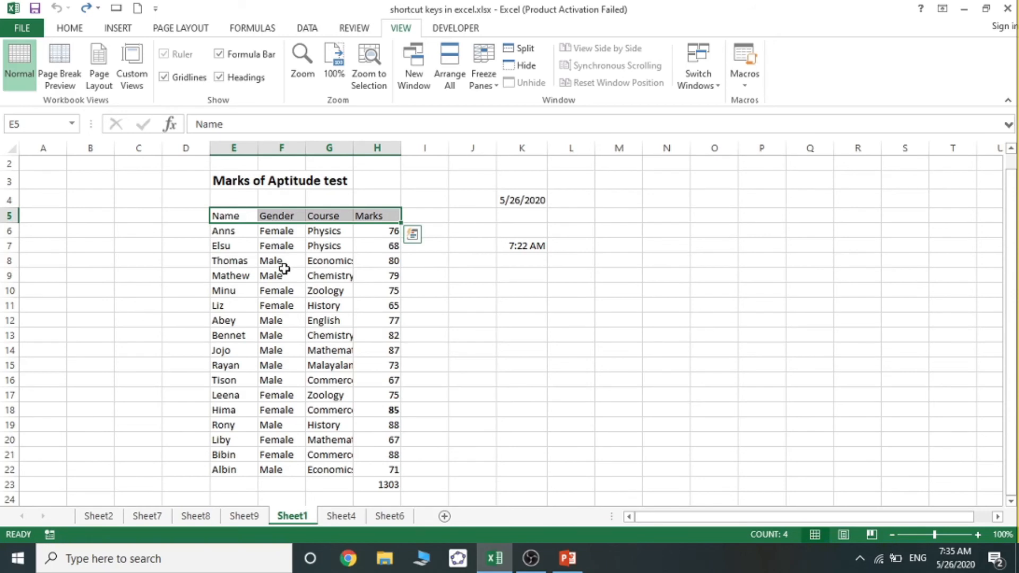
Step: Reselect the header cells E5:H5 and format them as bold, italic and underlined
left_click(284, 271)
left_click_drag(249, 216, 369, 214)
key("ctrl+b")
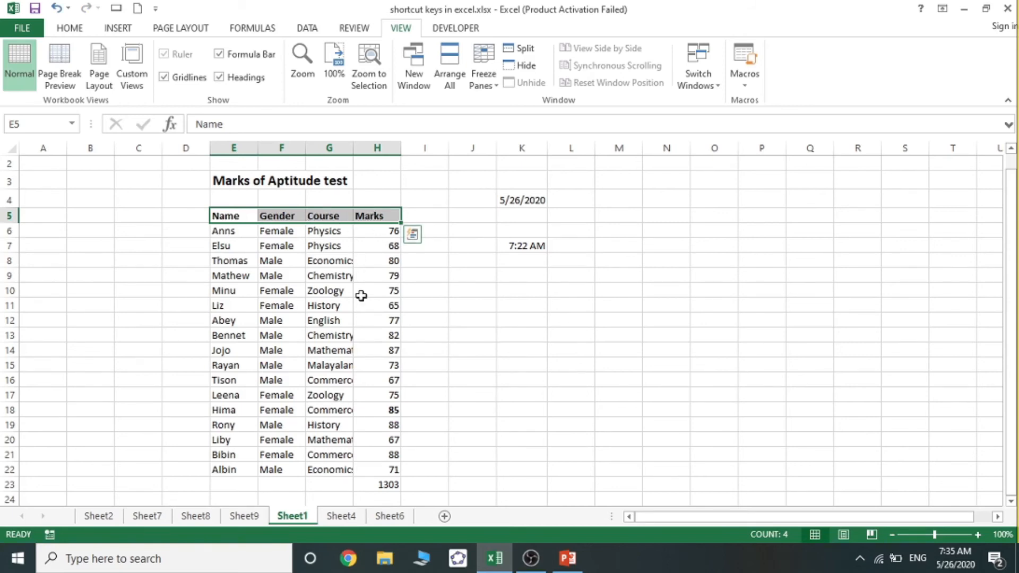
key("ctrl+i")
key("ctrl+q")
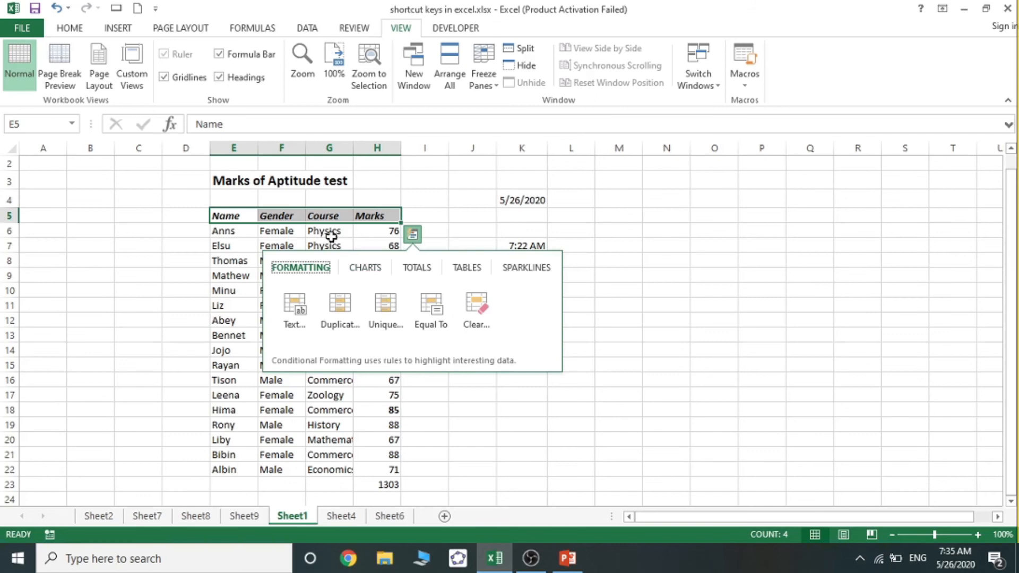
key("Escape")
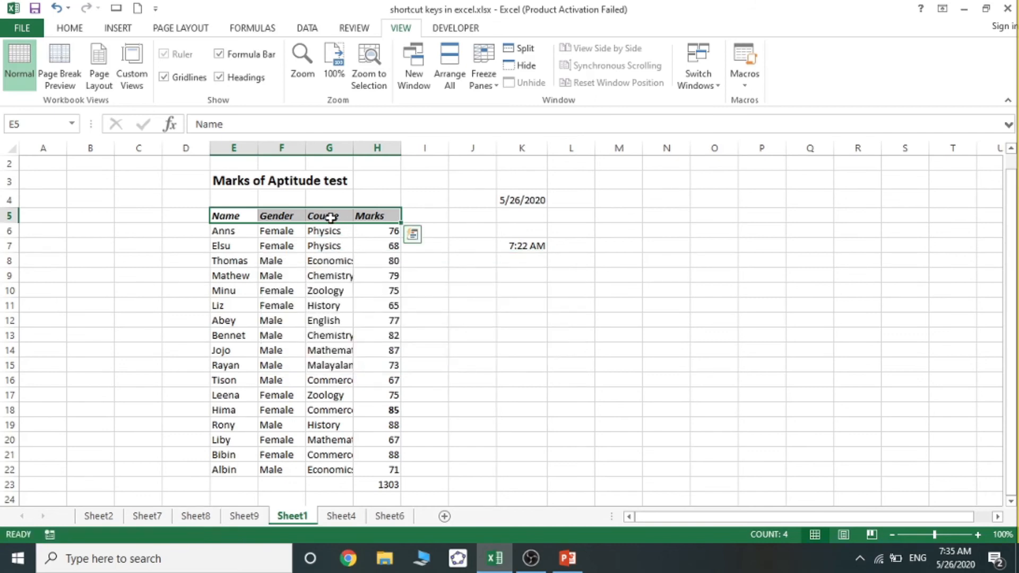
key("ctrl+u")
left_click(298, 231)
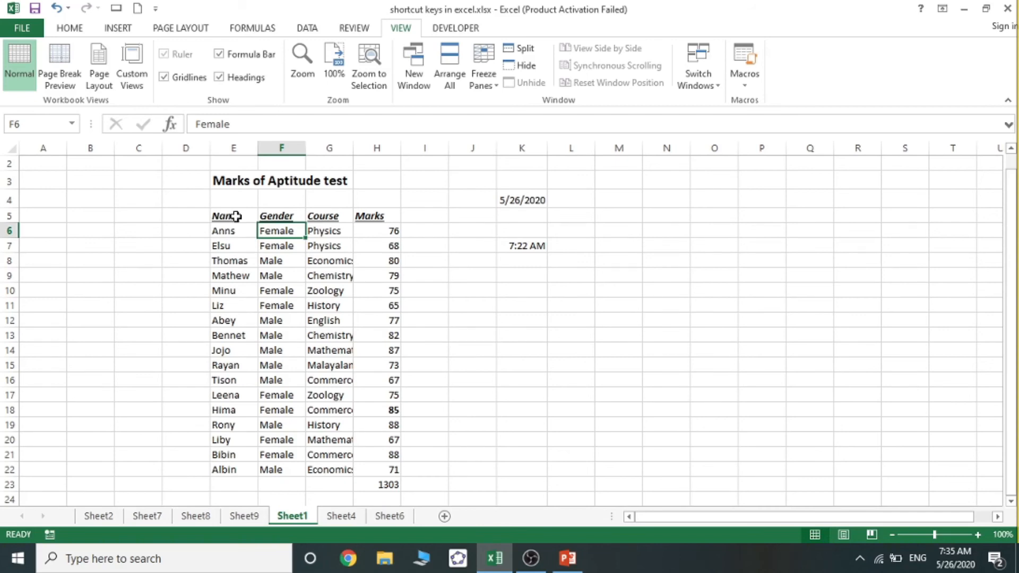
Step: Select the table range E5:H21, make it bold and italic, and clear its underlining
left_click_drag(236, 216, 353, 359)
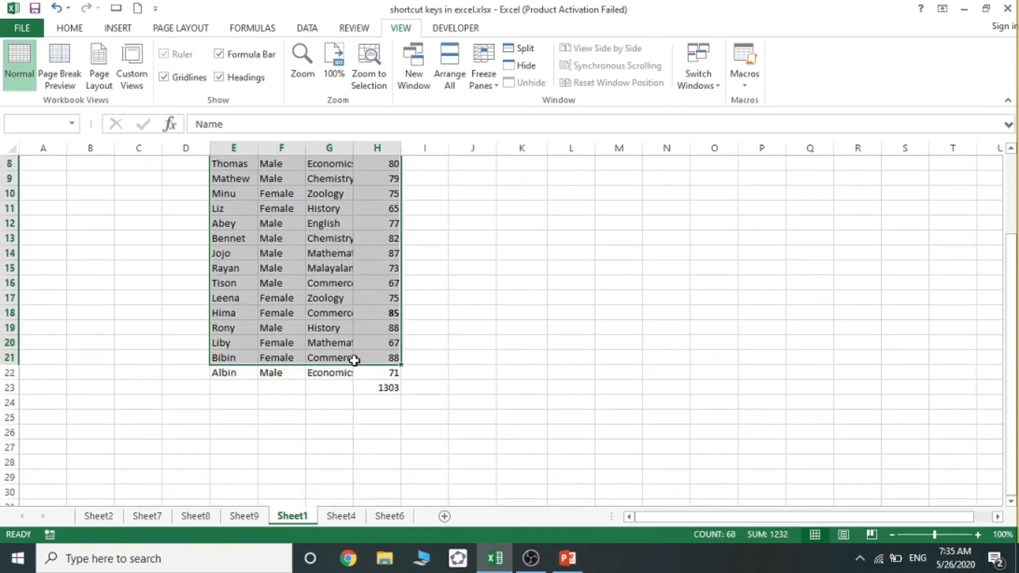
scroll(354, 360, "up", 3)
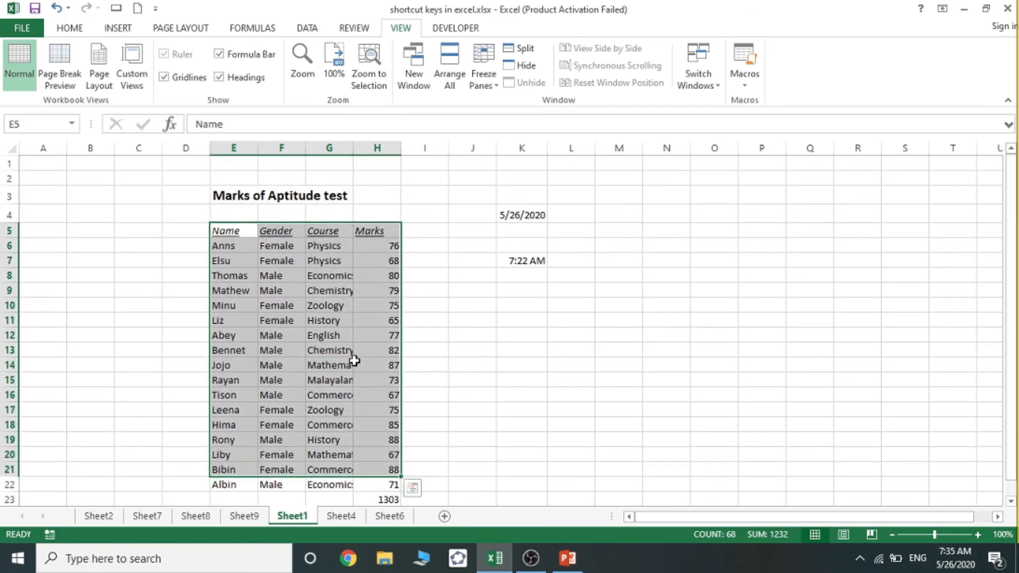
key("ctrl+b")
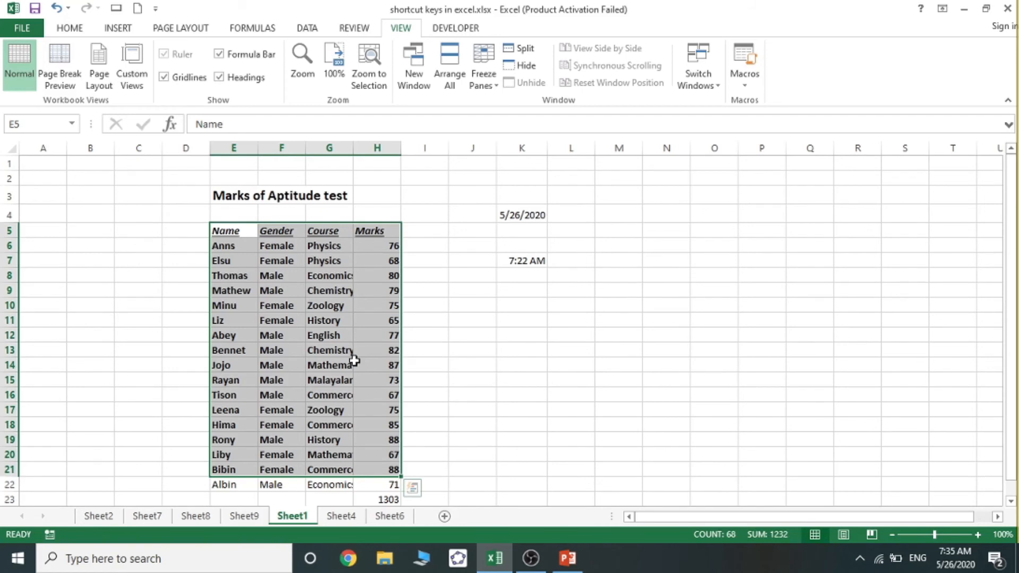
key("ctrl+i")
key("ctrl+i")
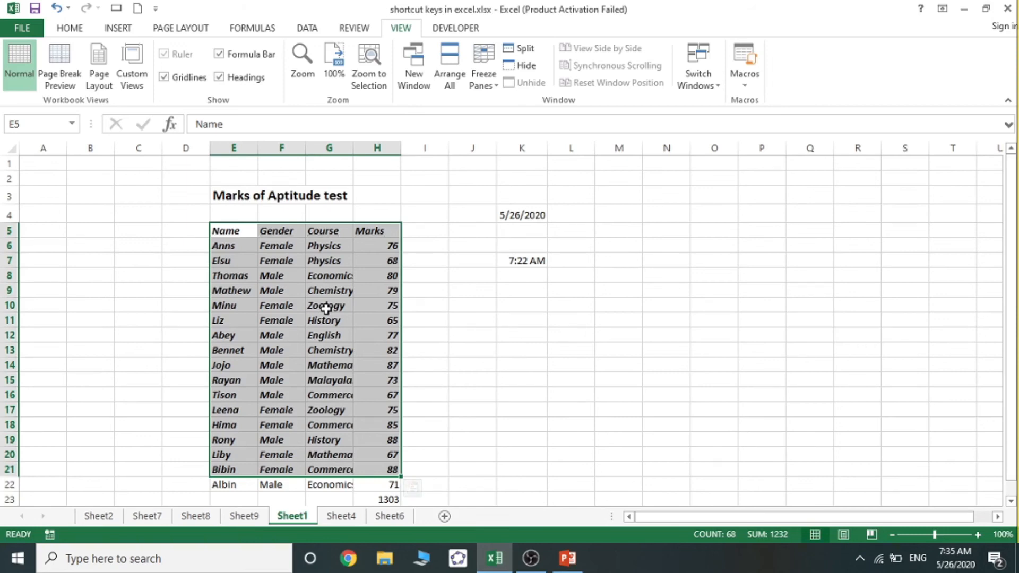
key("ctrl+q")
left_click(326, 308)
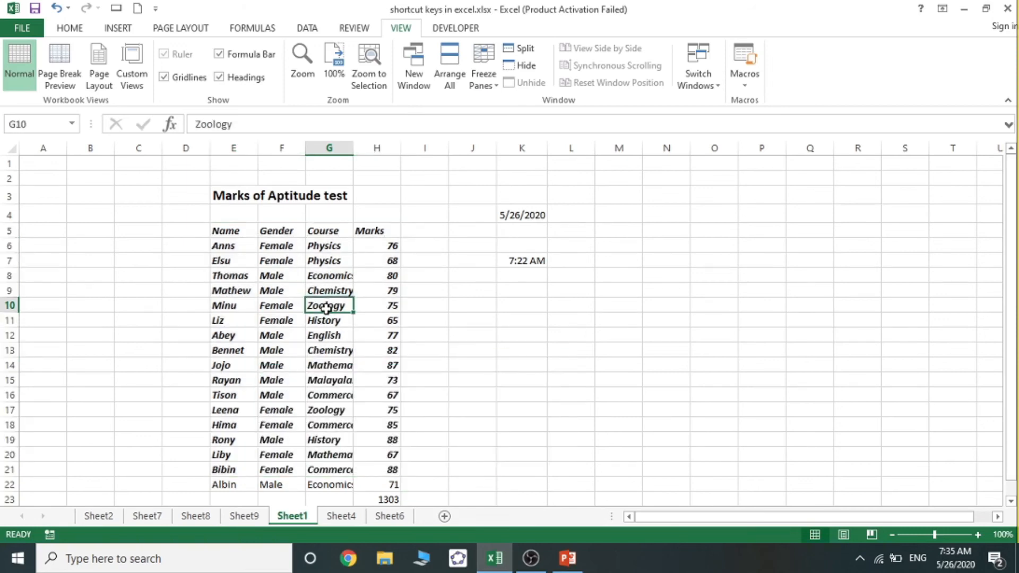
Step: Underline the contents of the range E5:H18
left_click_drag(218, 231, 363, 421)
key("ctrl+u")
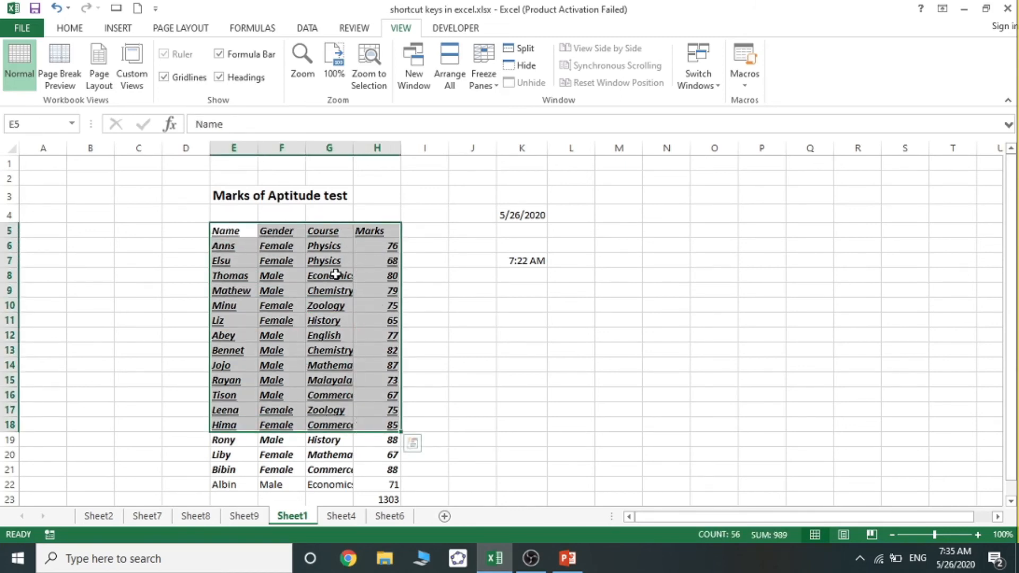
left_click(271, 233)
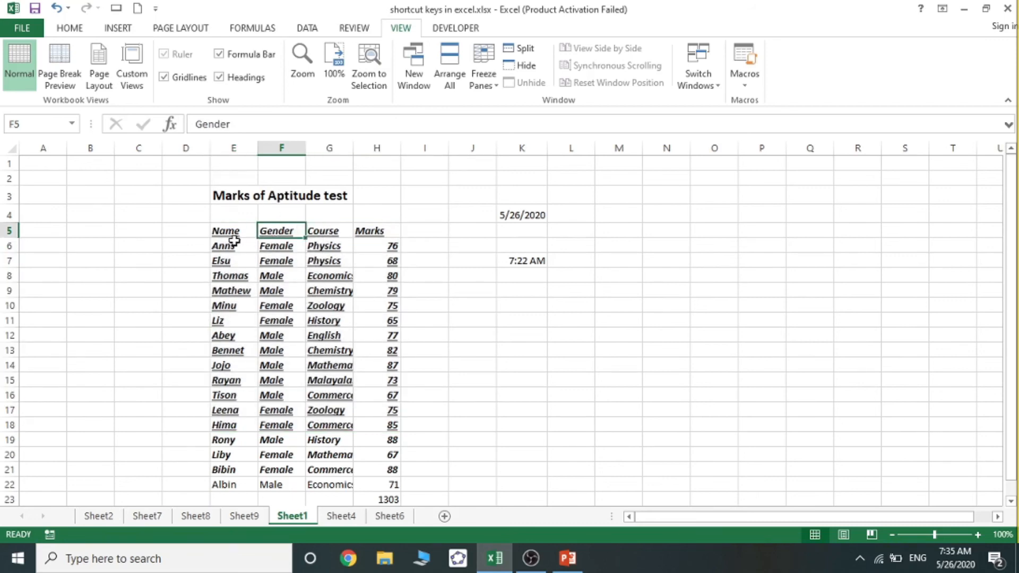
Step: Undo all the bold, italic and underline changes in the marks table and select cell E8
left_click(69, 30)
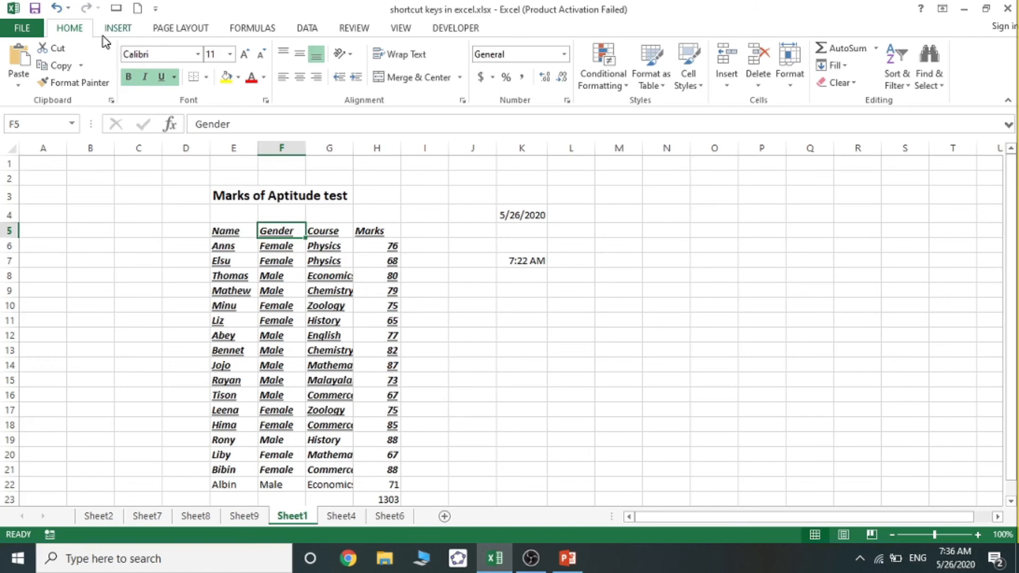
left_click(56, 9)
left_click(56, 9)
left_click(56, 9)
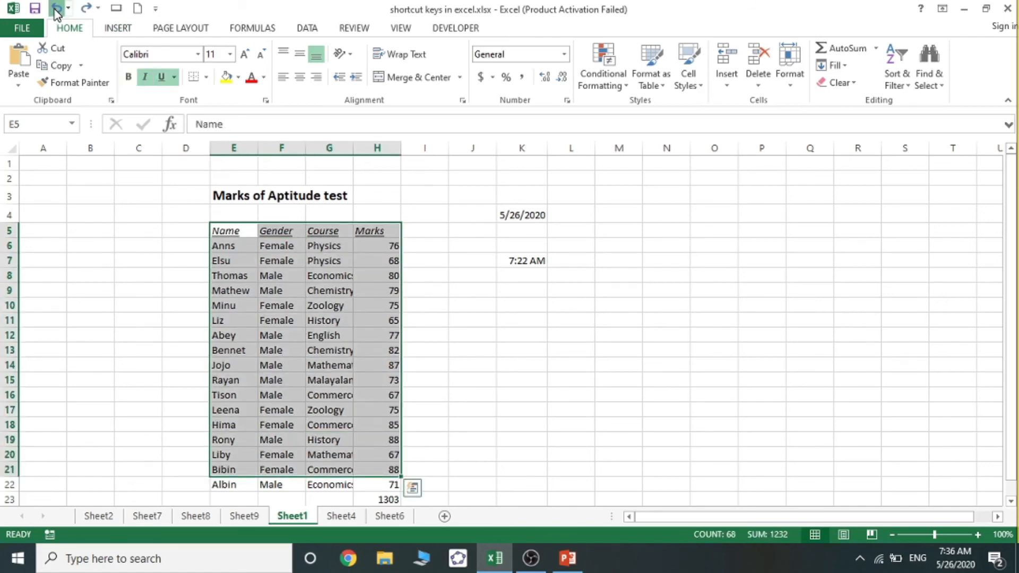
left_click(56, 9)
left_click(56, 9)
left_click(57, 9)
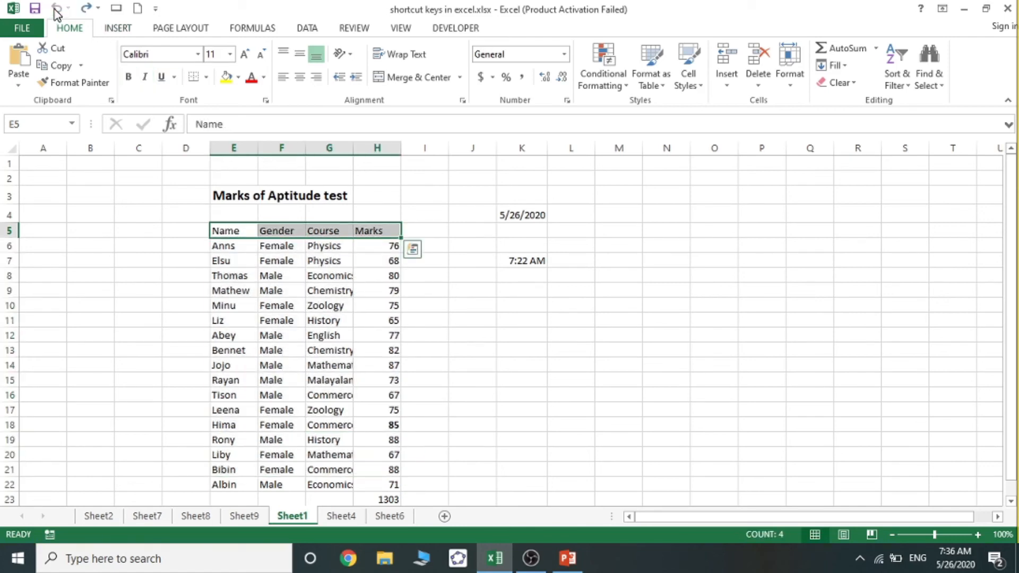
left_click(241, 273)
Step: Switch to PowerPoint, show the slide on moving to the edge of the current data region, and return to the Excel workbook
left_click(568, 567)
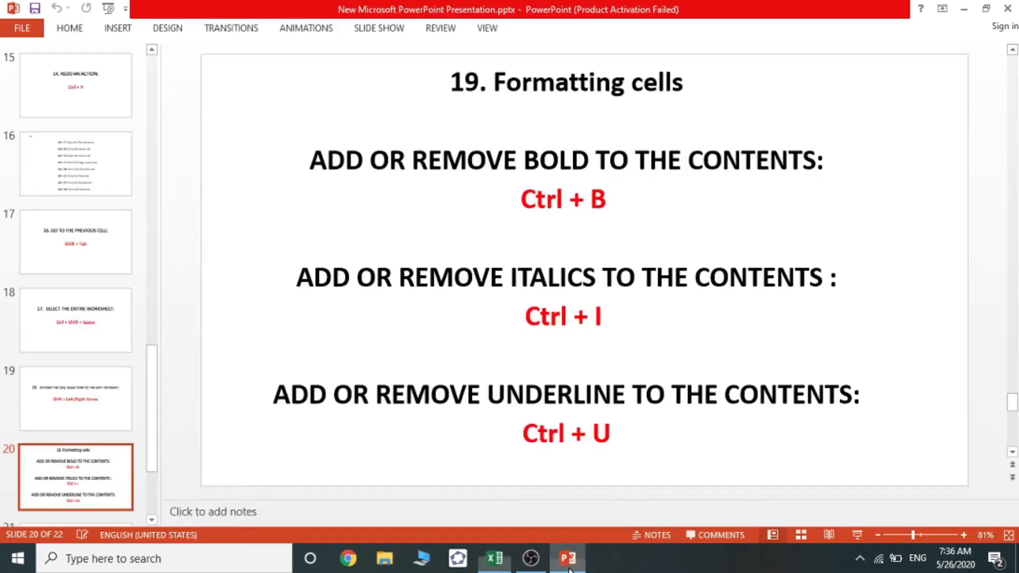
key("Down")
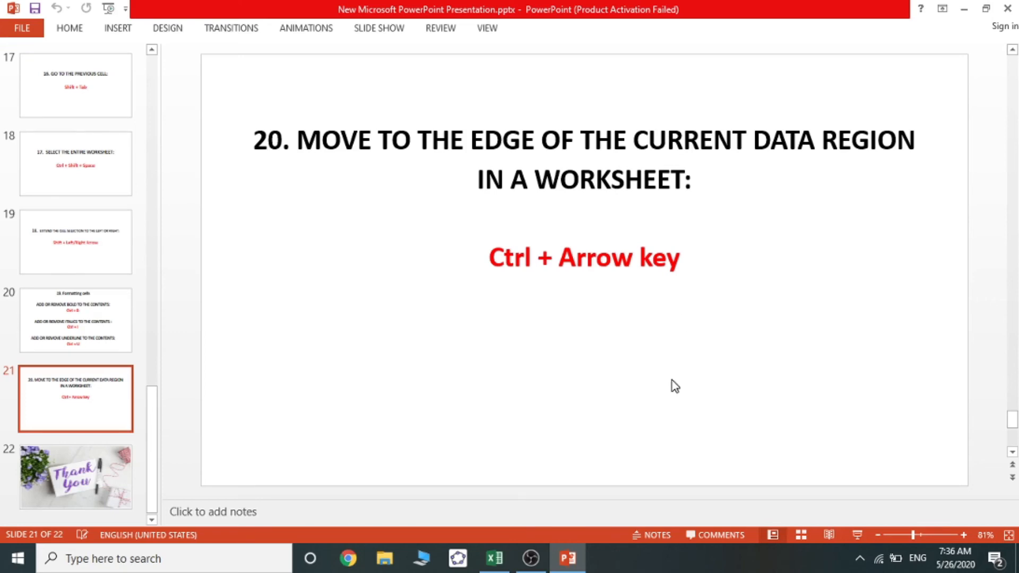
left_click(495, 558)
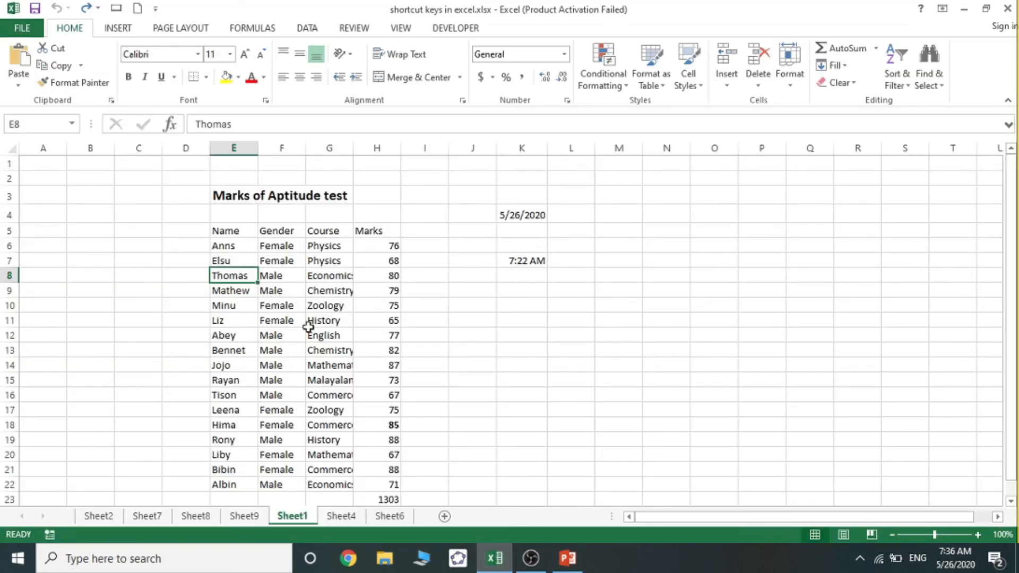
Step: Jump from E8 to the right edge of the data in row 8 twice, and from E5 to H5
key("ctrl+Right")
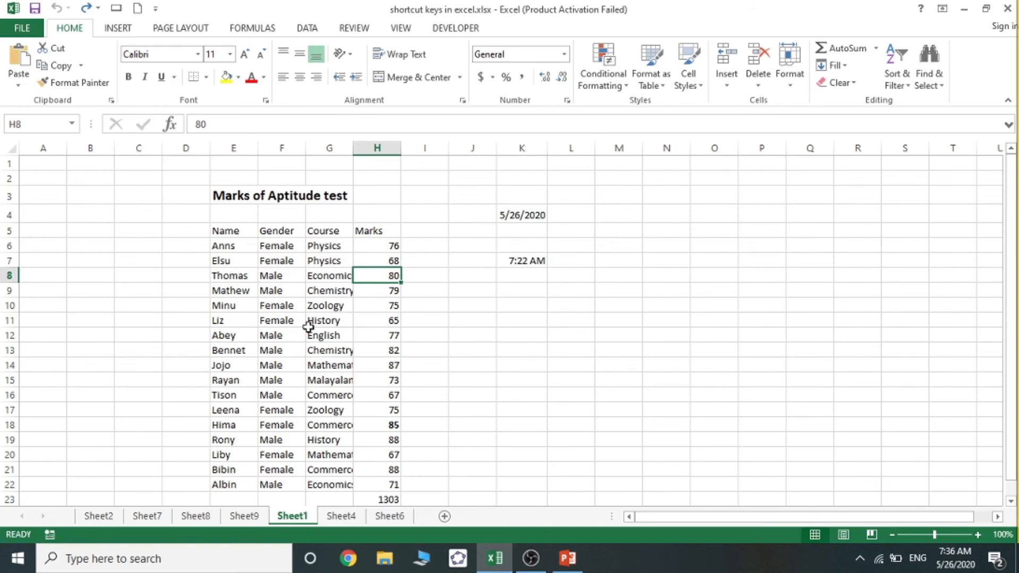
left_click(234, 276)
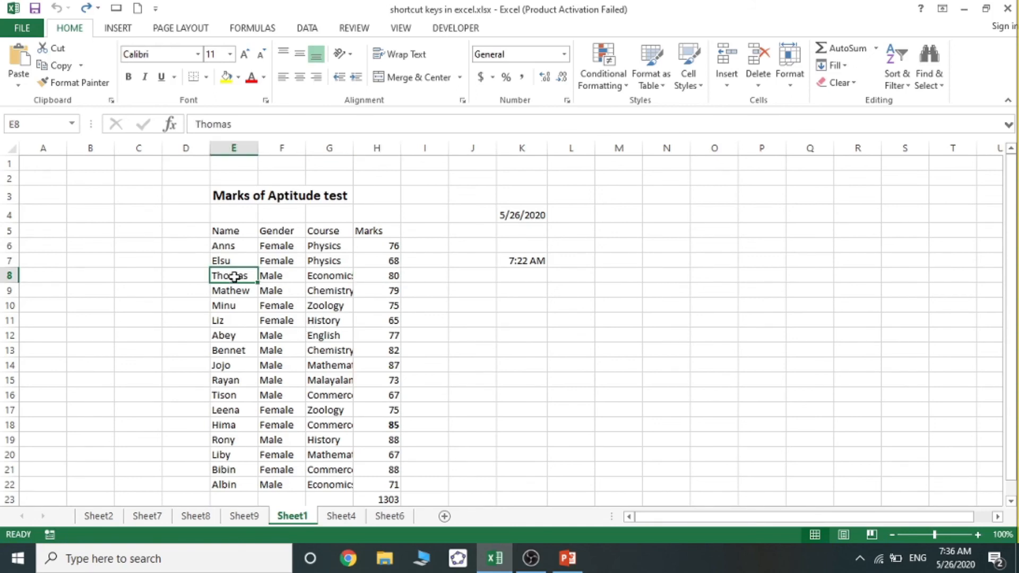
key("ctrl+Right")
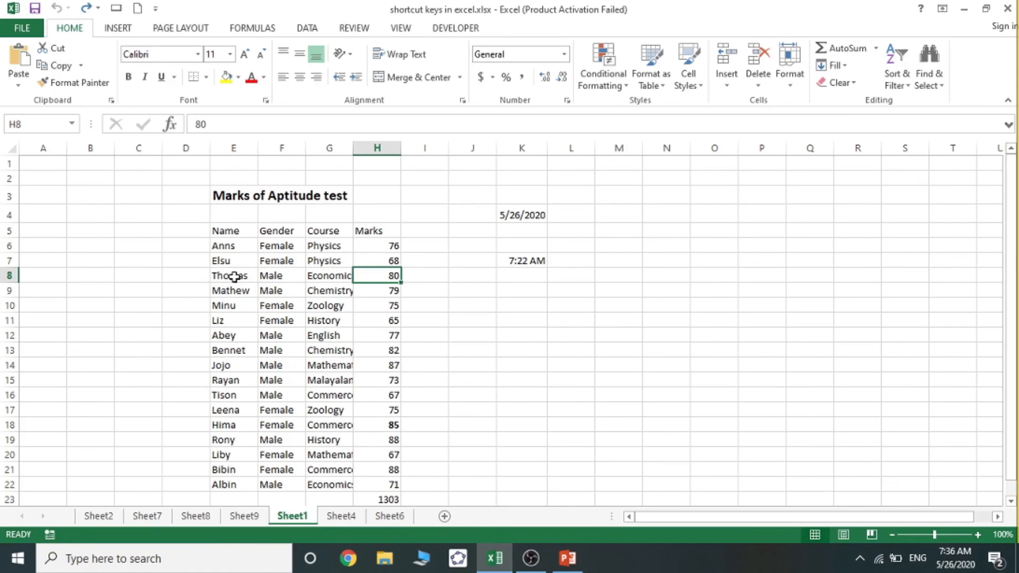
left_click(227, 232)
key("ctrl+Right")
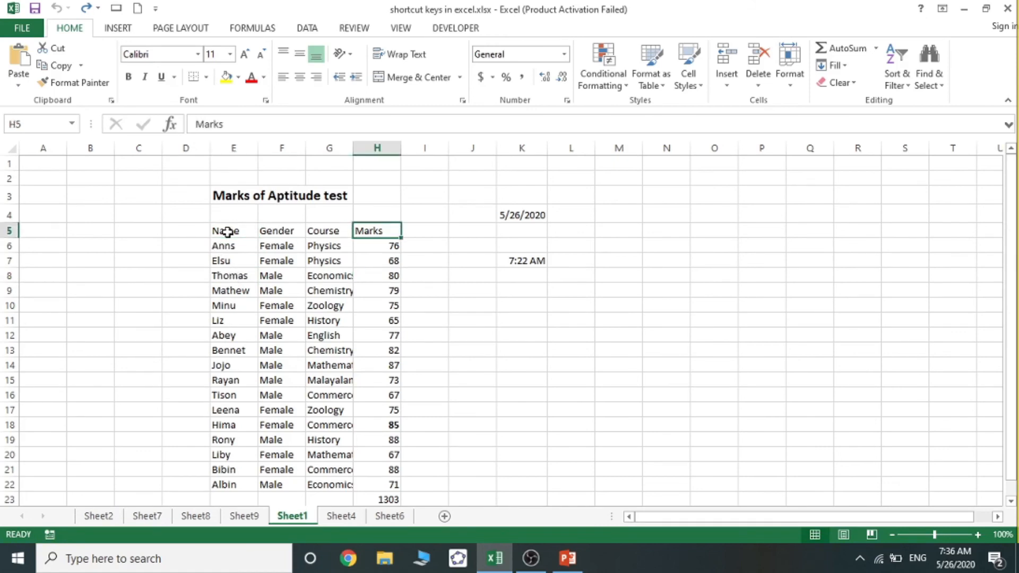
Step: Jump to the right edge of the data region from F5, from E20 and again from E5
left_click(273, 235)
key("ctrl+Right")
left_click(237, 456)
key("ctrl+Right")
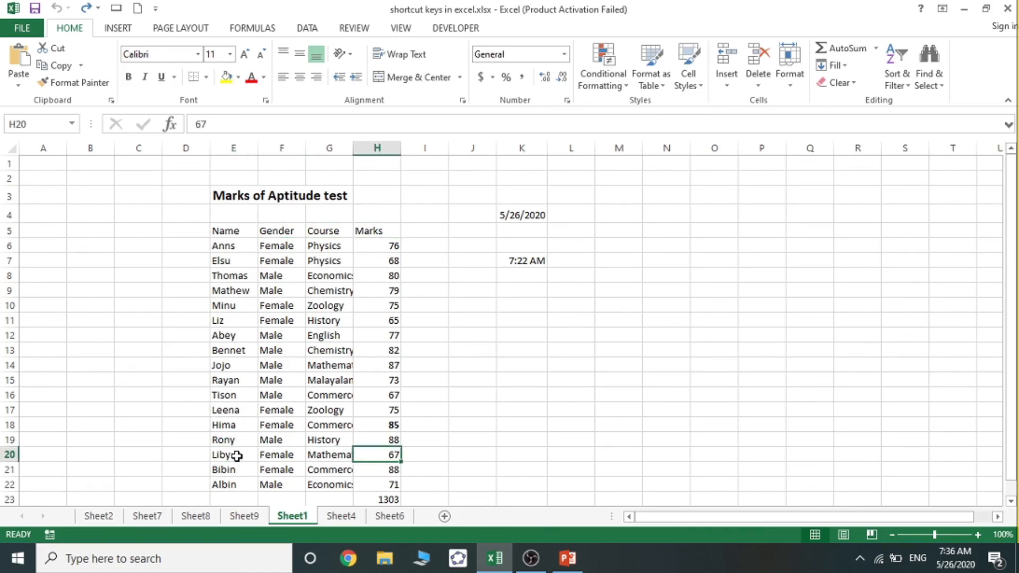
left_click(228, 229)
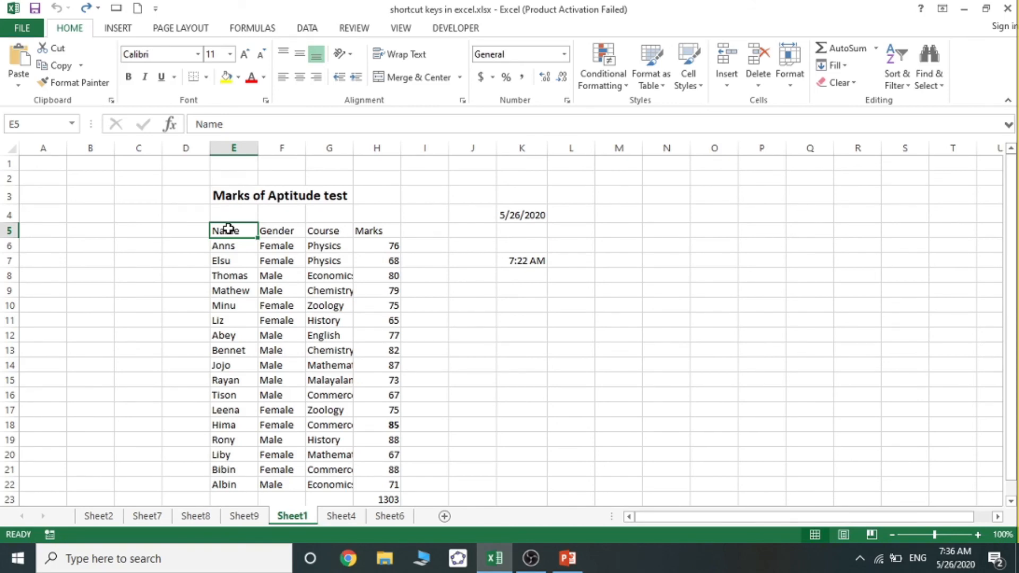
key("ctrl+Right")
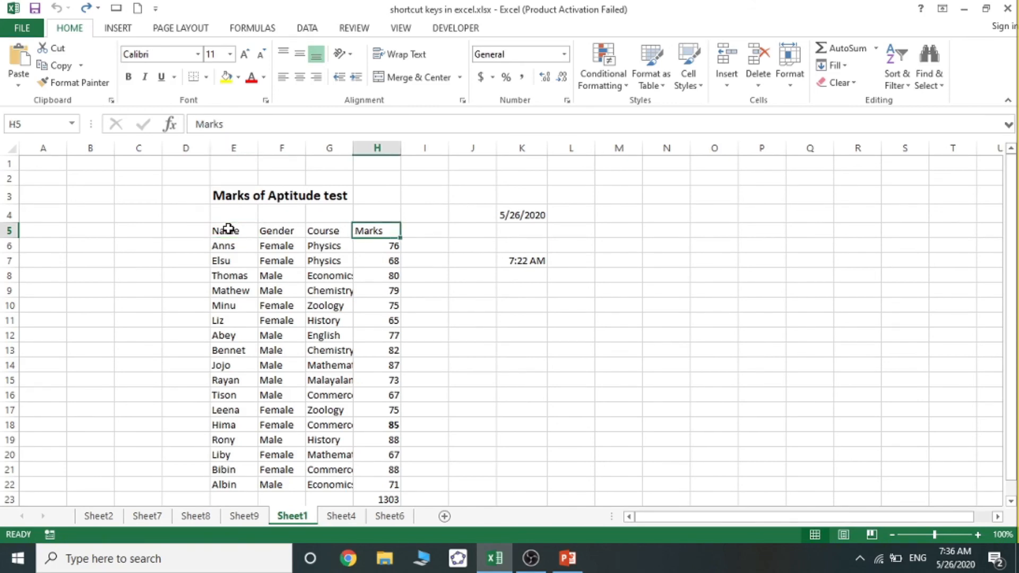
Step: Select the table E5:H22, and jump back and forth between the data edges of row 5, finishing at H5
left_click_drag(222, 232, 372, 481)
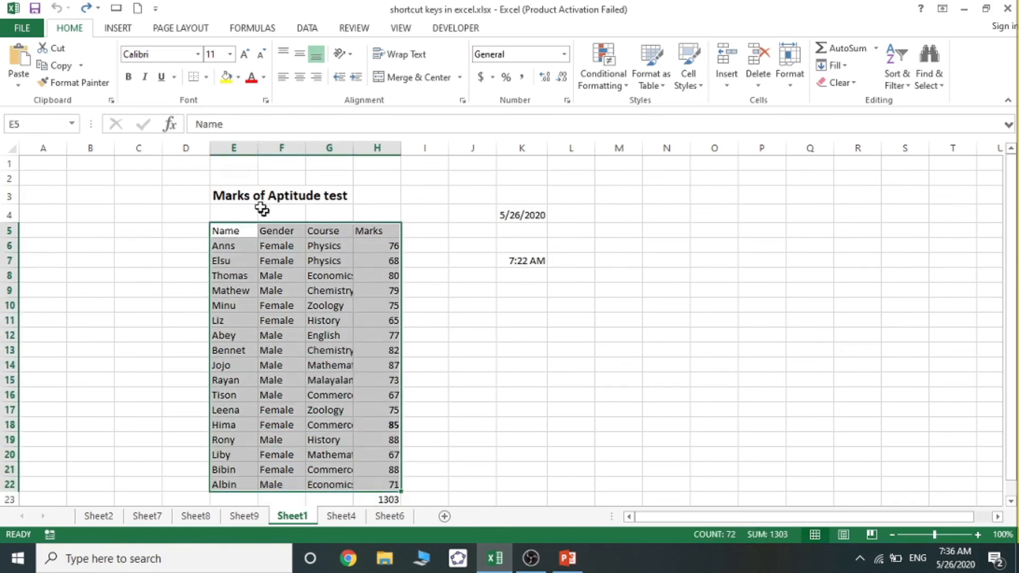
key("ctrl+Right")
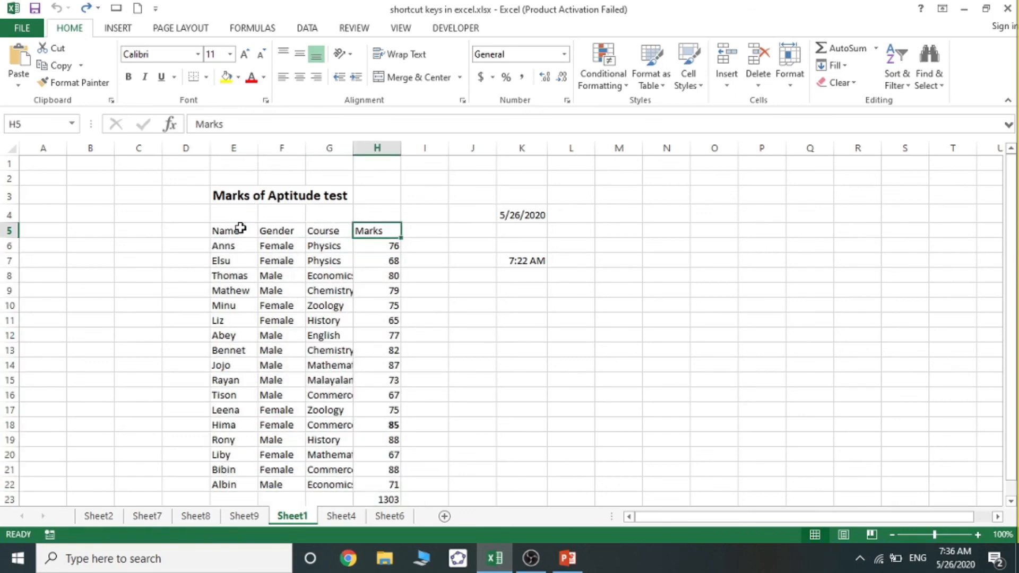
key("ctrl+Left")
key("ctrl+Right")
Step: From title cell E3, jump to the sheet's last column, XFD3, back to E3 and on to A3, and select A2
left_click(222, 190)
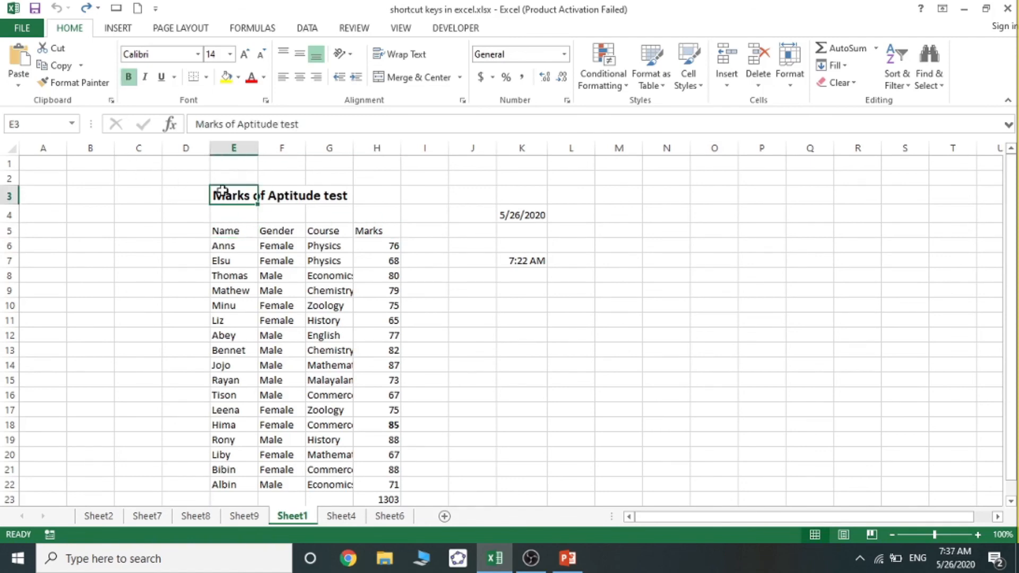
key("ctrl+Right")
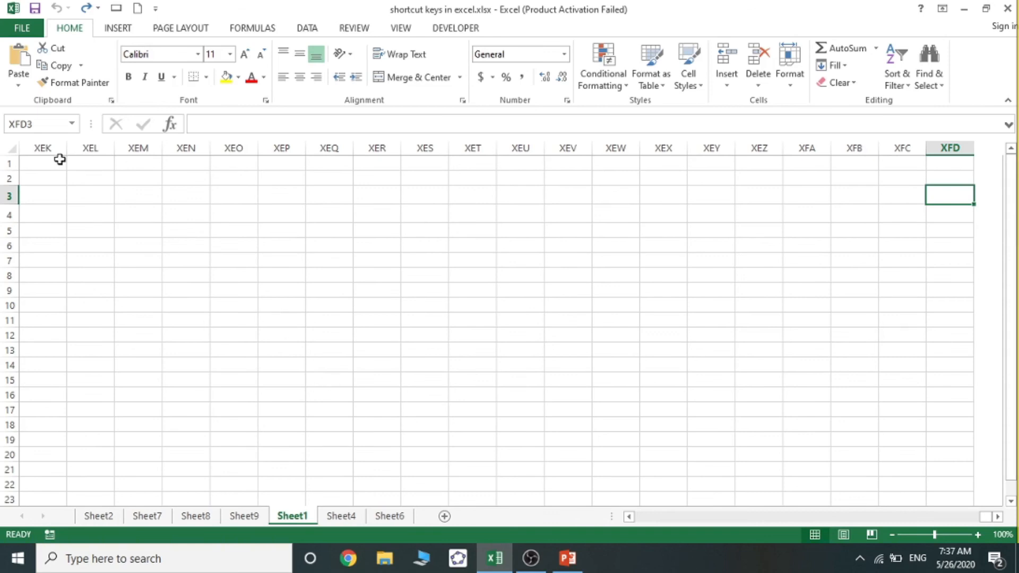
key("ctrl+Left")
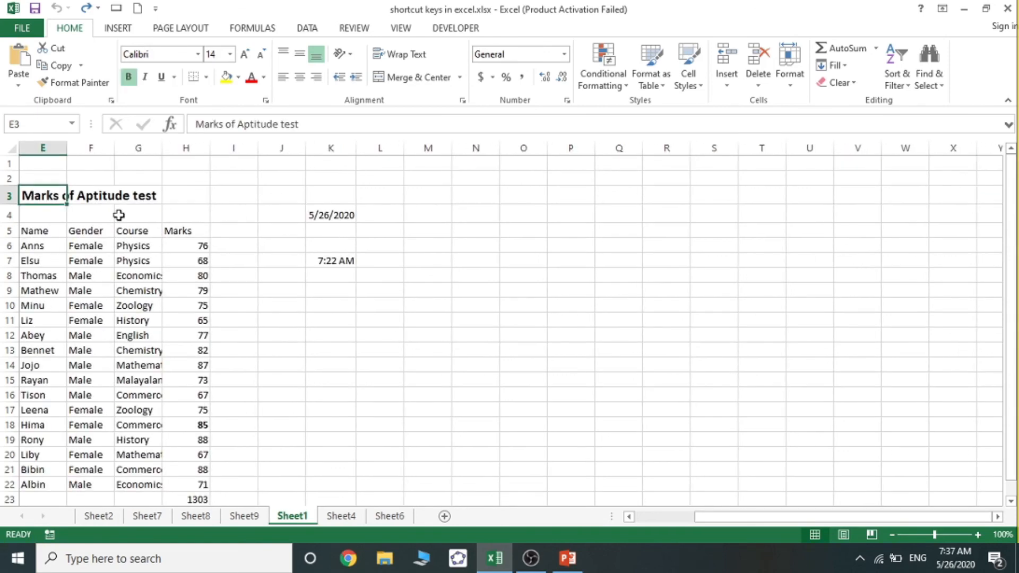
key("ctrl+Left")
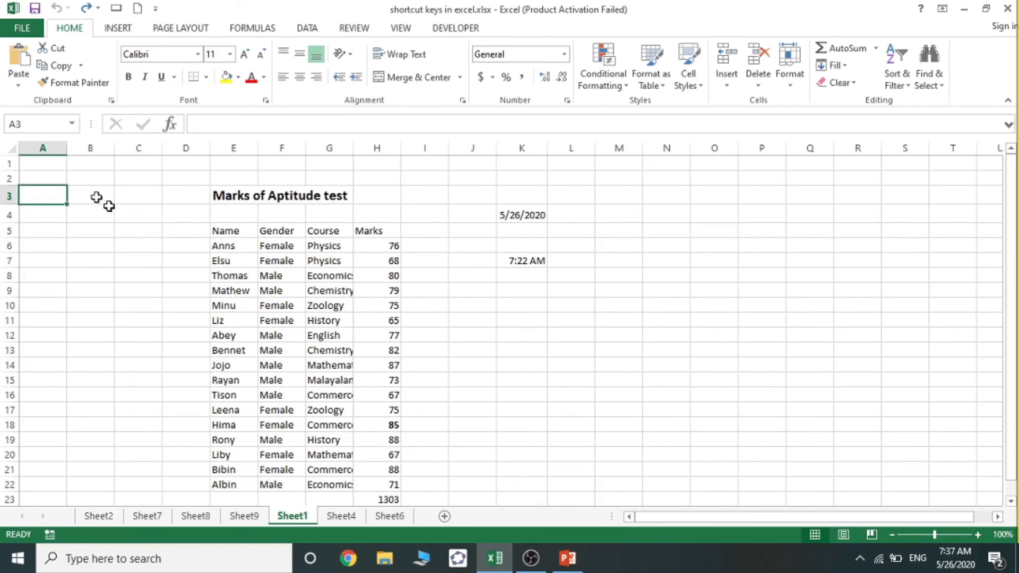
left_click(43, 181)
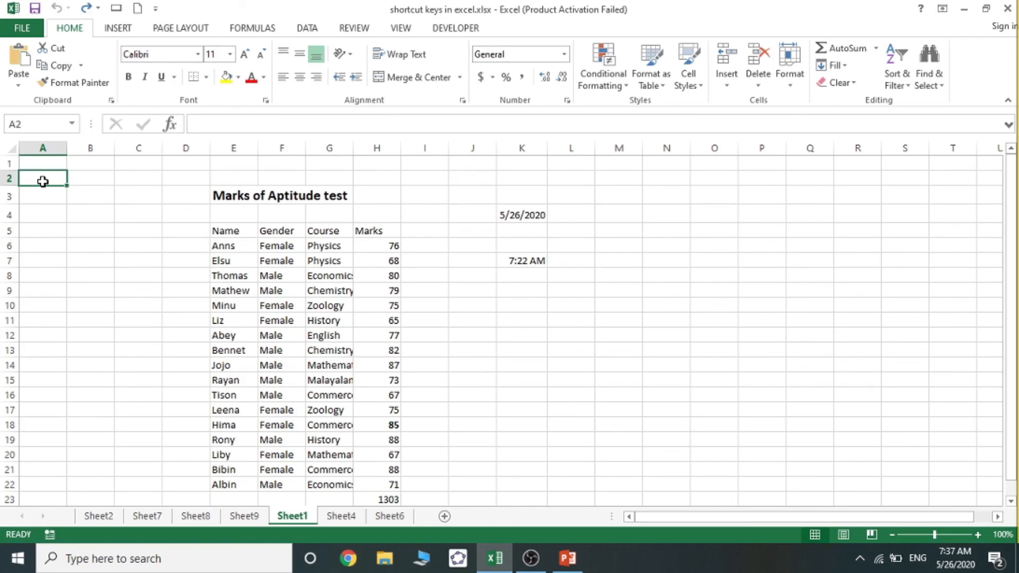
Step: From A2, jump to the sheet's last row and back up to A1, and to the last column, XFD1, and back to A1
key("ctrl+Down")
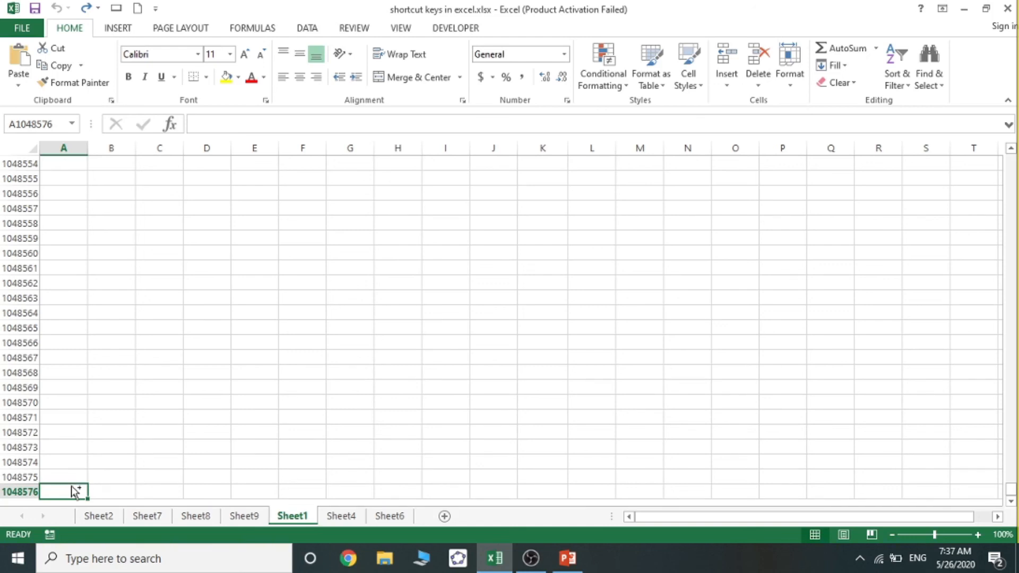
key("ctrl+Up")
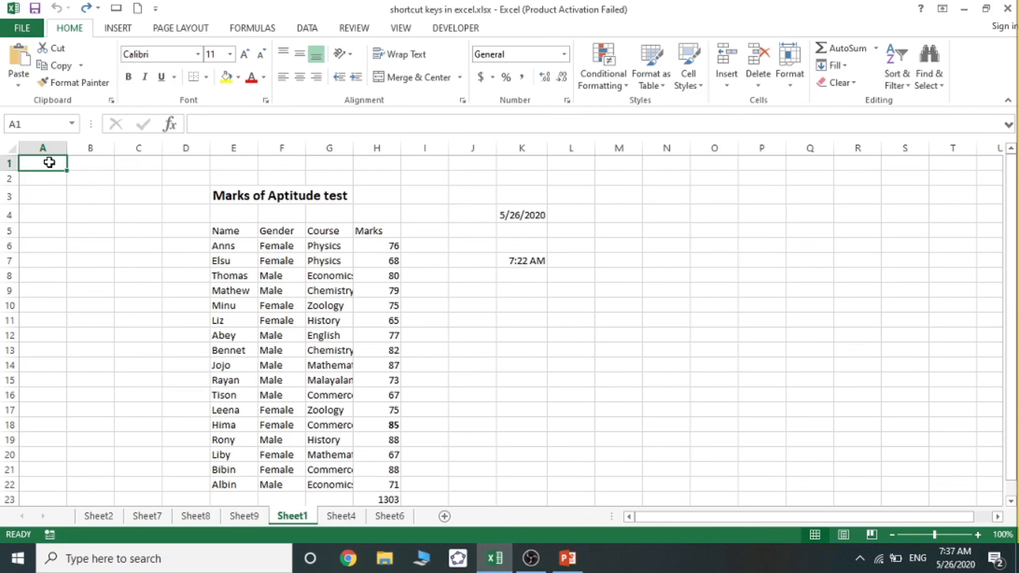
key("ctrl+Right")
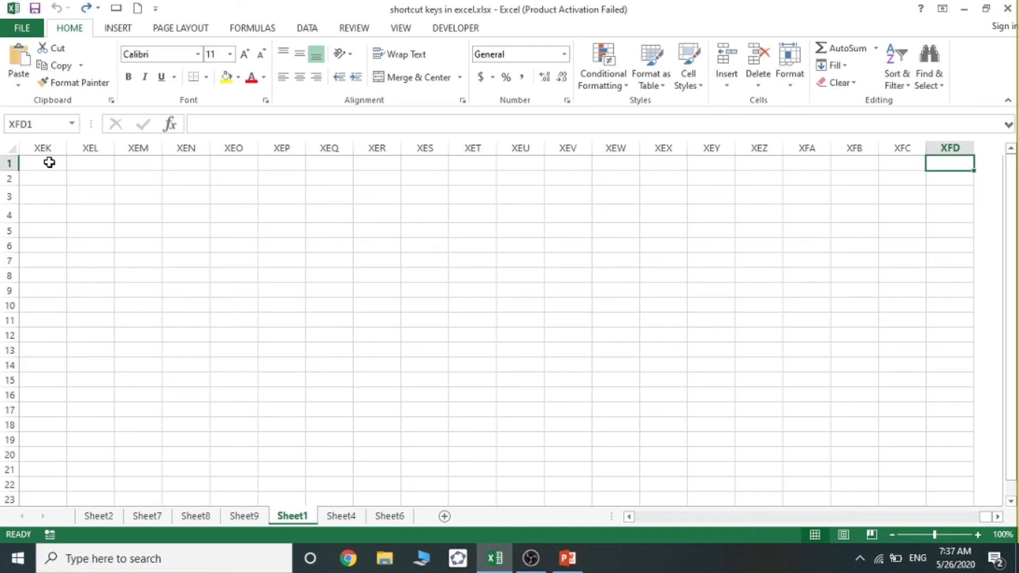
key("ctrl+Left")
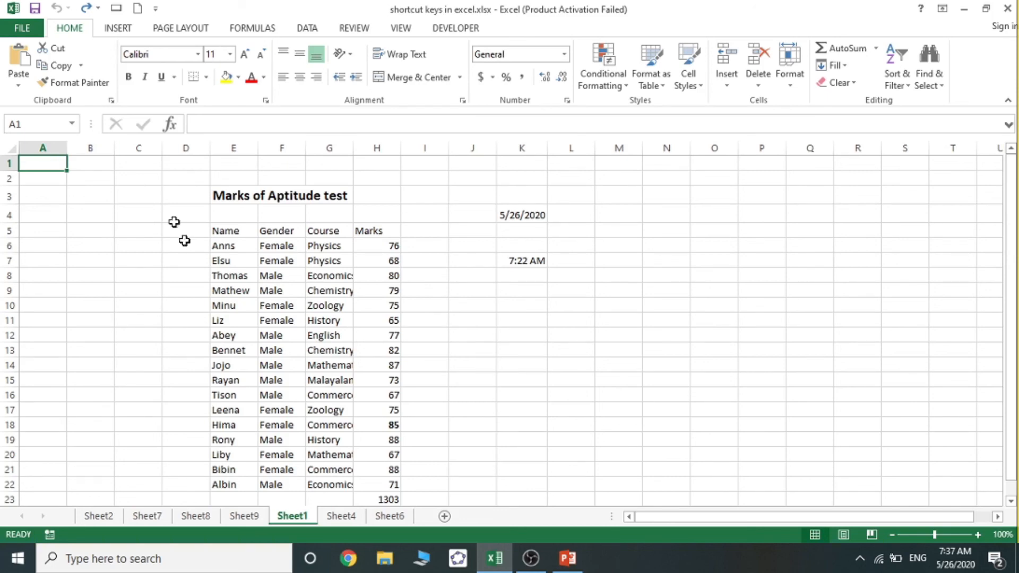
Step: Select cell E6 and then the empty cell B2, and switch to the PowerPoint presentation with the shortcut slides
left_click(239, 249)
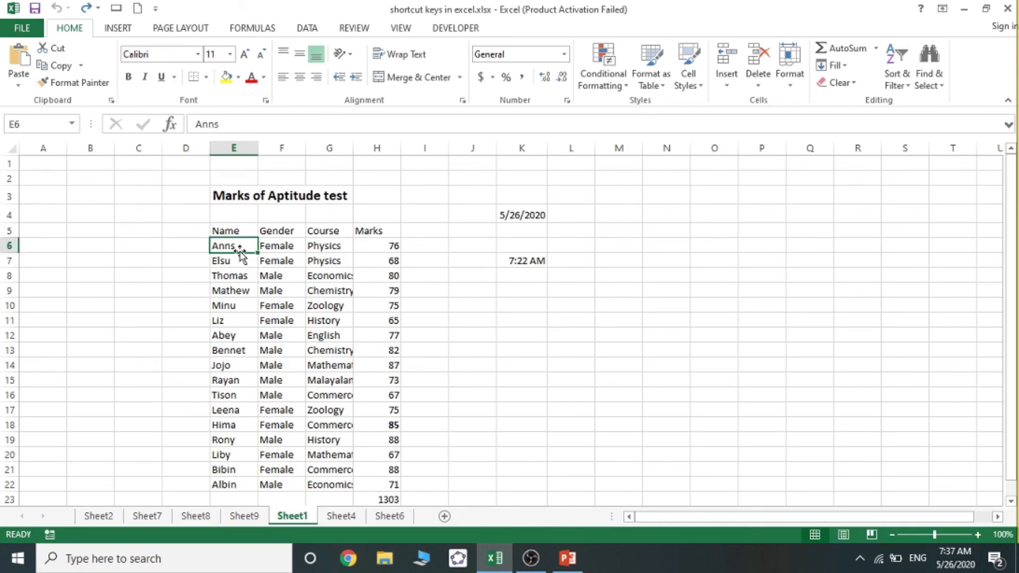
left_click(108, 175)
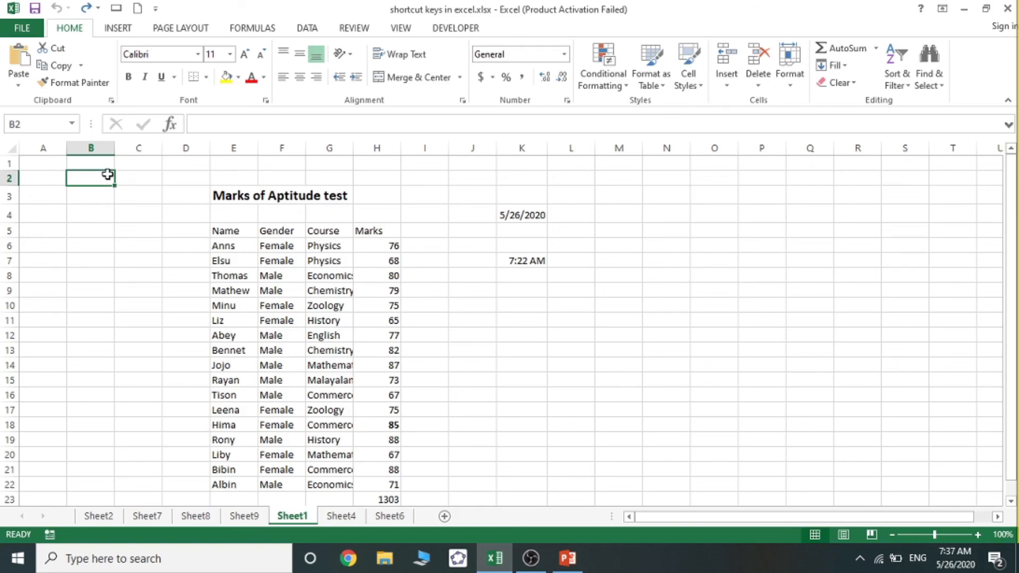
left_click(501, 562)
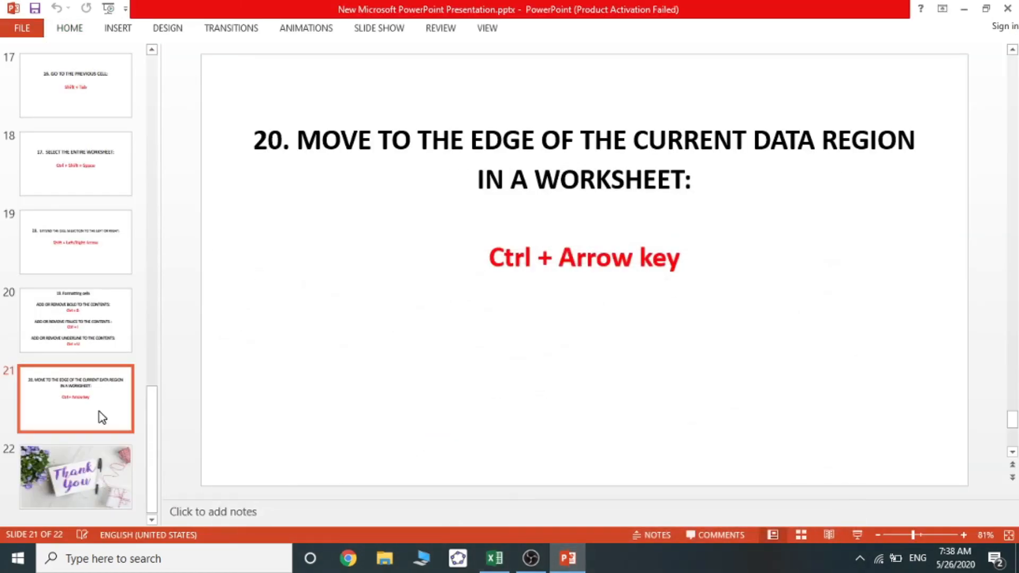